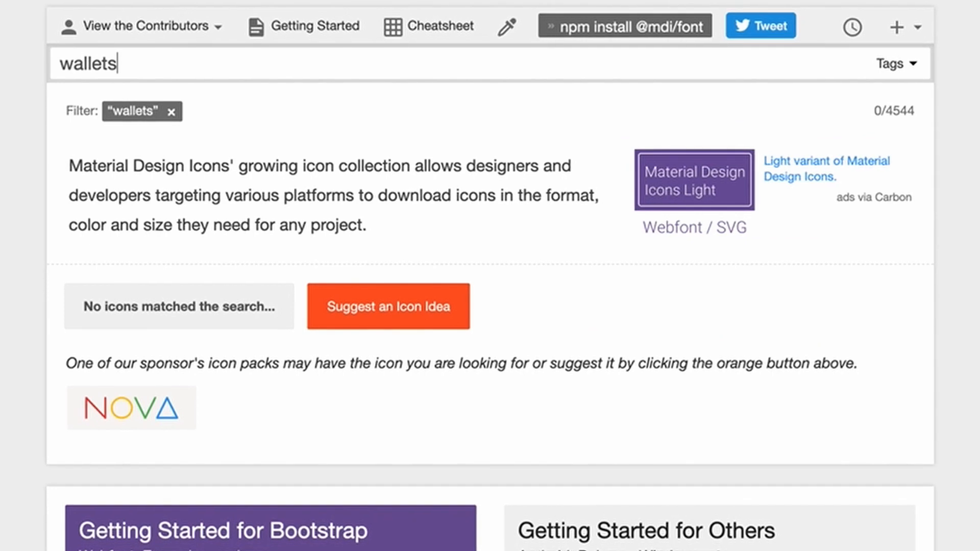
Search the icon library for "Dashboard".
key("ctrl+a")
type("Da")
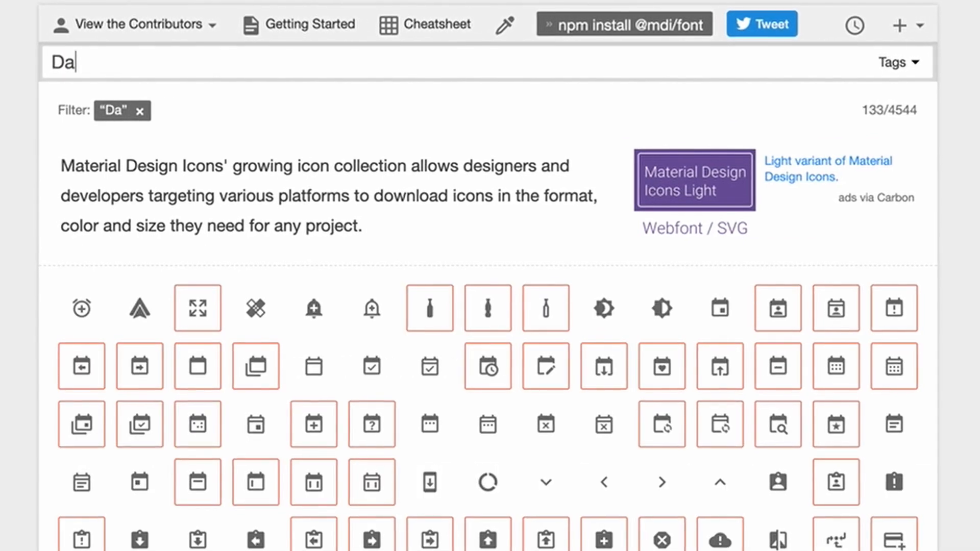
type("shboard")
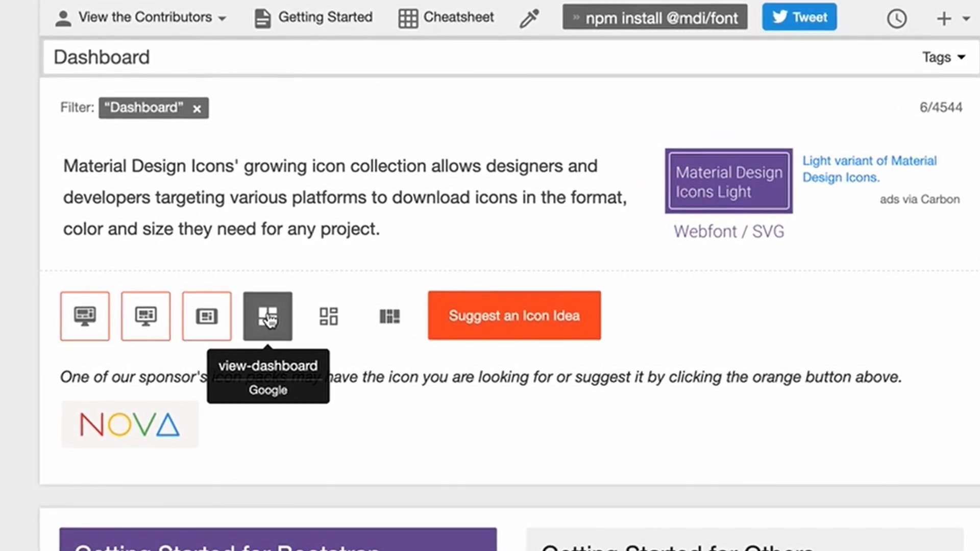
Open the view-dashboard icon and download it as an SVG file.
left_click(269, 321)
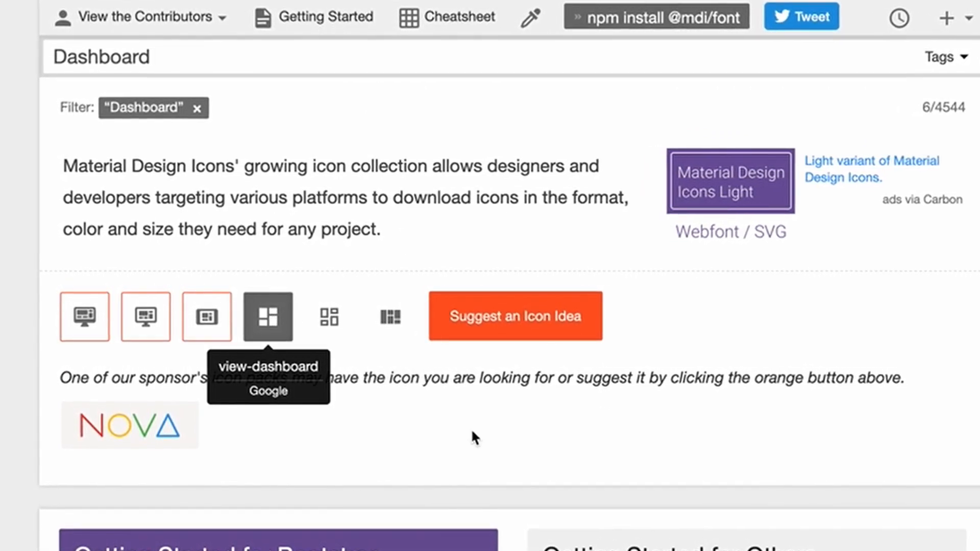
left_click(524, 207)
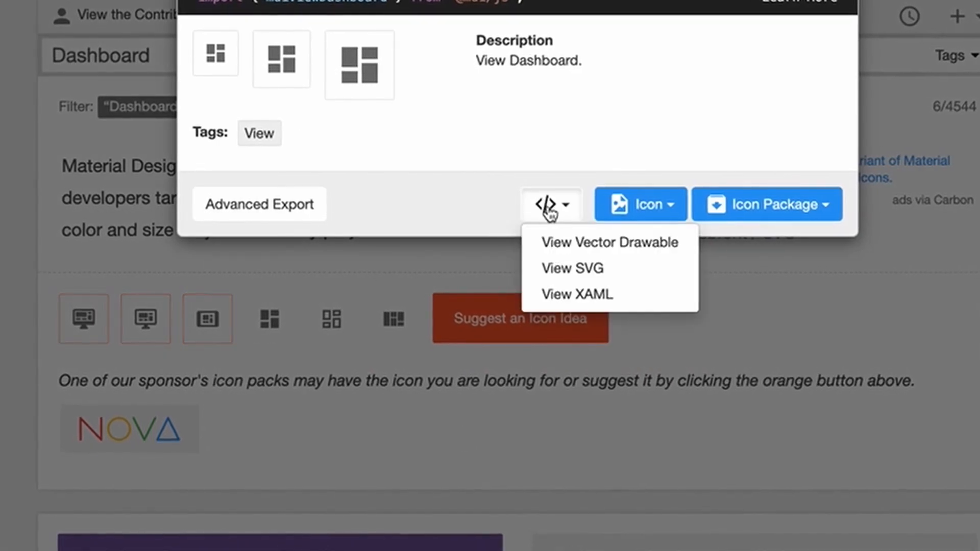
left_click(573, 265)
left_click(219, 308)
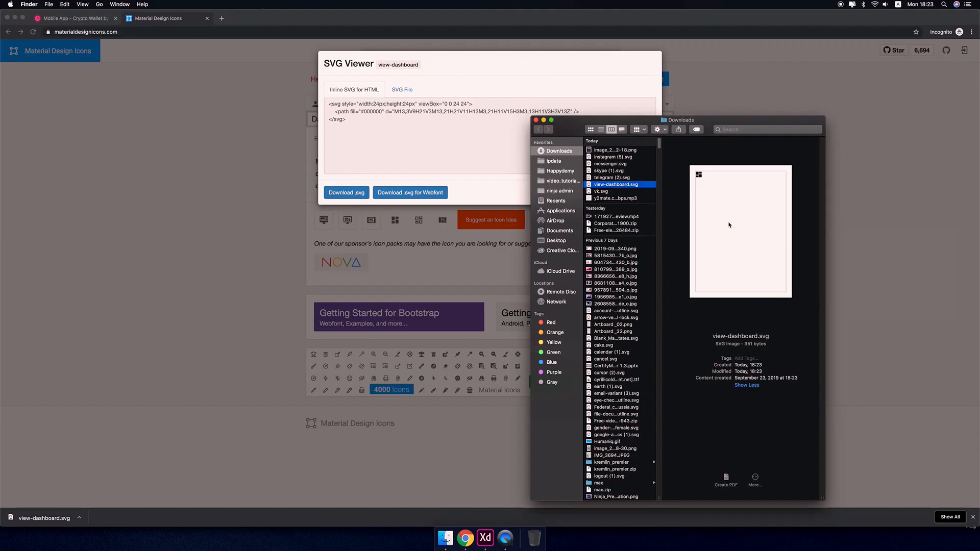
Bring the downloaded view-dashboard.svg into the XD design by dropping it onto the dashboard artboard.
right_click(730, 223)
mouse_move(766, 233)
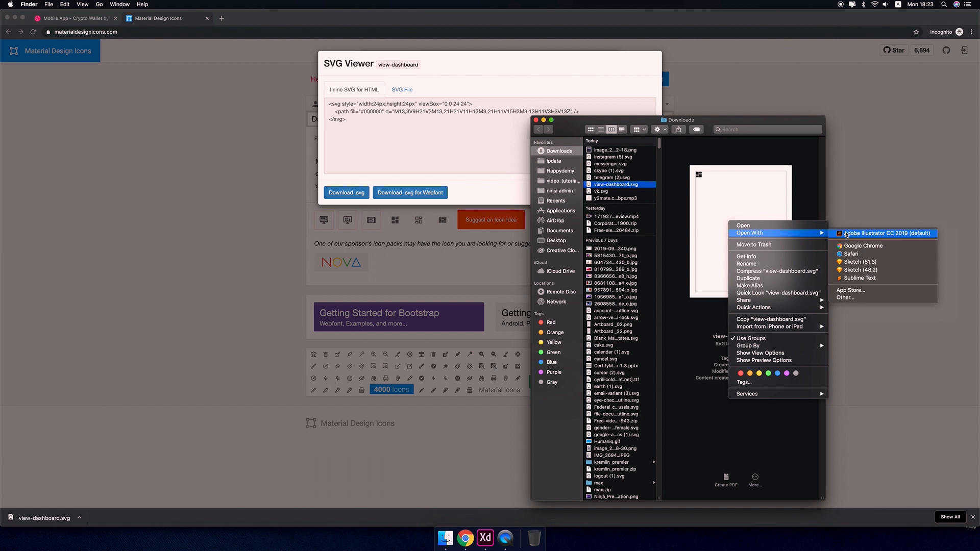
left_click(700, 176)
right_click(703, 182)
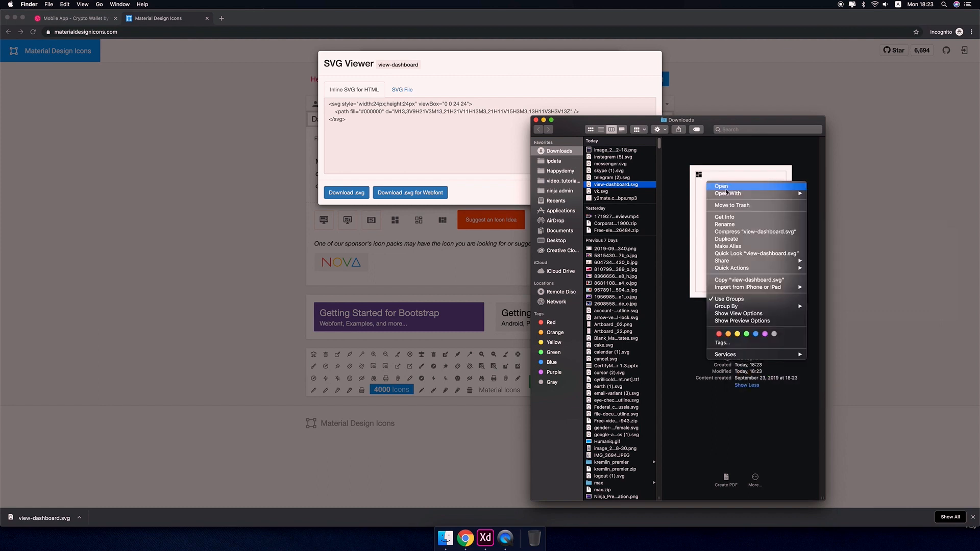
left_click(700, 176)
left_click_drag(701, 176, 320, 241)
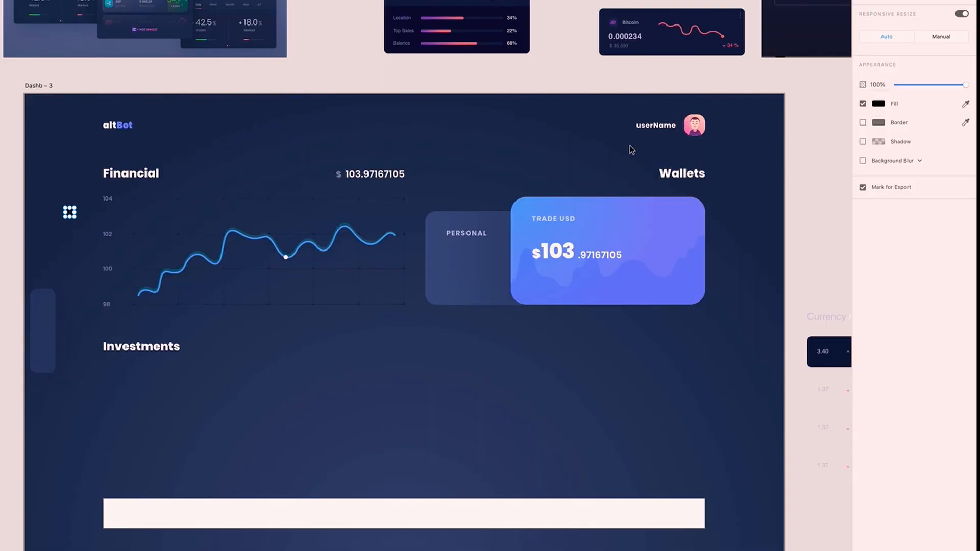
Recolor the icon's fill by sampling the blue of the chart line with the eyedropper.
left_click(879, 104)
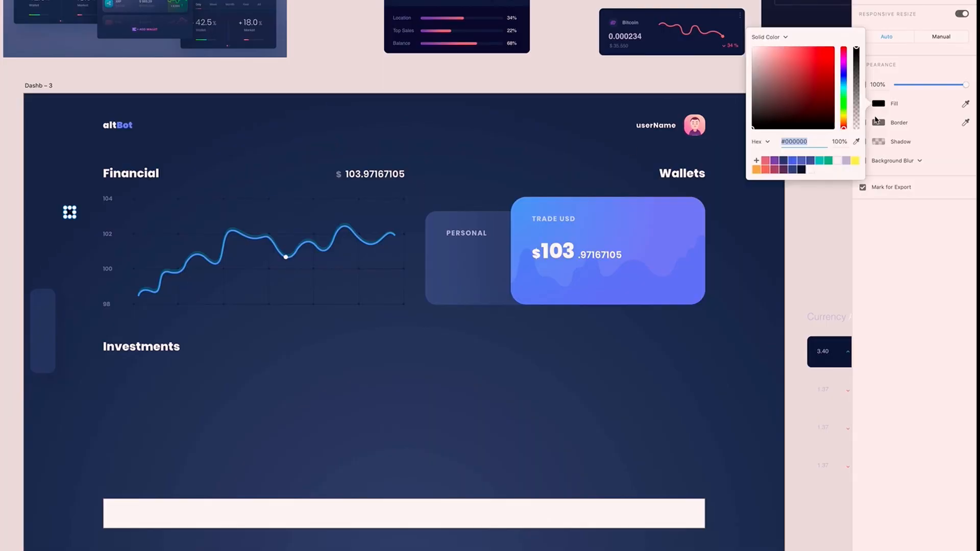
left_click(858, 141)
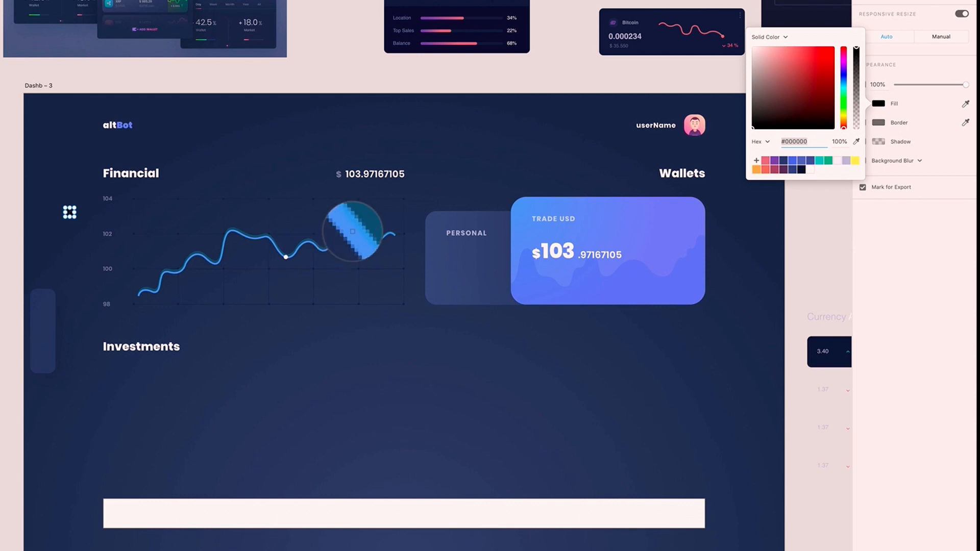
left_click(356, 234)
left_click(276, 342)
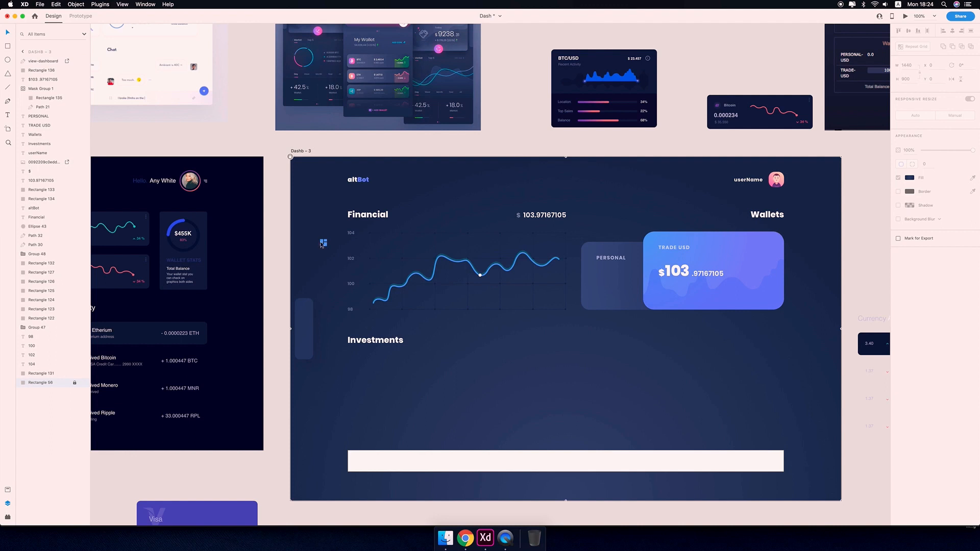
Move the dashboard icon onto the narrow sidebar panel at the artboard's edge.
left_click_drag(70, 213, 43, 302)
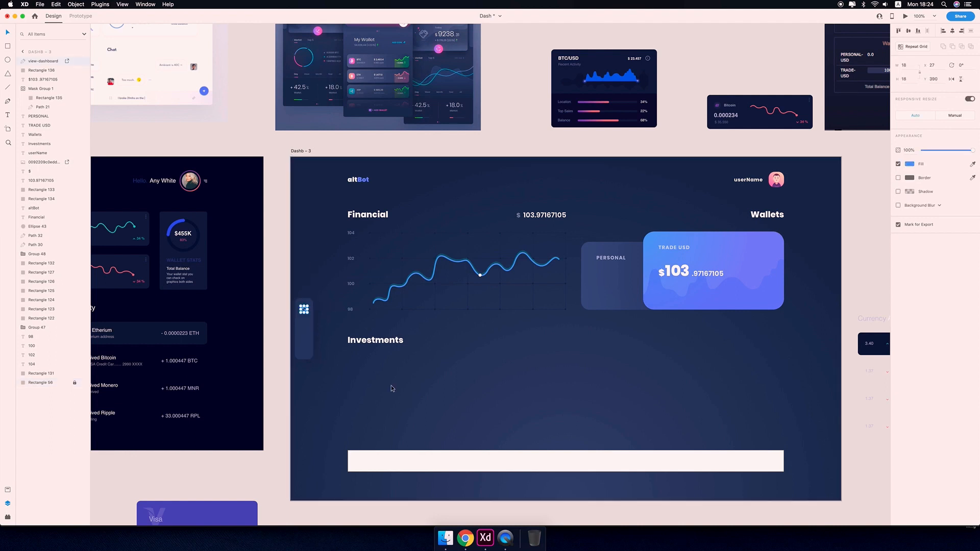
key("Delete")
key("super+equal")
key("super+z")
Nudge the dashboard icon upward inside the sidebar panel, checking its spacing to the panel edges.
left_click_drag(449, 419, 847, 358)
key("super+equal")
key("super+equal")
key("super+equal")
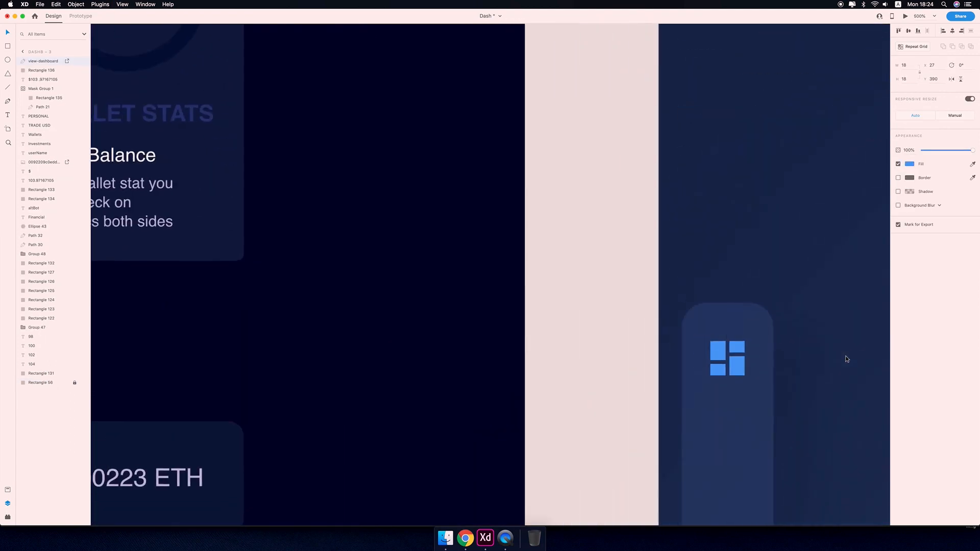
left_click_drag(774, 417, 704, 367)
key("super+equal")
key("super+equal")
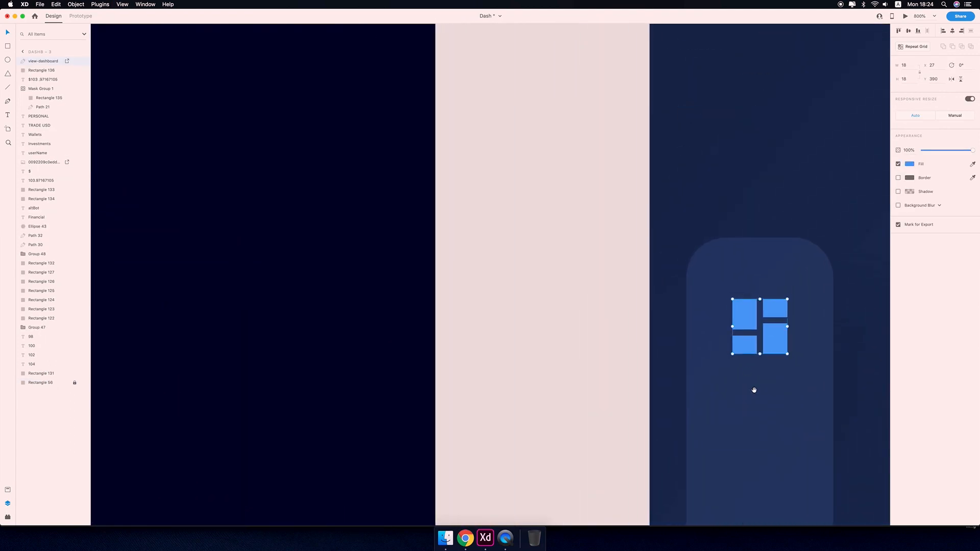
left_click_drag(754, 392, 544, 347)
double_click(531, 276)
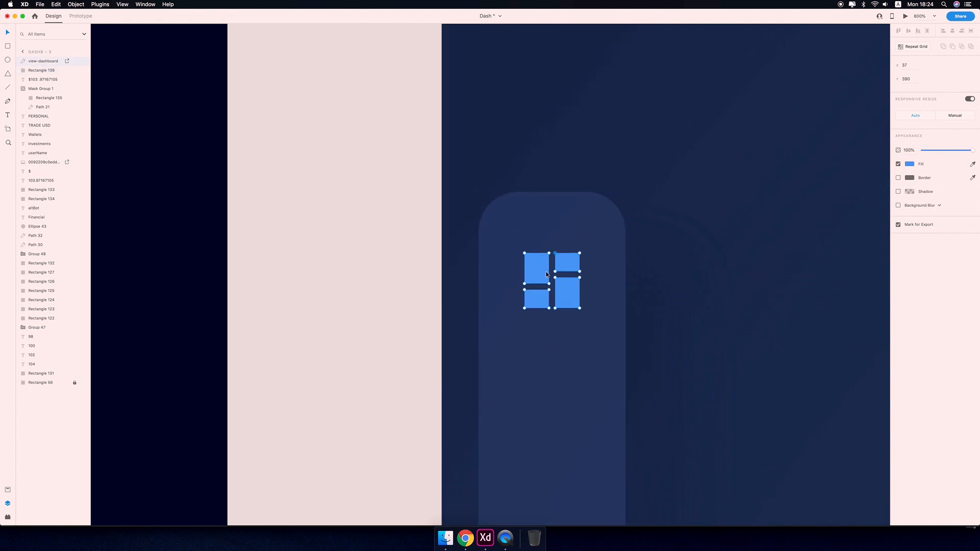
key("Escape")
key("alt")
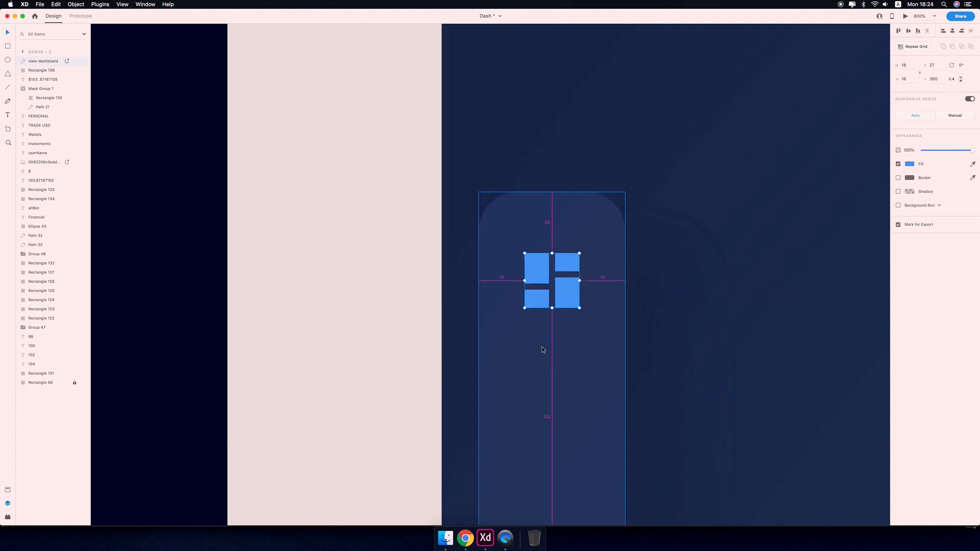
key("Up")
key("Up")
key("Up")
key("Up")
key("Up")
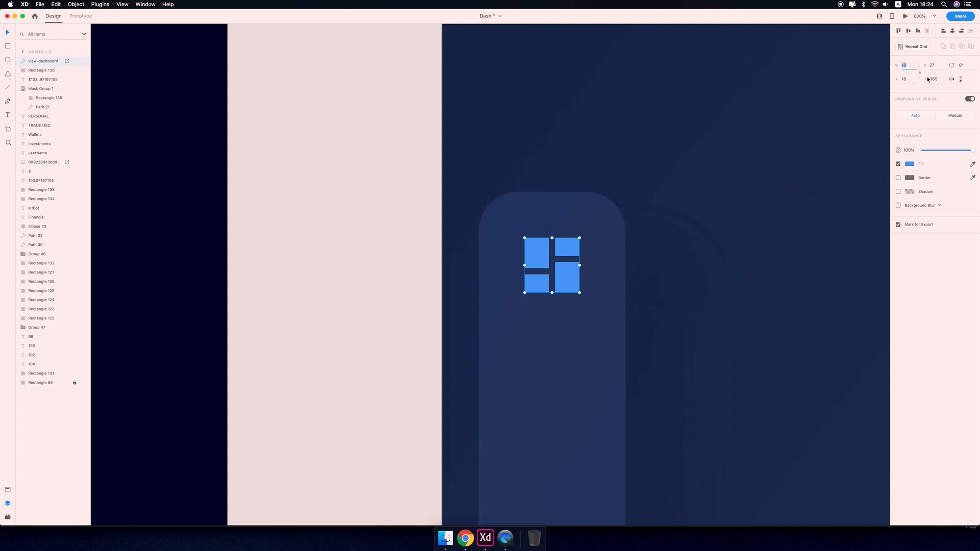
Resize the dashboard icon to 16 × 16.
key("Down")
key("Down")
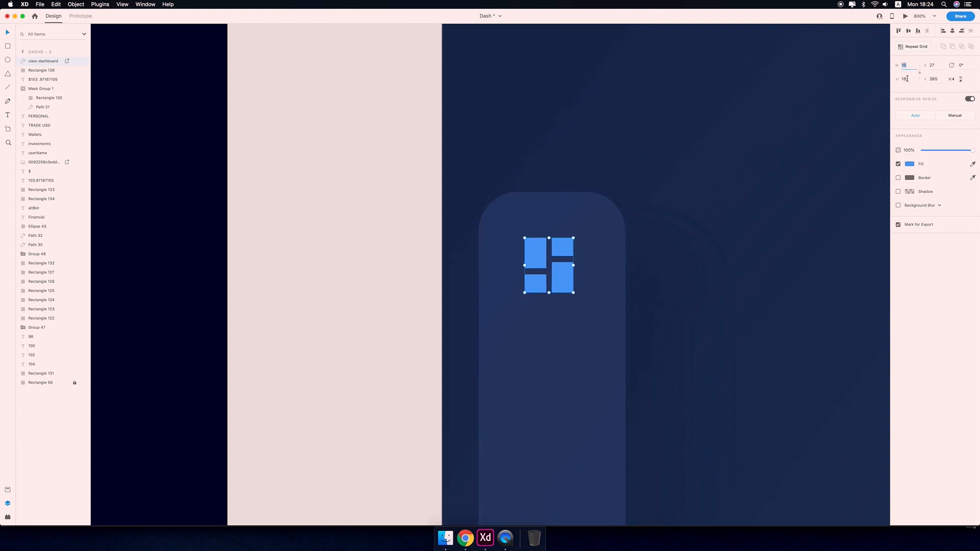
key("Down")
key("Down")
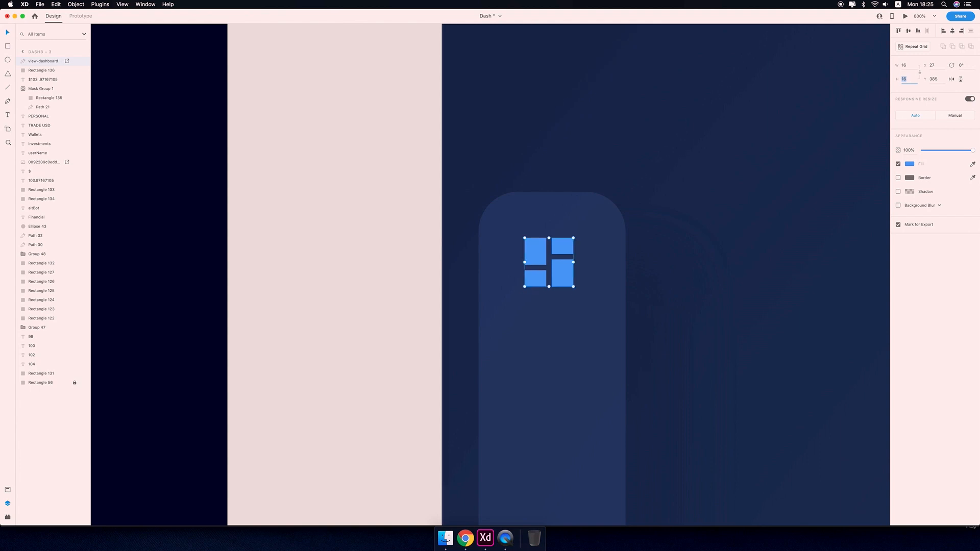
Nudge the icon one pixel right and one pixel down to center it in the panel.
key("super+minus")
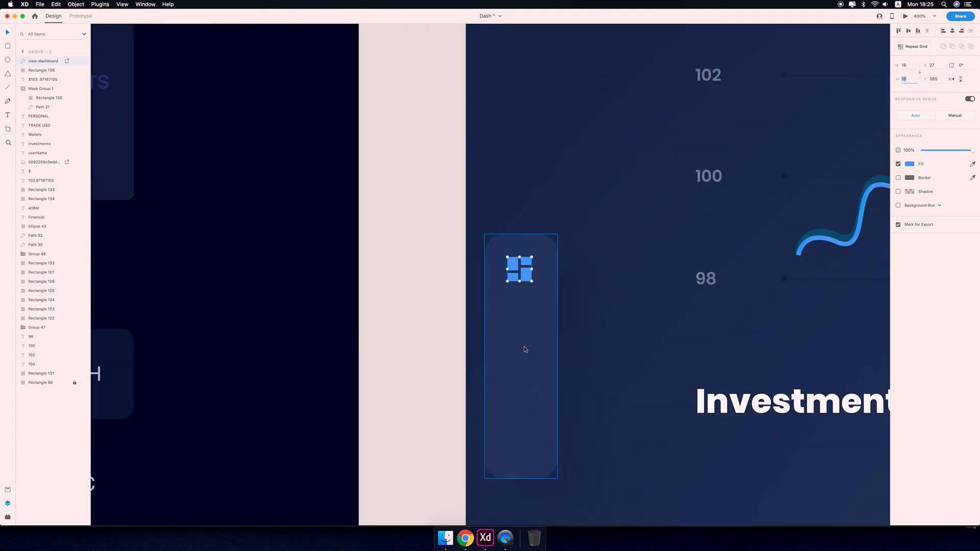
key("super+plus")
left_click(533, 295)
left_click(538, 276)
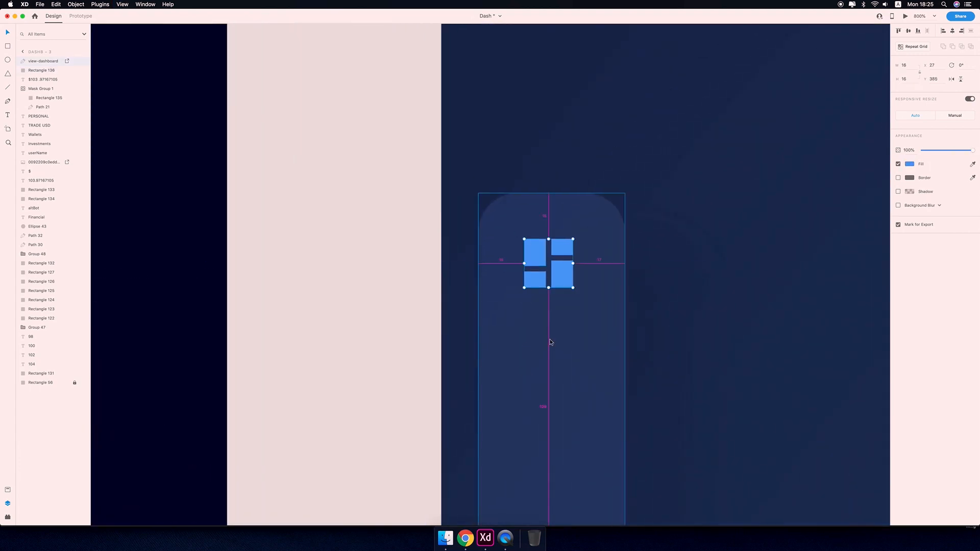
key("Right")
key("Down")
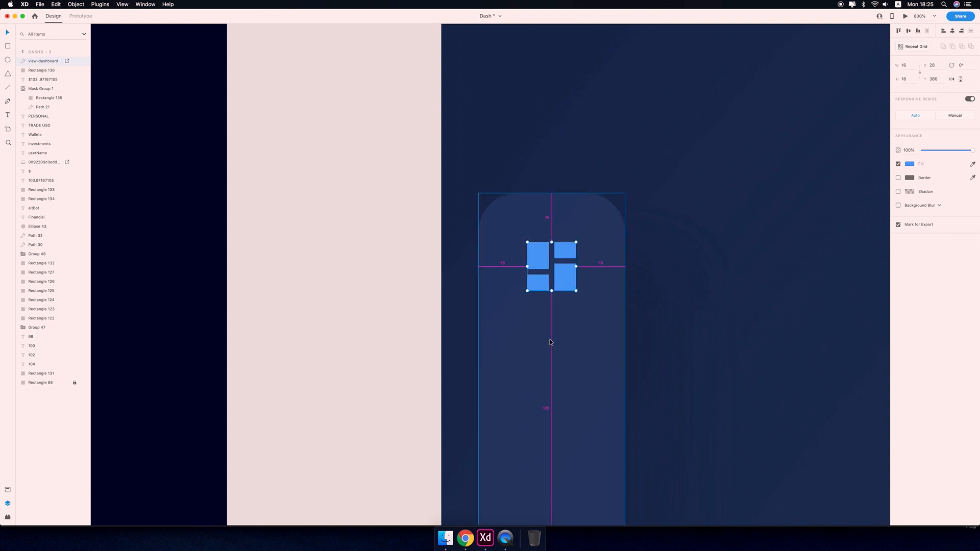
Draw a thin rectangle across the sidebar panel as a divider, remove its border and set its height to 1.
key("r")
left_click_drag(478, 338, 625, 341)
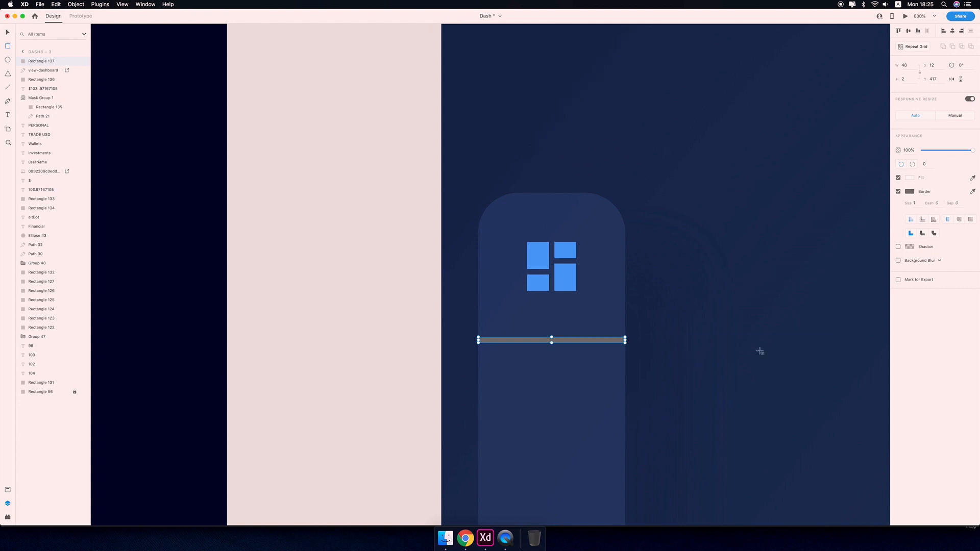
left_click(899, 192)
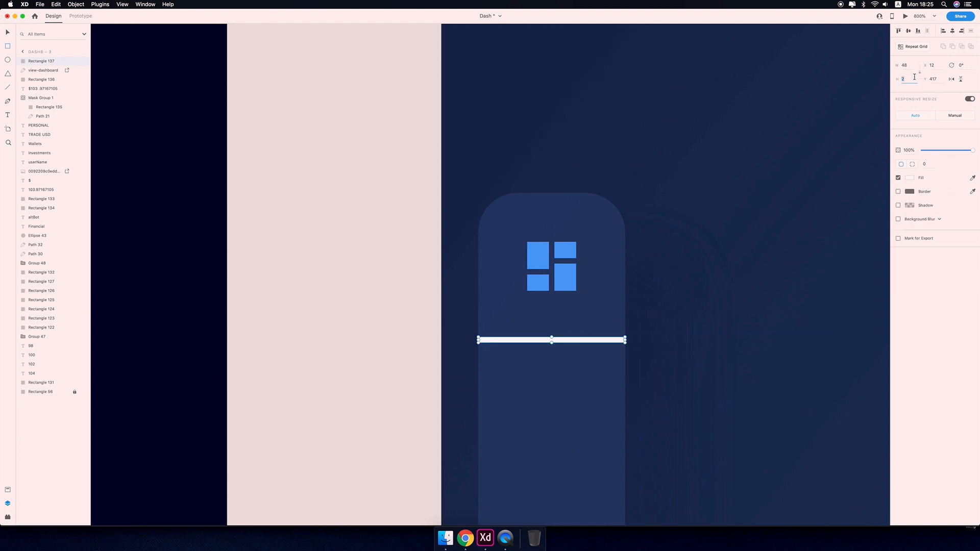
key("Return")
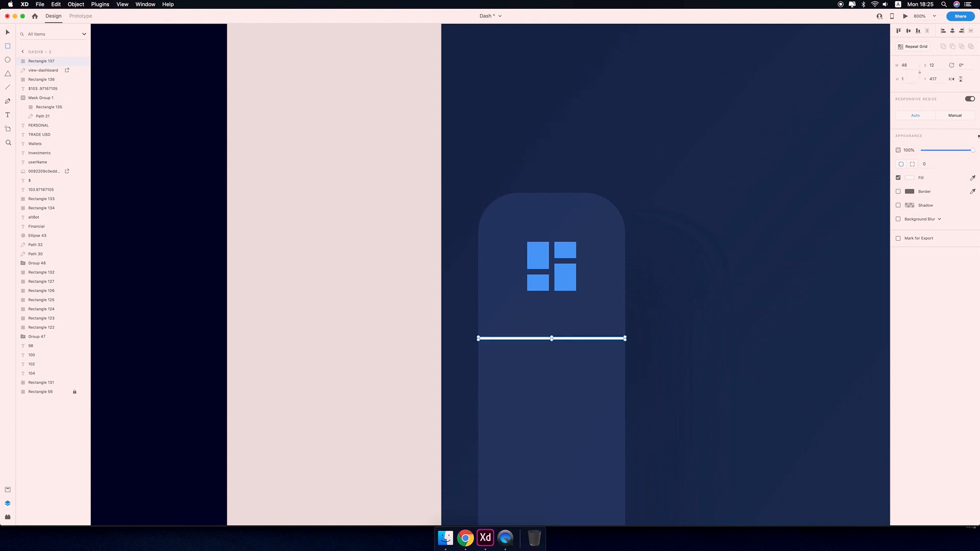
Set the divider's fill by sampling the panel's background color with the eyedropper.
left_click(909, 178)
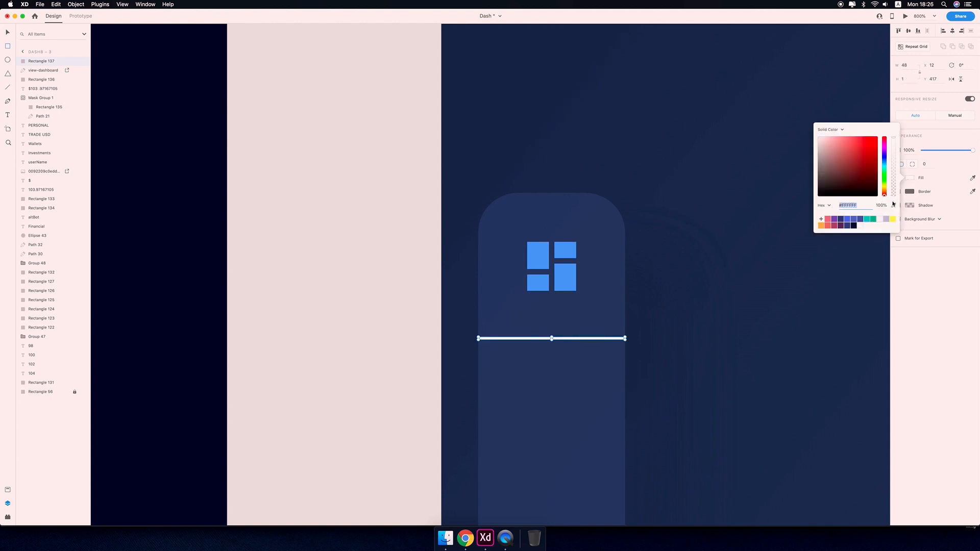
left_click(894, 205)
left_click(714, 257)
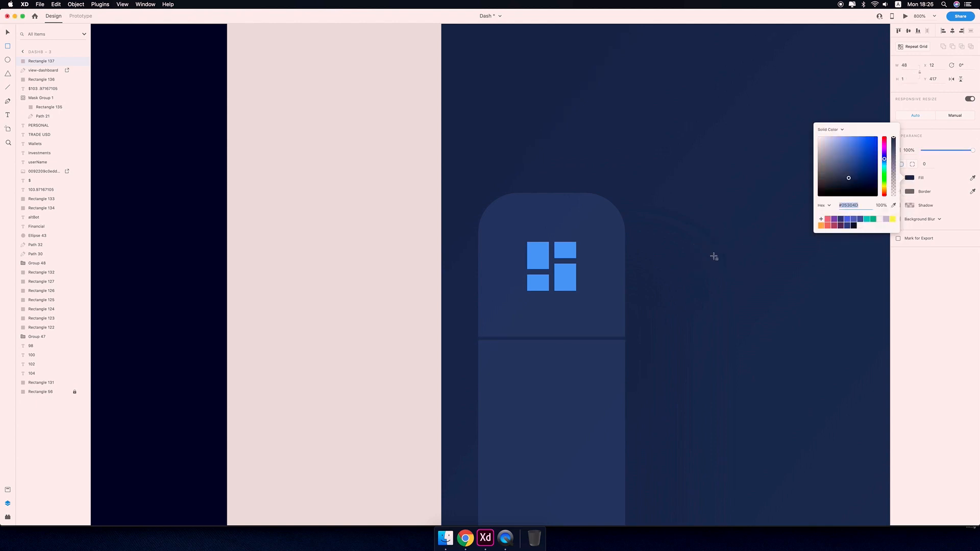
left_click(678, 345)
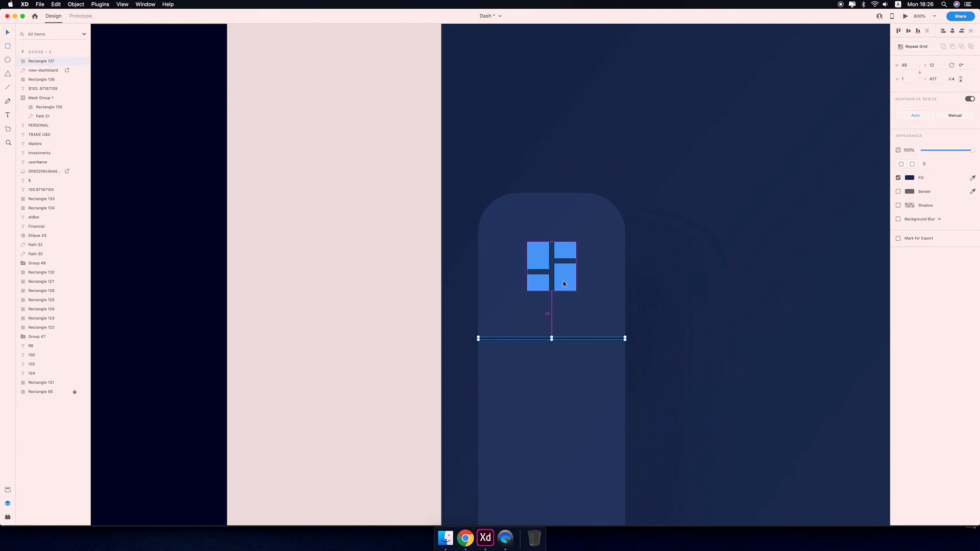
Nudge the divider line down one pixel within the panel.
key("Down")
key("super+2")
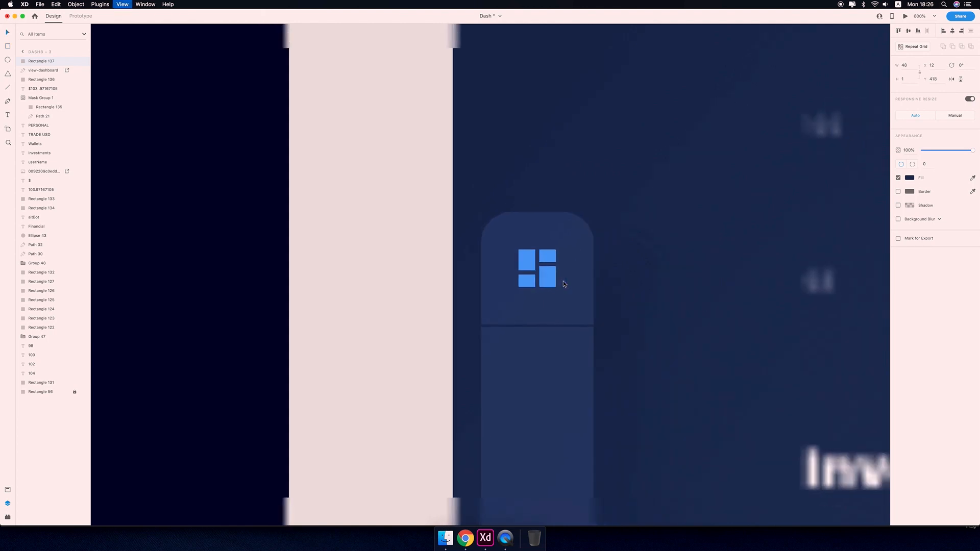
left_click(562, 280)
key("super+1")
left_click_drag(681, 338, 497, 336)
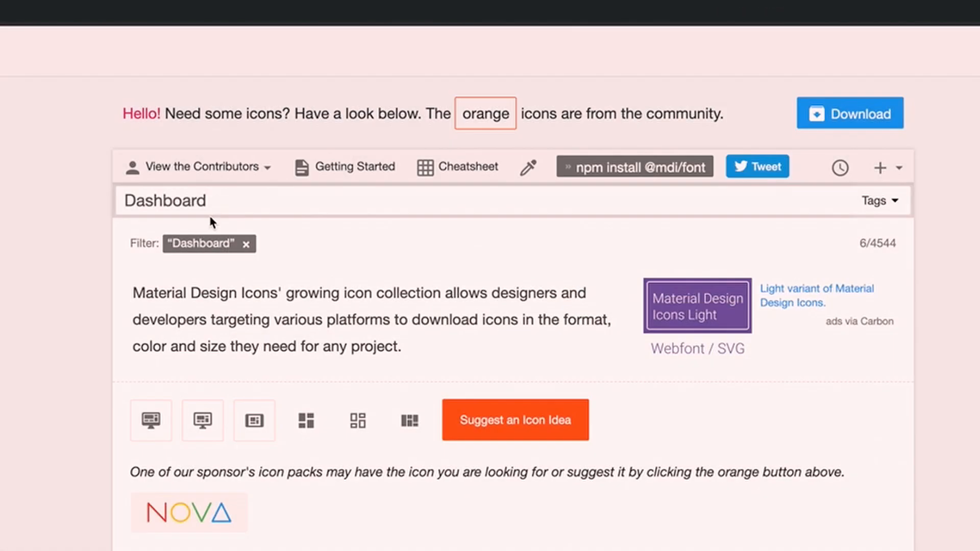
Search the icon library for "chart".
double_click(223, 202)
type("cha")
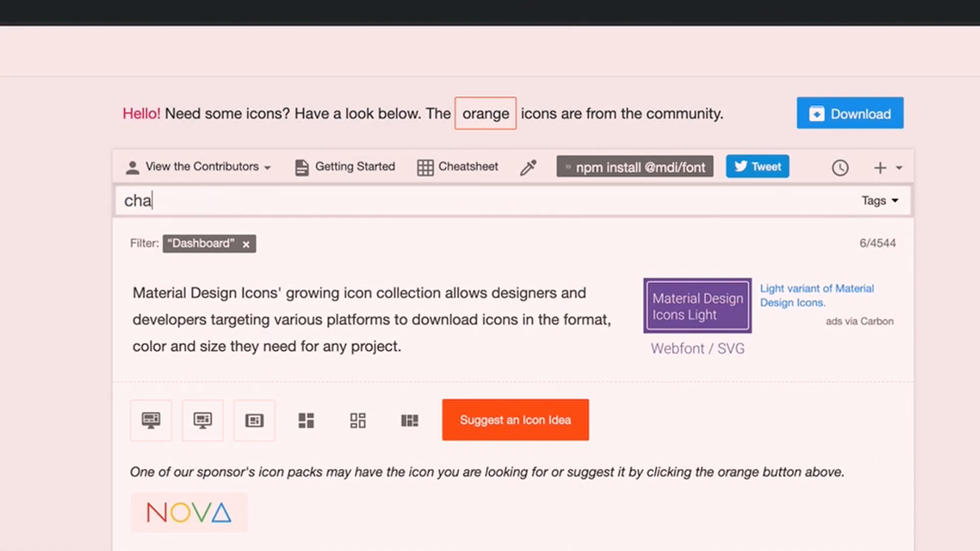
type("rt")
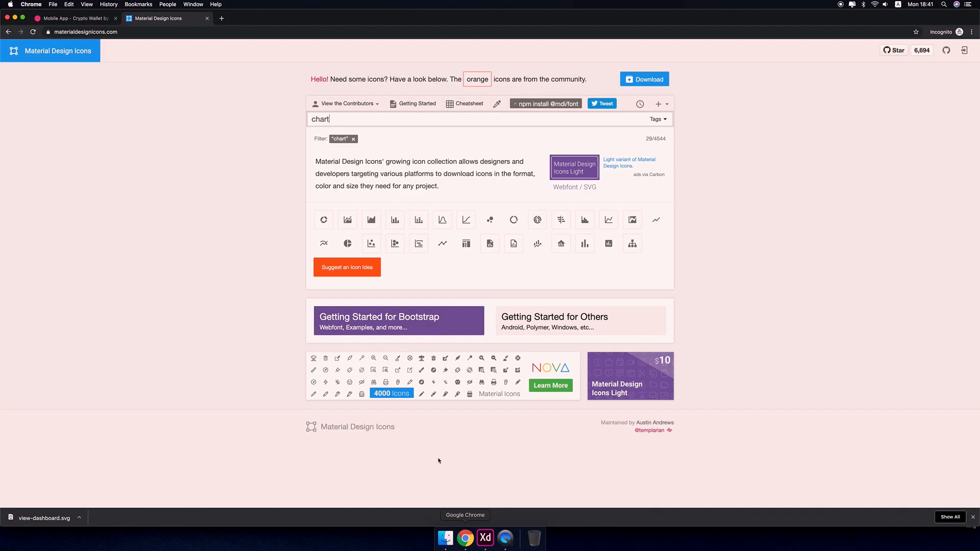
Add the chart-gantt icon to the sidebar panel below the divider.
left_click(674, 346)
left_click(521, 231)
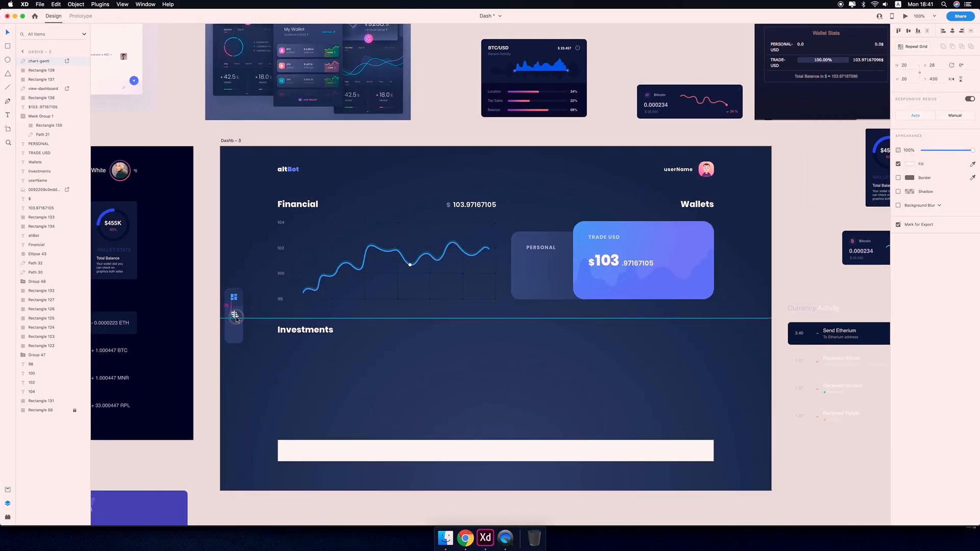
scroll(243, 366, "up", 5)
key("Return")
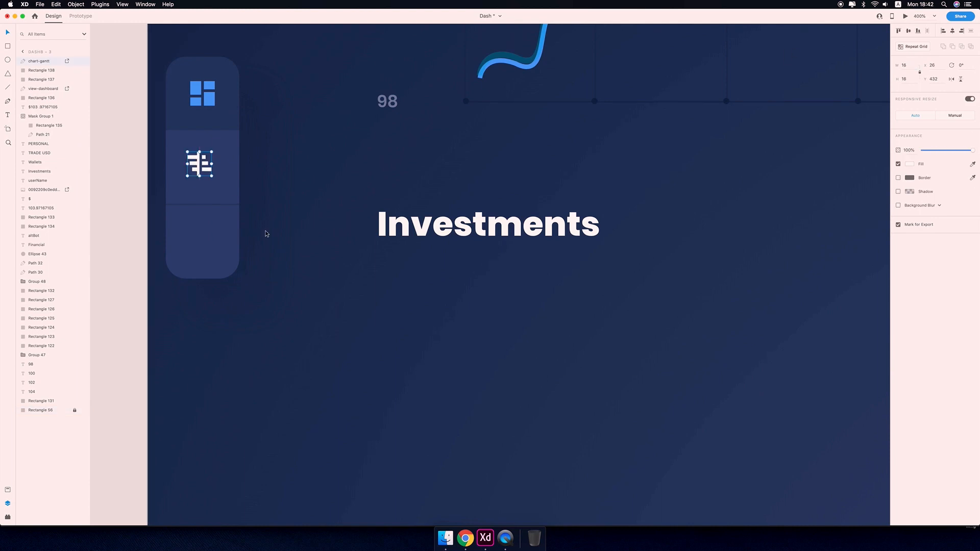
Nudge the chart-gantt icon two pixels right and two down to align it under the dashboard icon.
key("alt")
key("Right")
key("Right")
key("Down")
key("Down")
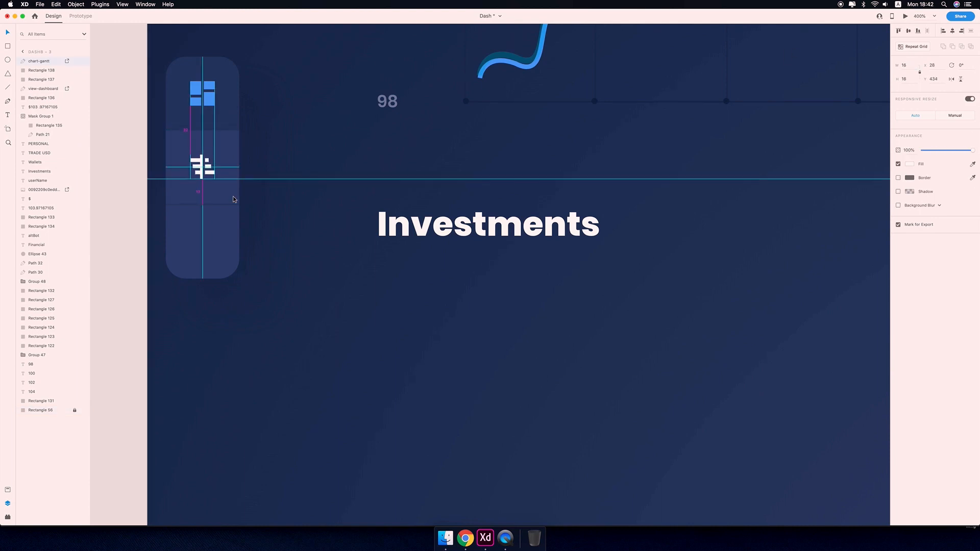
Inspect the spacing of the chart-gantt icon within its sidebar section at higher zoom.
key("alt")
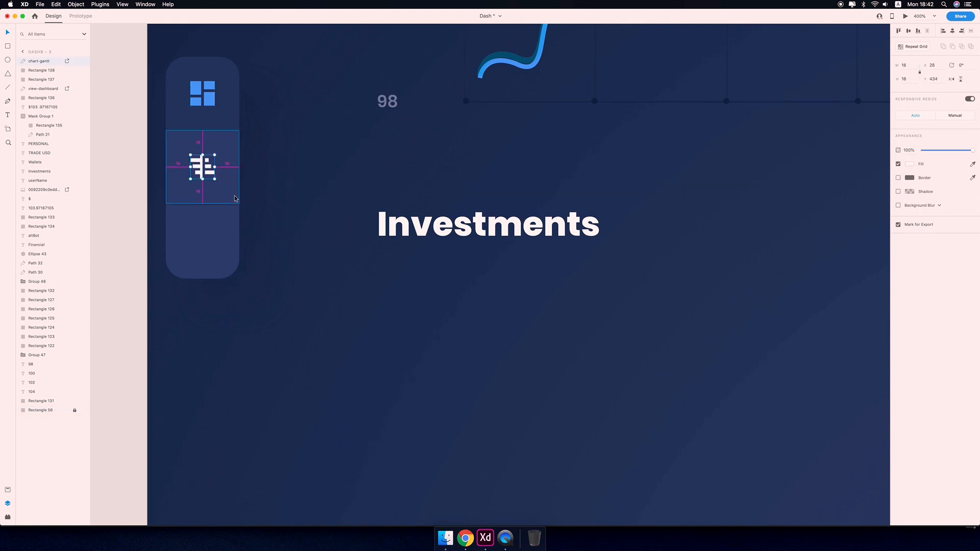
left_click_drag(283, 181, 559, 241)
left_click(559, 241)
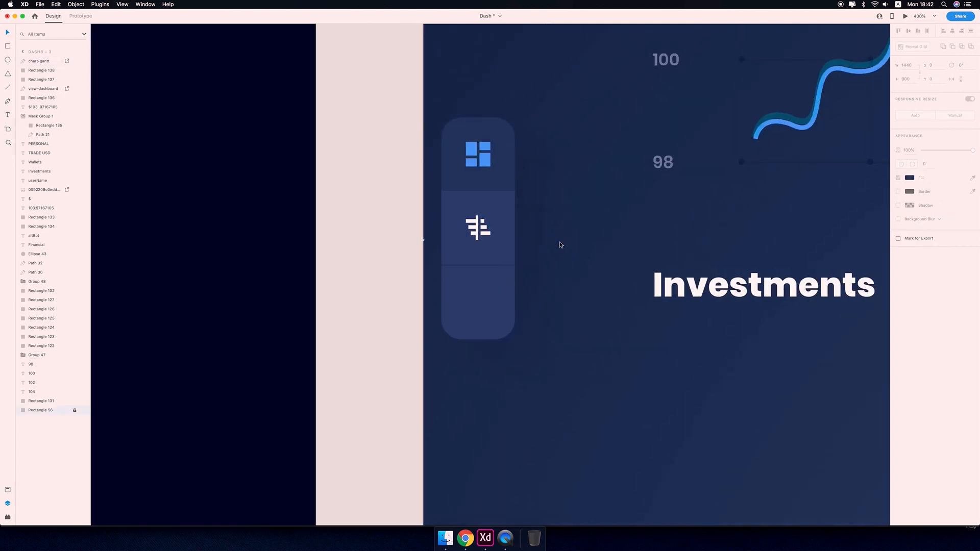
key("super+minus")
key("super+minus")
key("super+equal")
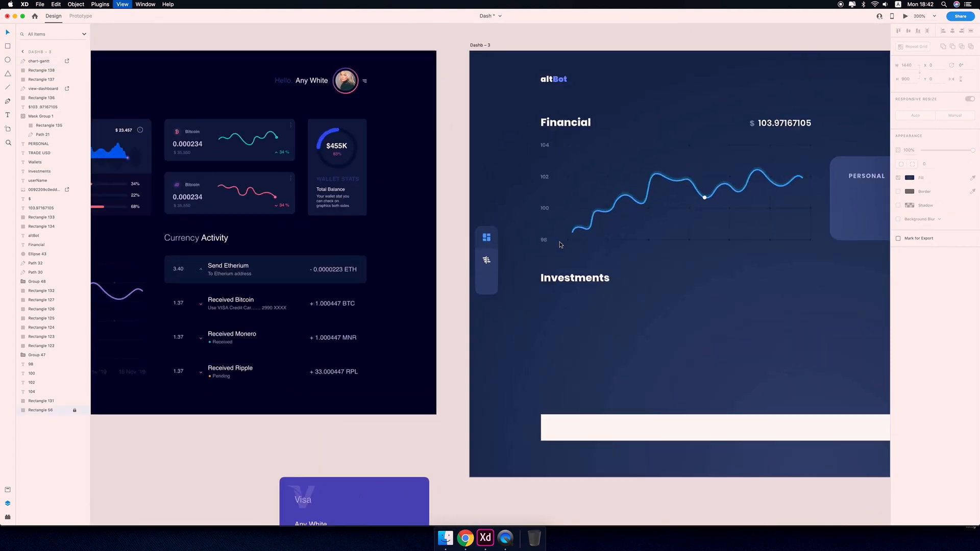
key("super+equal")
key("super+equal")
key("super+equal")
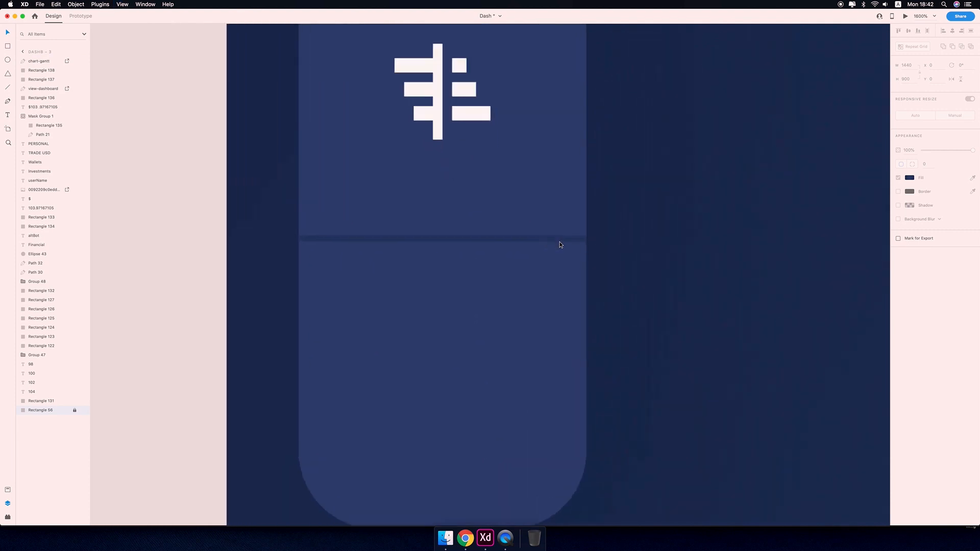
scroll(596, 203, "up", 10)
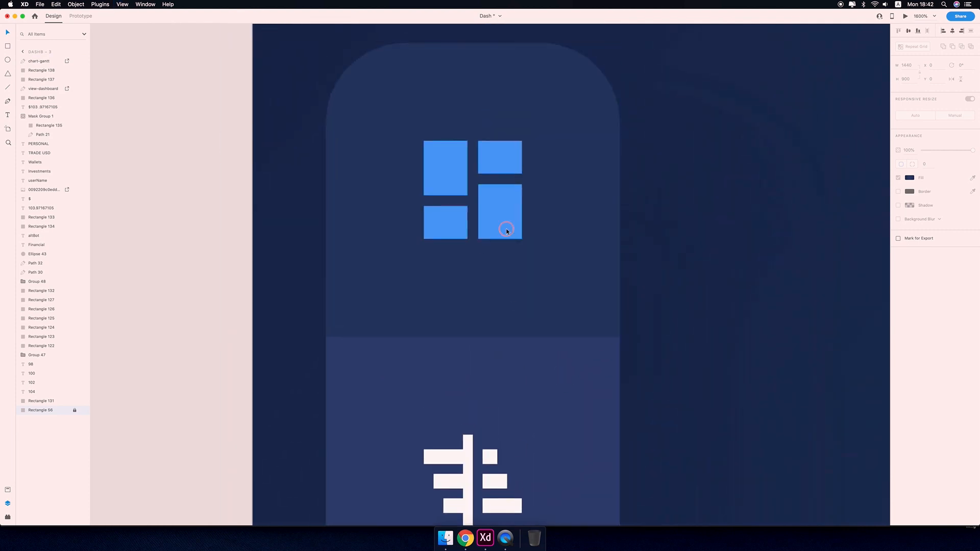
Trace the dashboard icon's four blocks with matching rectangles.
left_click(507, 231)
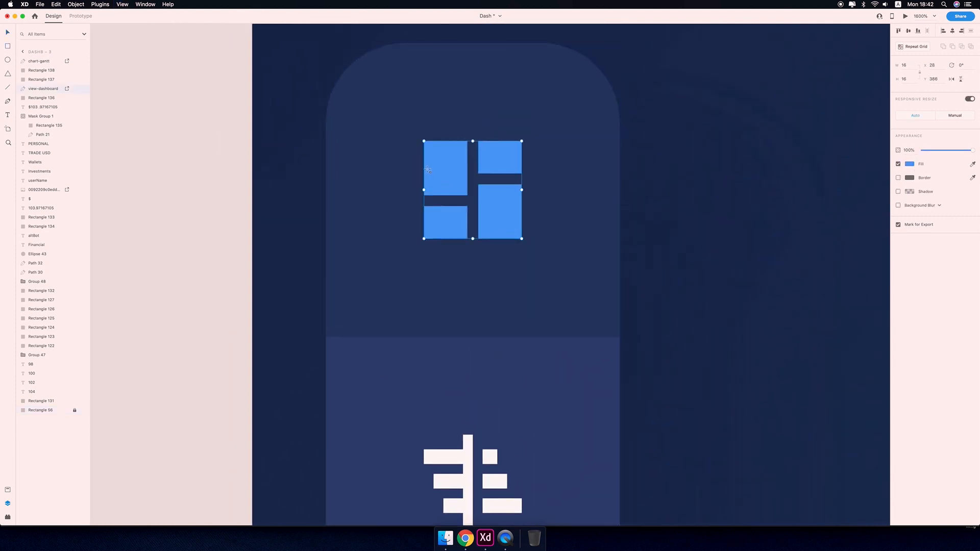
key("r")
mouse_move(424, 141)
left_mouse_down()
mouse_move(461, 198)
mouse_move(472, 198)
mouse_move(466, 246)
left_mouse_up()
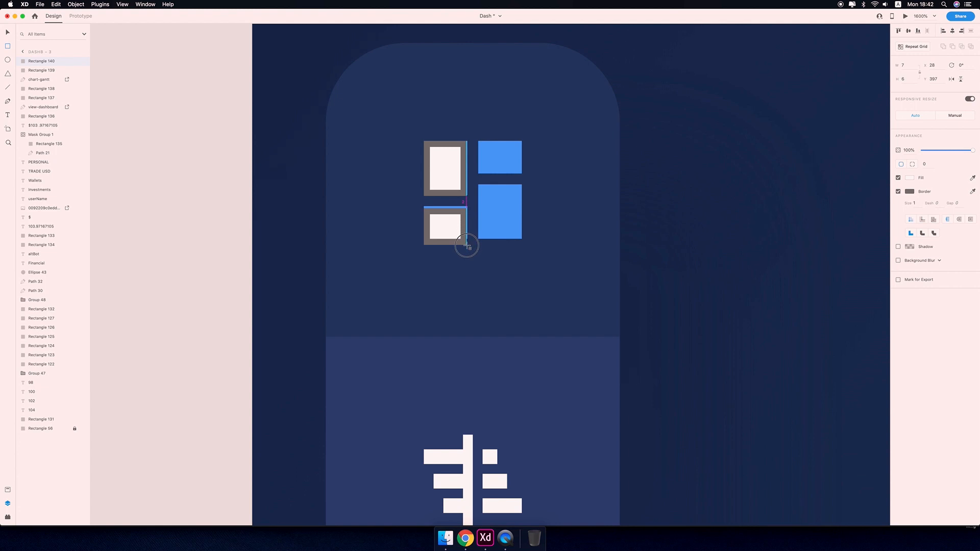
key("Up")
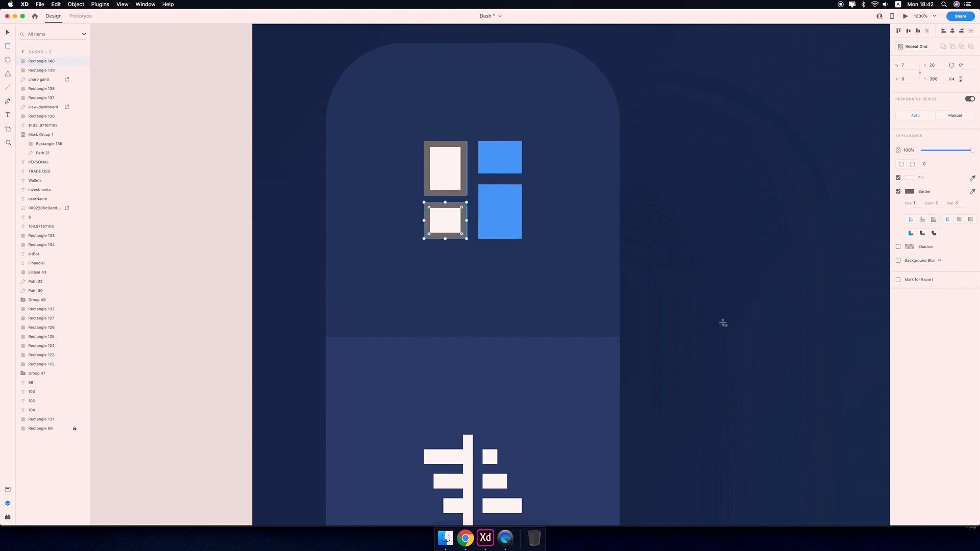
key("Down")
left_click_drag(446, 245, 445, 239)
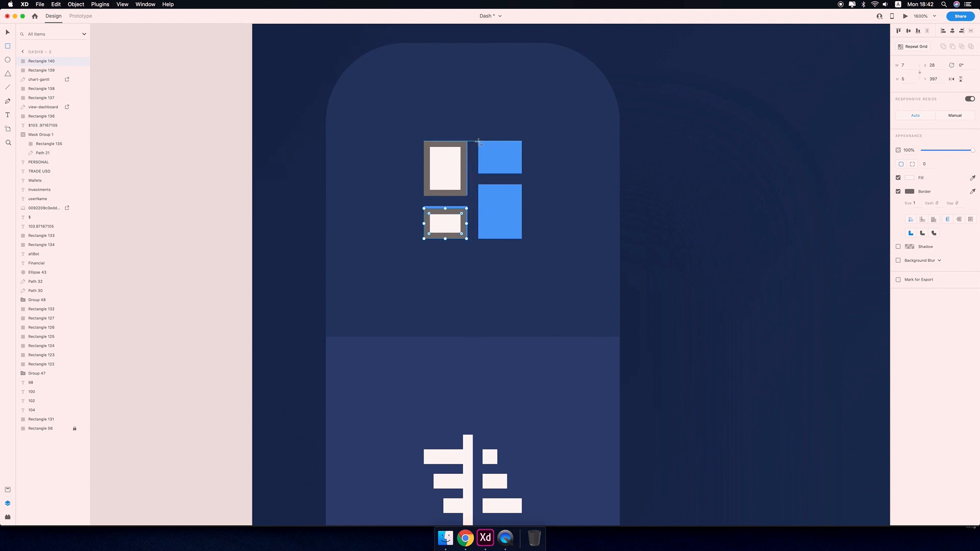
mouse_move(479, 143)
left_mouse_down()
mouse_move(526, 188)
mouse_move(521, 171)
mouse_move(521, 237)
left_mouse_up()
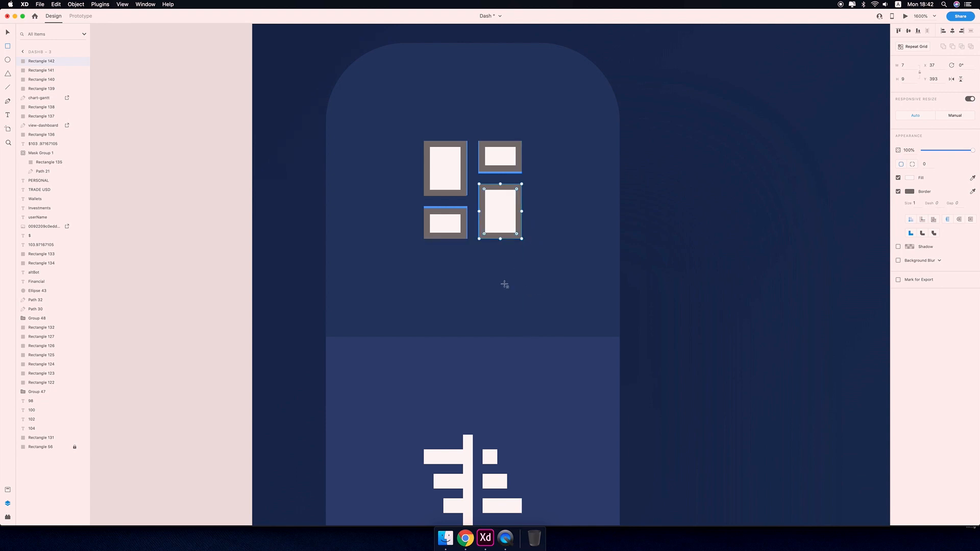
Remove the borders from the four rectangles and give them a corner radius of 1.
key("v")
left_click(452, 227)
left_click(898, 192)
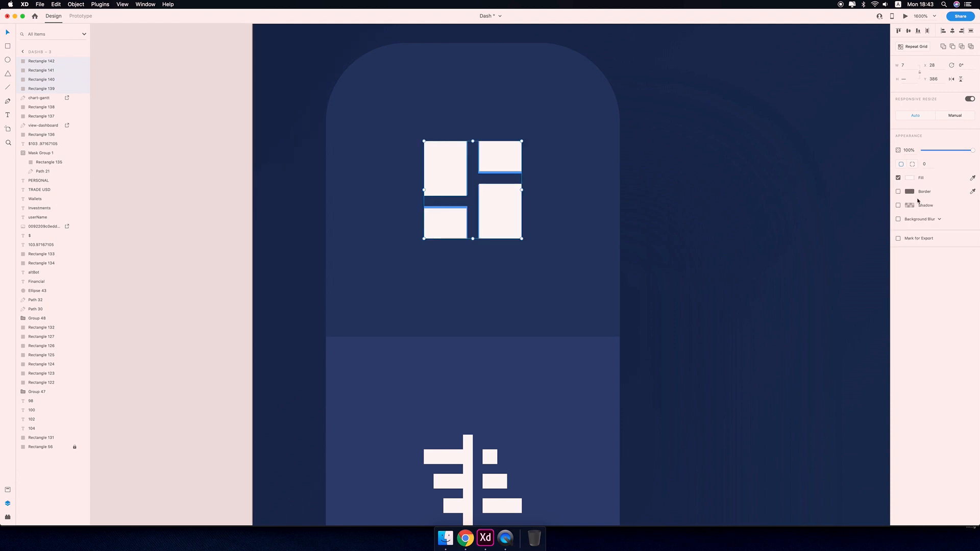
key("Return")
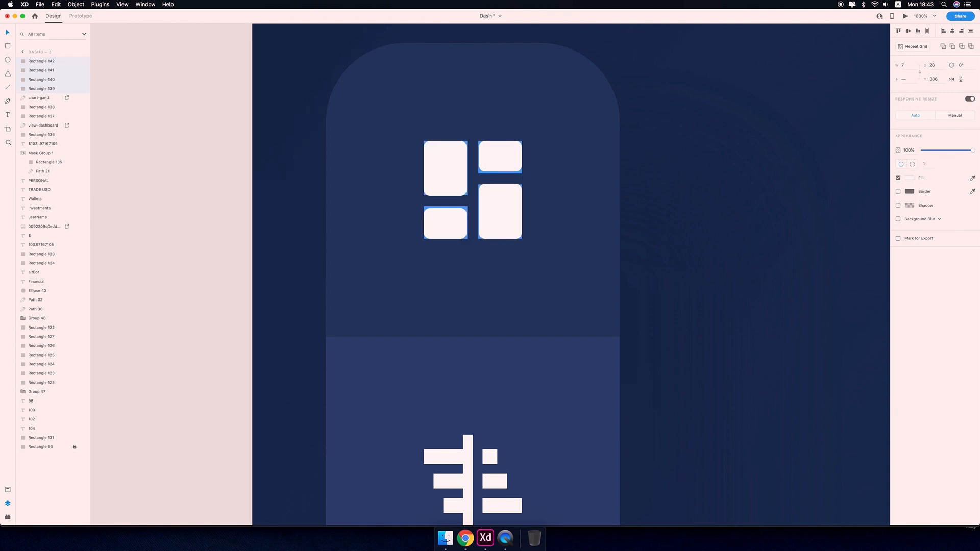
Delete the original dashboard icon.
left_click(612, 303)
left_click(468, 220)
key("BackSpace")
key("super+minus")
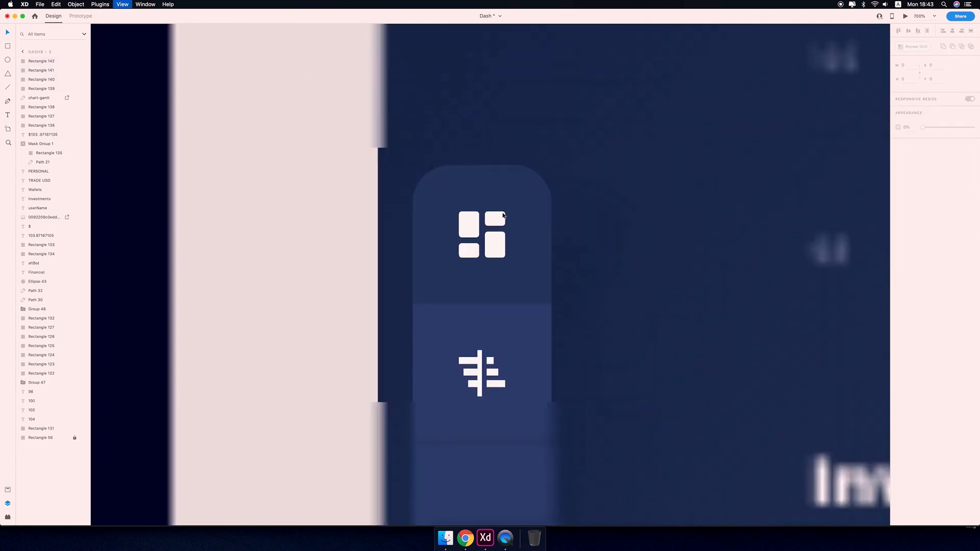
Group the four rectangles into the new dashboard icon and fill it blue.
left_click_drag(449, 223, 488, 247)
key("super+g")
key("super+minus")
key("super+minus")
left_click_drag(620, 222, 416, 243)
left_click(625, 183)
key("super+minus")
key("super+minus")
key("super+minus")
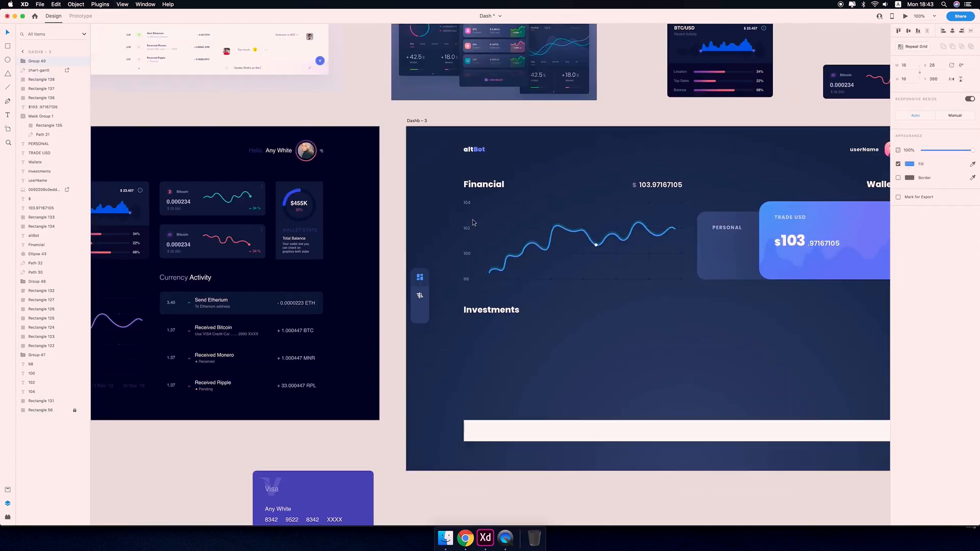
Set the chart-gantt icon's width to 18.
key("super+plus")
key("super+plus")
key("super+plus")
key("super+plus")
key("super+plus")
left_click_drag(225, 311, 838, 244)
left_click(633, 258)
left_click(904, 66)
type("18")
key("super+plus")
Give the chart-gantt icon a light lavender fill.
key("super+plus")
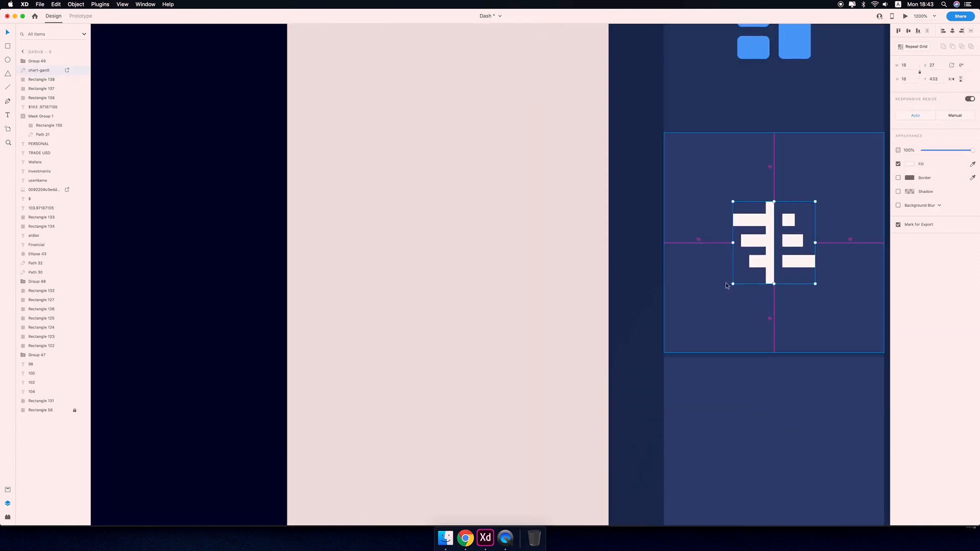
left_click_drag(727, 284, 456, 308)
key("super+plus")
key("super+plus")
key("super+plus")
key("super+plus")
key("super+plus")
left_click(501, 426)
key("super+minus")
key("super+minus")
key("super+minus")
key("super+minus")
key("super+minus")
key("super+minus")
key("super+minus")
key("super+minus")
key("super+minus")
key("super+minus")
key("super+minus")
key("super+minus")
left_click(909, 177)
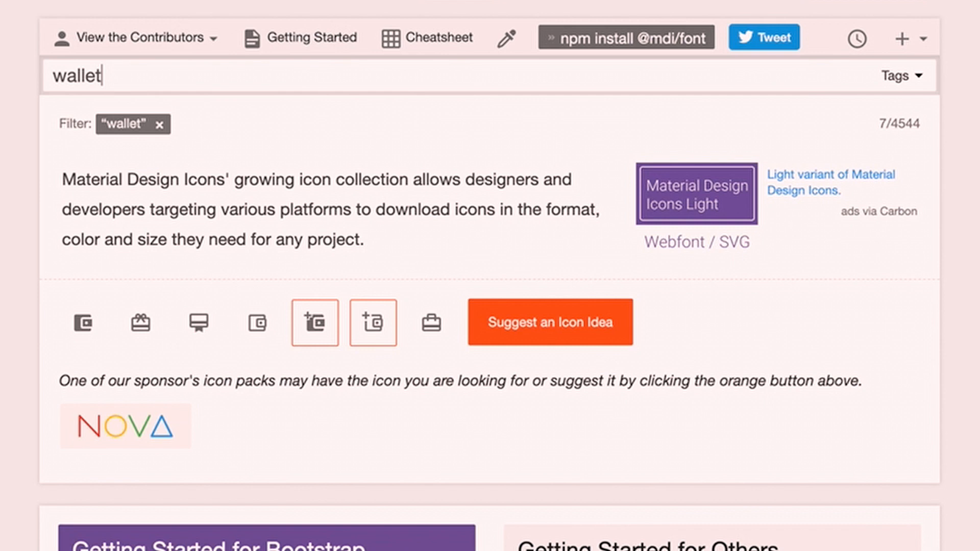
In the browser, download the wallet icon from Material Design Icons as an SVG.
left_click(83, 323)
left_click(531, 263)
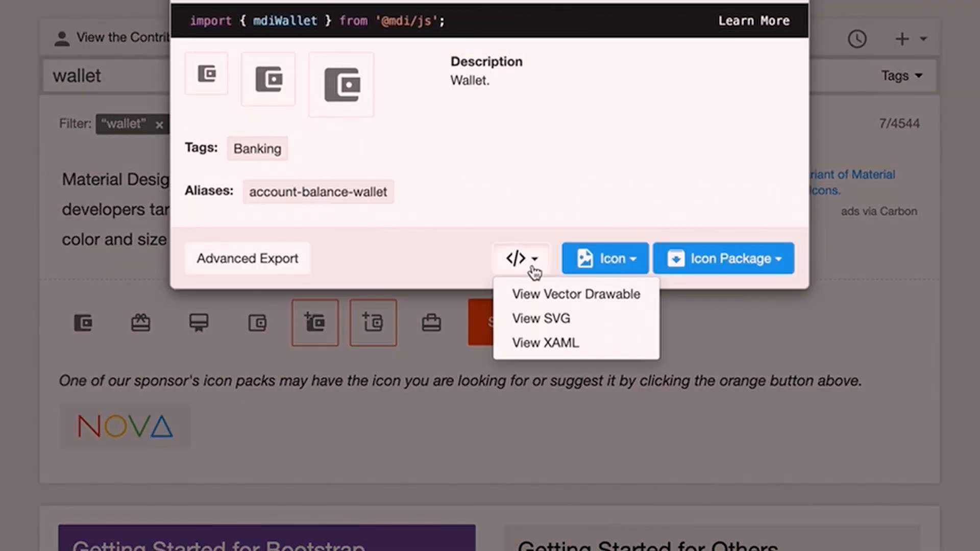
left_click(541, 319)
left_click(102, 255)
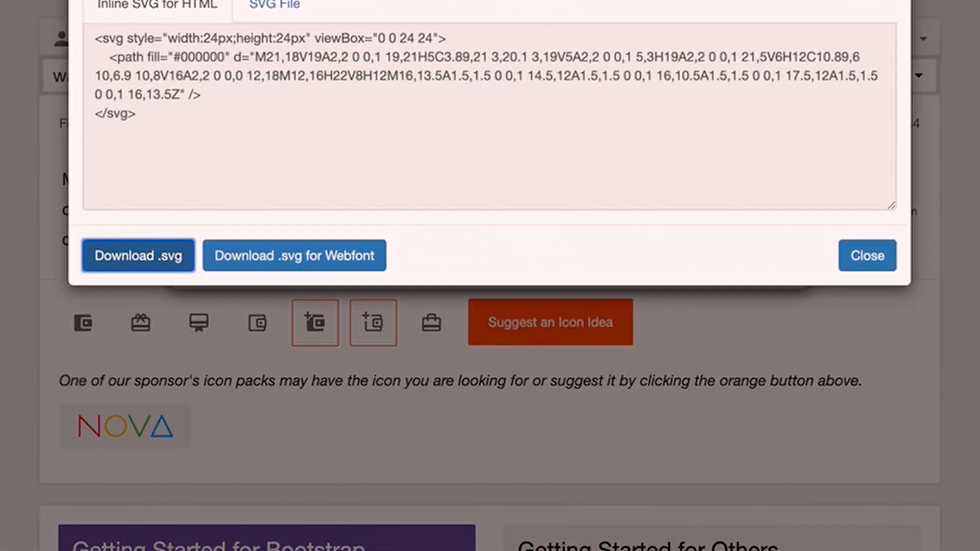
left_click(79, 519)
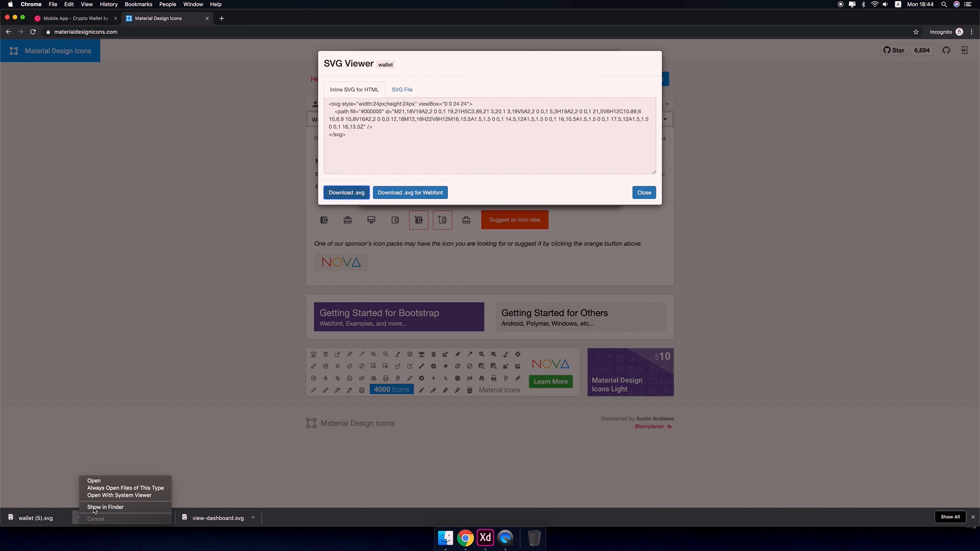
left_click(104, 508)
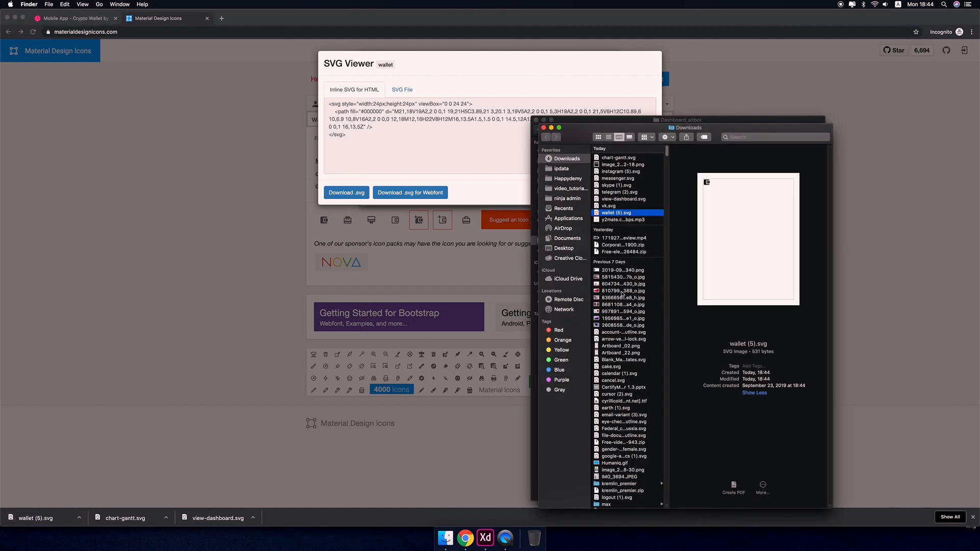
Import the wallet SVG into the dashboard artboard and fill it with the lavender swatch.
left_click_drag(721, 265, 327, 342)
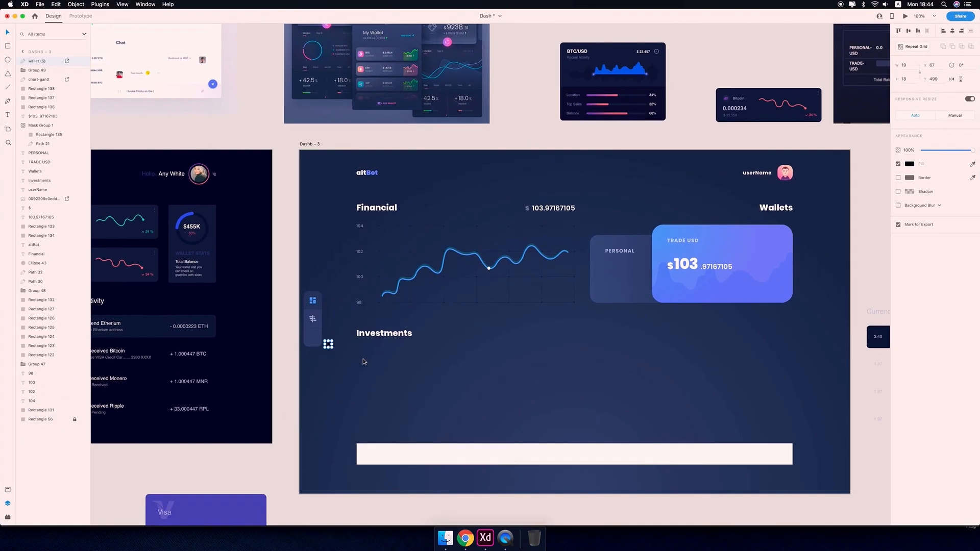
left_click(909, 164)
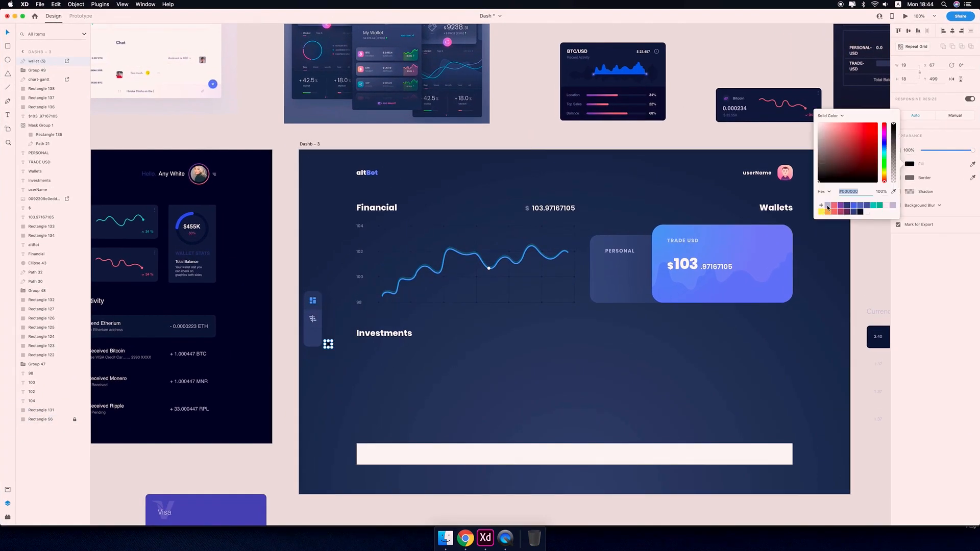
left_click(828, 206)
Move the wallet icon into the bottom section of the sidebar panel.
left_click(411, 364)
left_click_drag(361, 374, 517, 320)
key("super+equal")
key("super+equal")
key("super+equal")
key("super+equal")
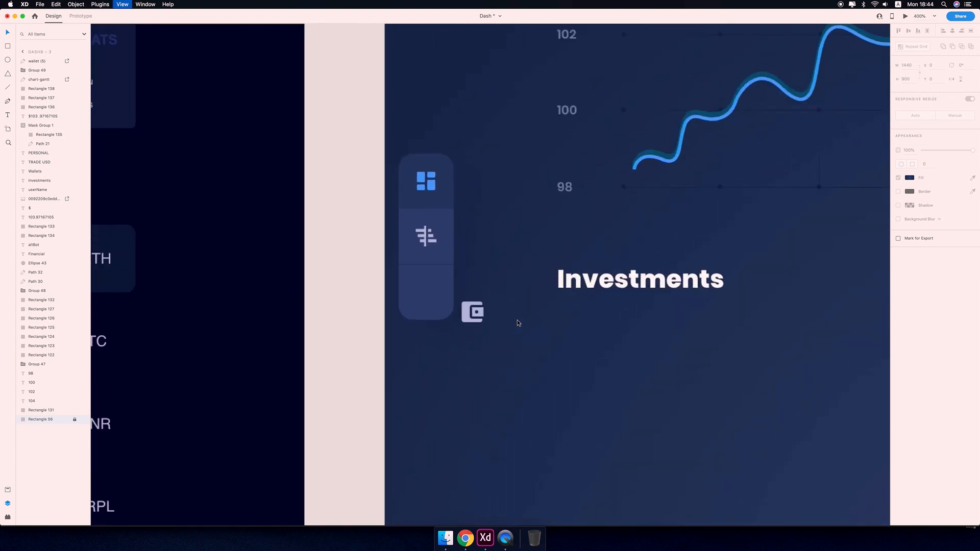
scroll(517, 323, "up", 5)
left_click(441, 383)
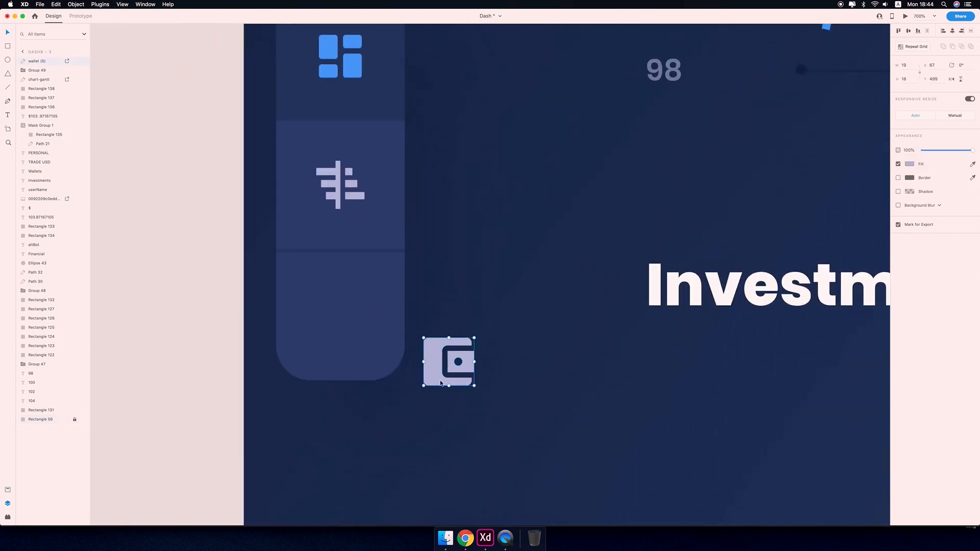
left_click_drag(441, 383, 334, 335)
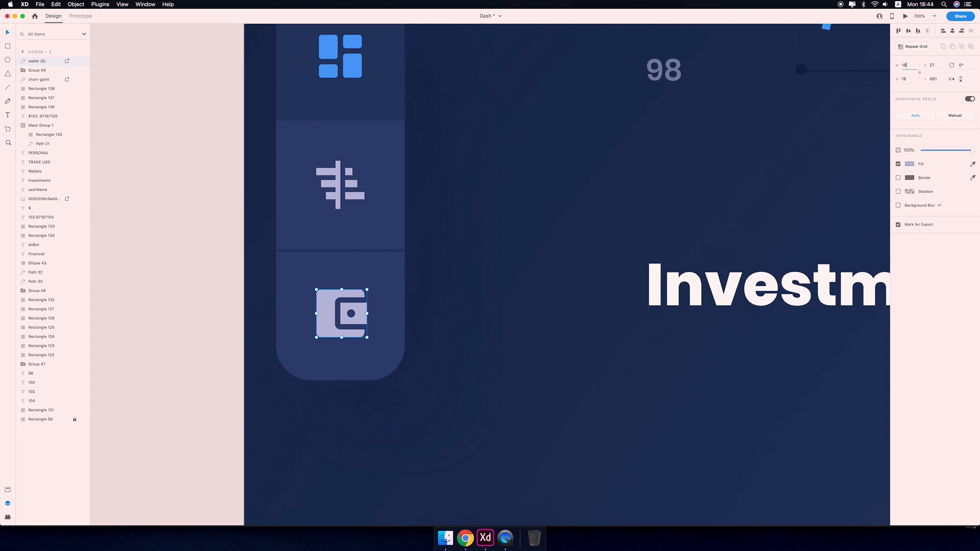
key("Return")
key("Return")
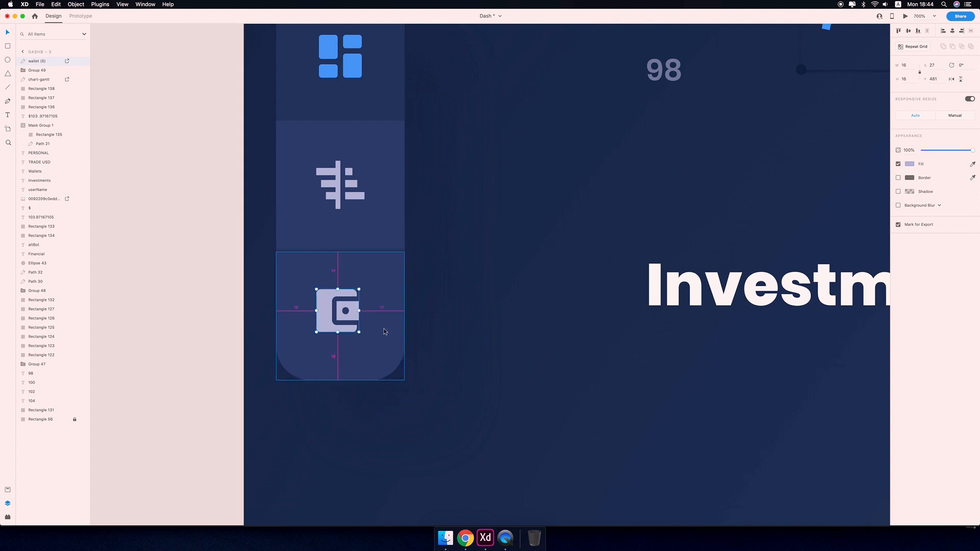
Nudge the wallet icon two pixels down and one pixel right to align it under the chart icon.
key("Down")
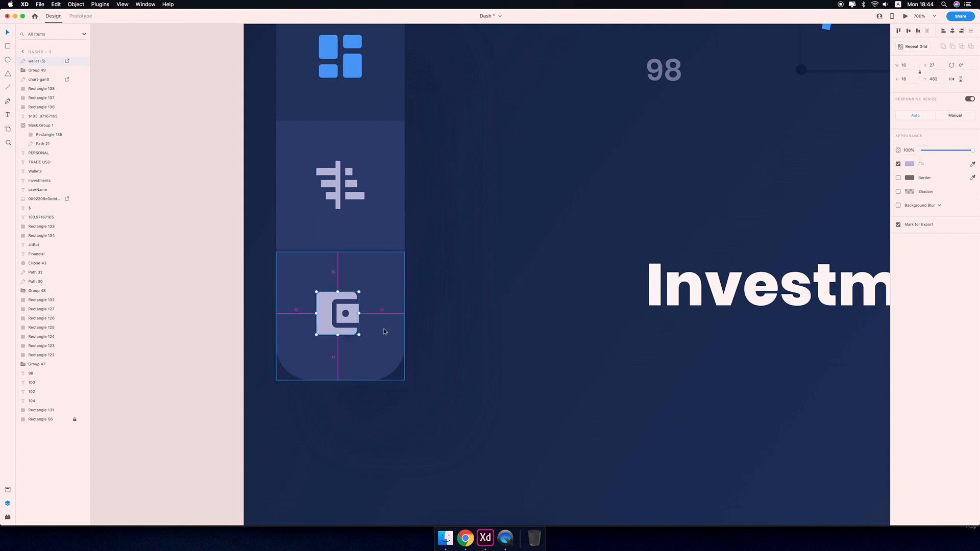
key("Down")
key("Right")
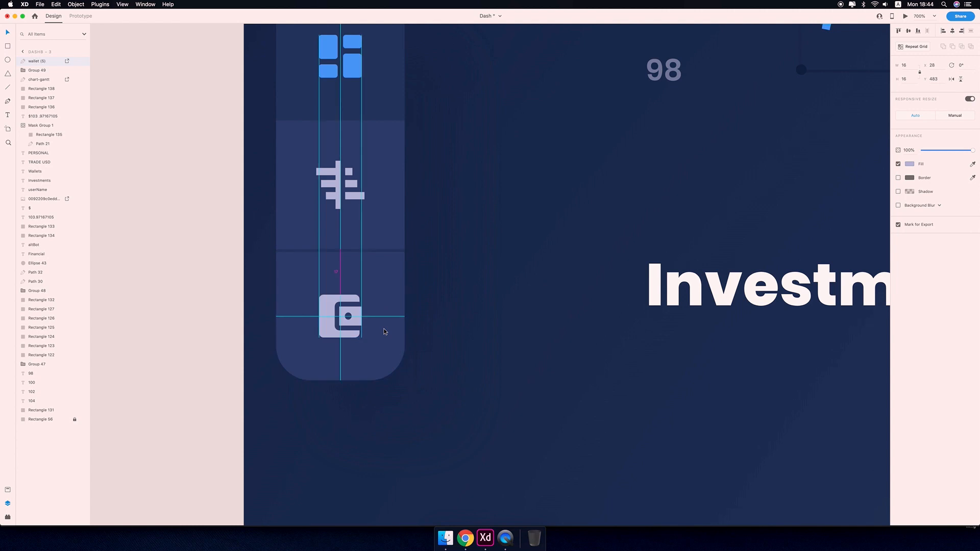
Draw a rectangle over the wallet icon's inner square and remove its border.
scroll(384, 332, "up", 5)
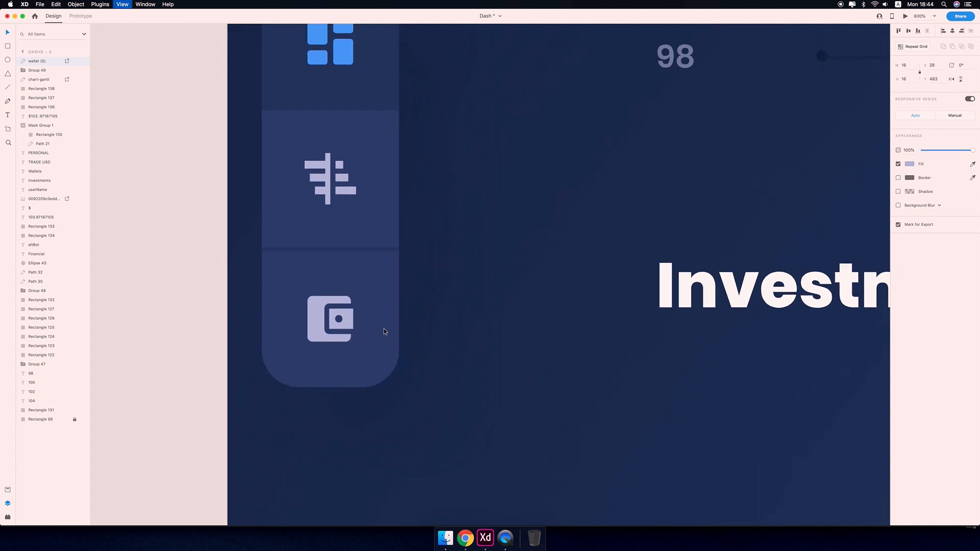
left_click_drag(423, 464, 689, 308)
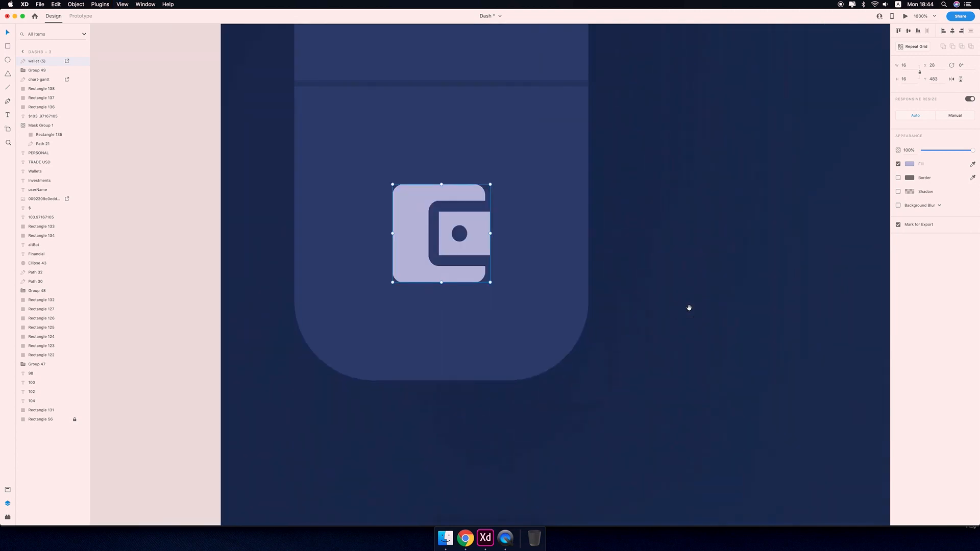
key("super+plus")
key("super+plus")
left_click_drag(531, 301, 626, 435)
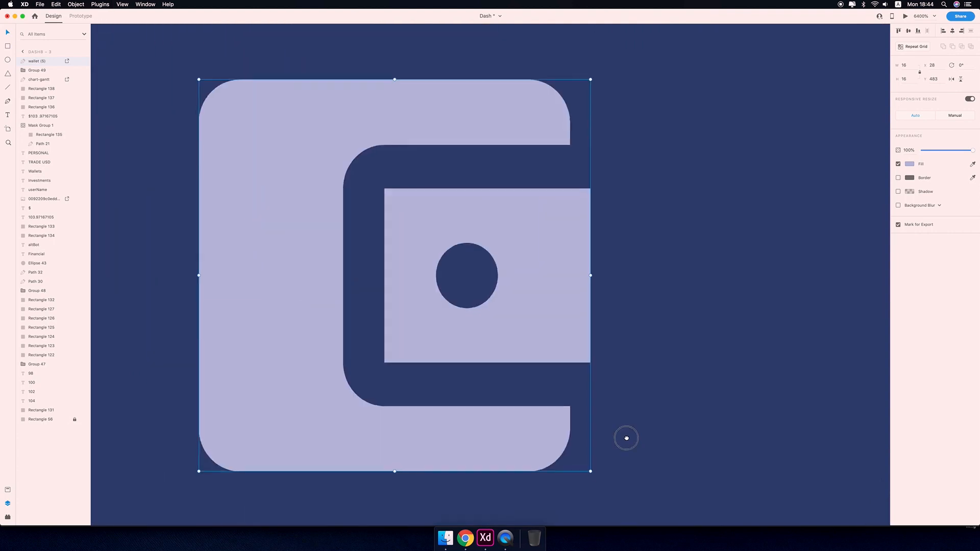
left_click(522, 228)
double_click(542, 265)
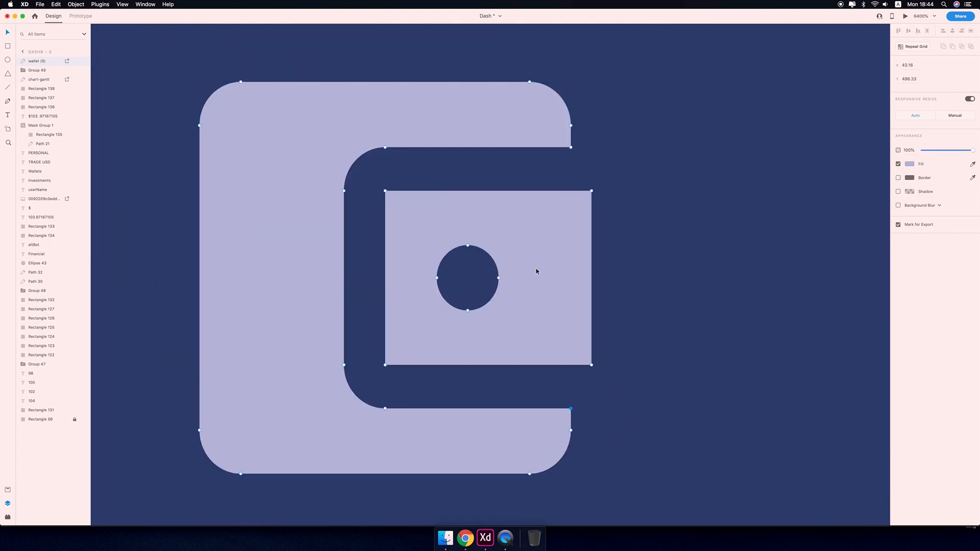
key("r")
left_click_drag(384, 191, 594, 370)
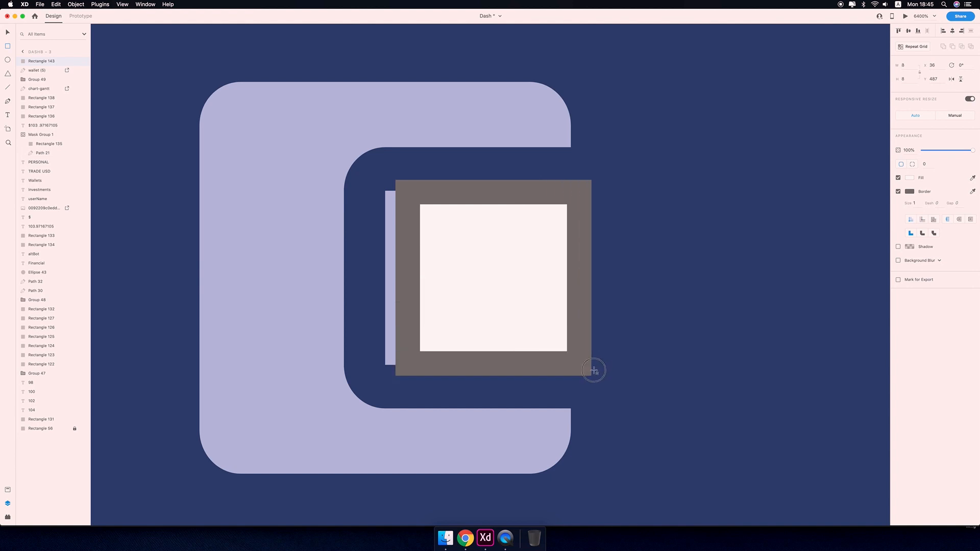
left_click(898, 192)
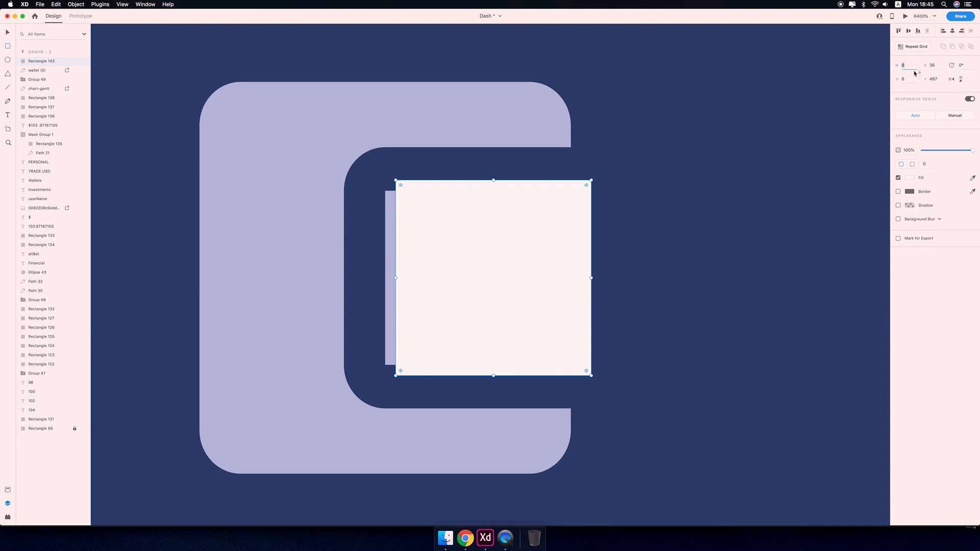
Reduce the new rectangle's height by one pixel.
key("Up")
key("Up")
key("Down")
key("Down")
key("Down")
key("Down")
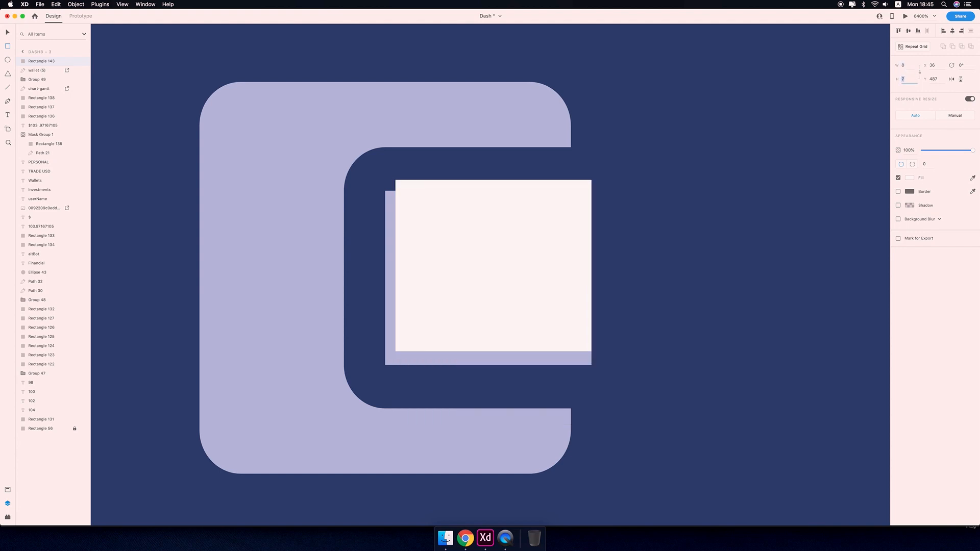
Move the new rectangle one pixel down inside the wallet icon's inner square.
left_click_drag(494, 253, 493, 278)
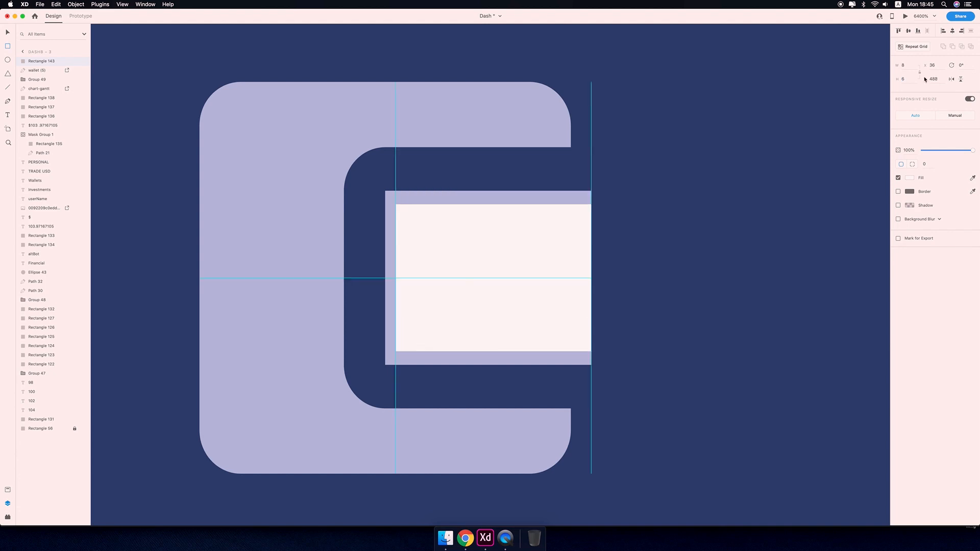
Try deleting corner anchor points of the wallet path, then undo both deletions.
double_click(535, 199)
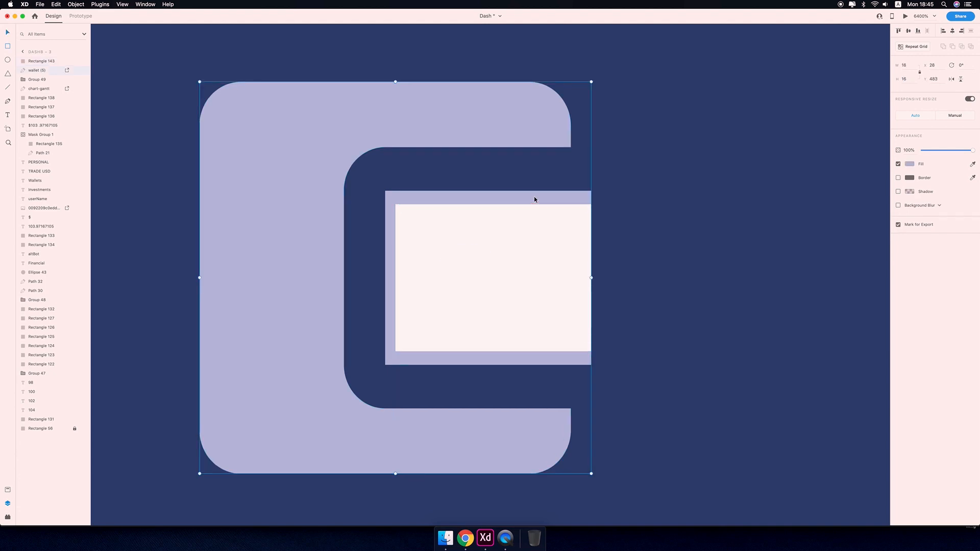
left_click(384, 191)
double_click(389, 195)
left_click(385, 191)
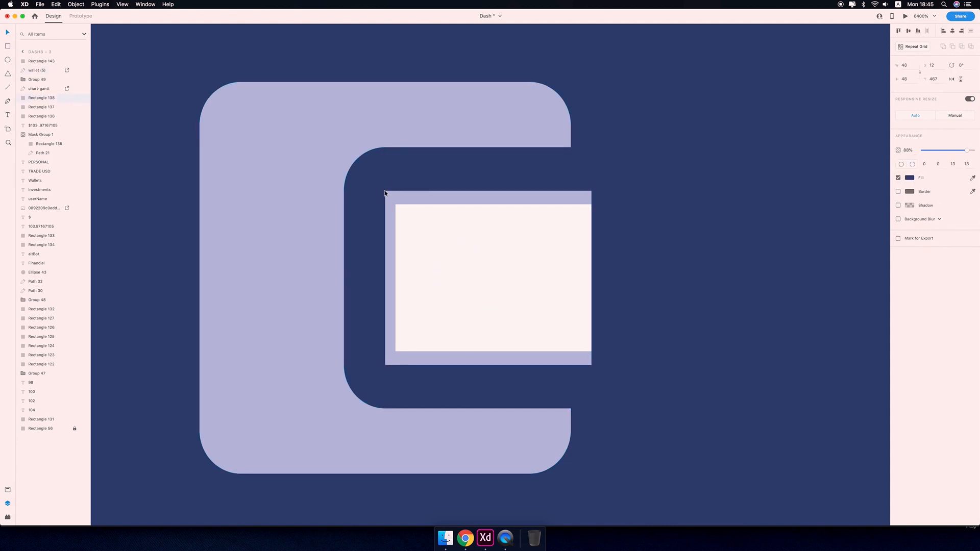
double_click(386, 193)
left_click(385, 191)
key("Delete")
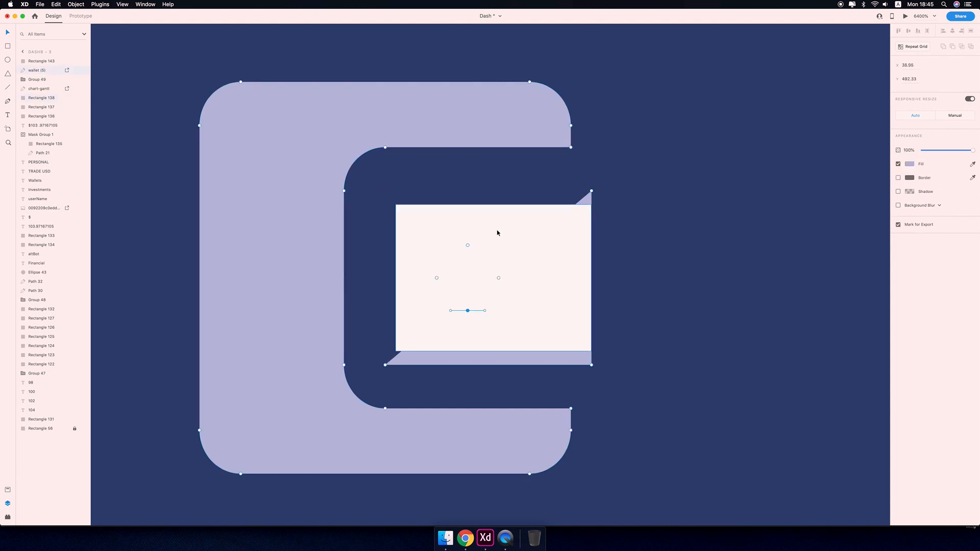
key("Delete")
key("super+z")
key("super+z")
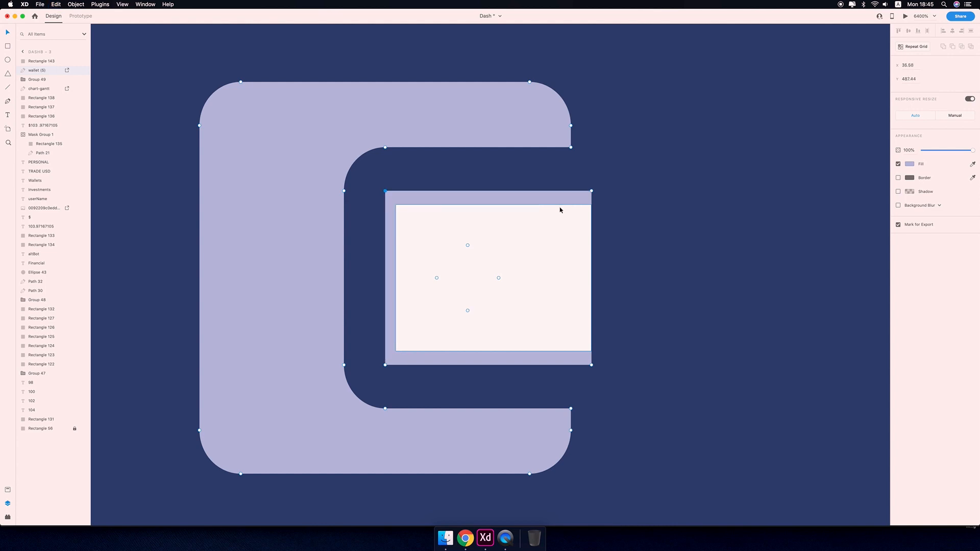
Set the new rectangle's corner radius to 1.
left_click(526, 260)
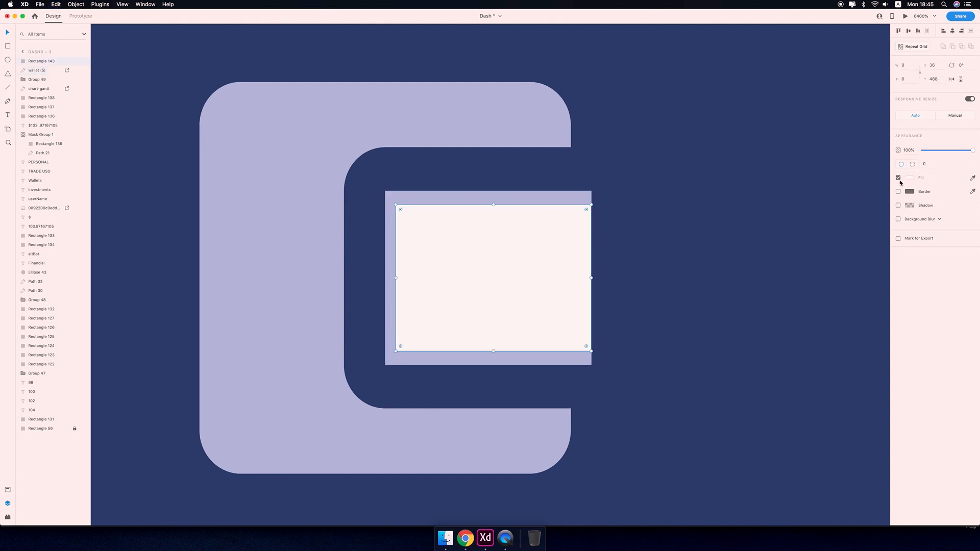
type("3")
key("Return")
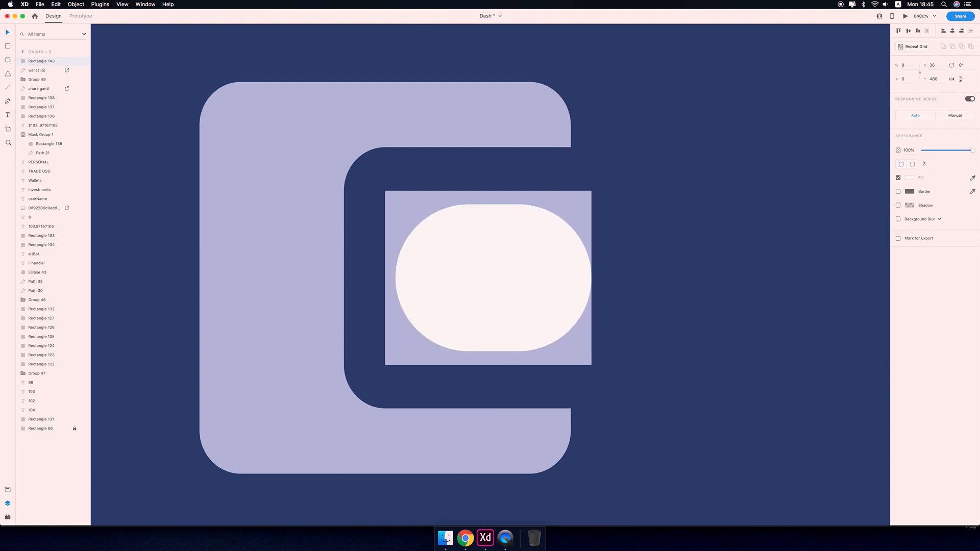
left_click_drag(926, 163, 847, 164)
type("1")
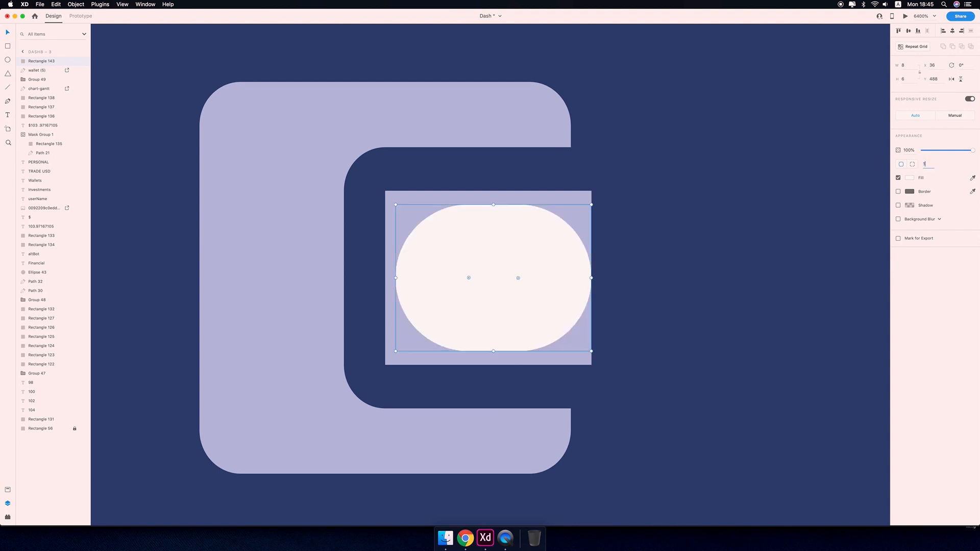
key("Return")
Edit the wallet path and delete the anchor points forming its inner square.
left_click(583, 199)
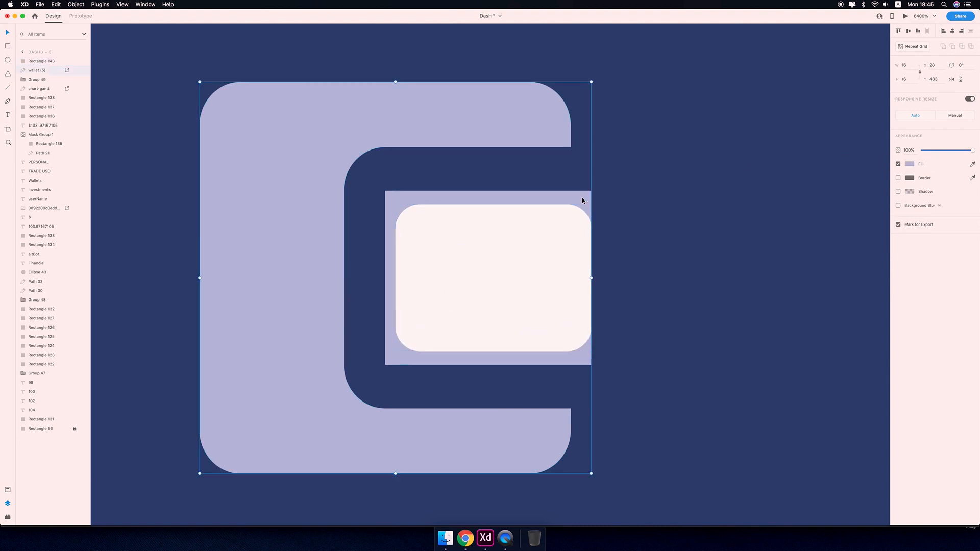
double_click(583, 200)
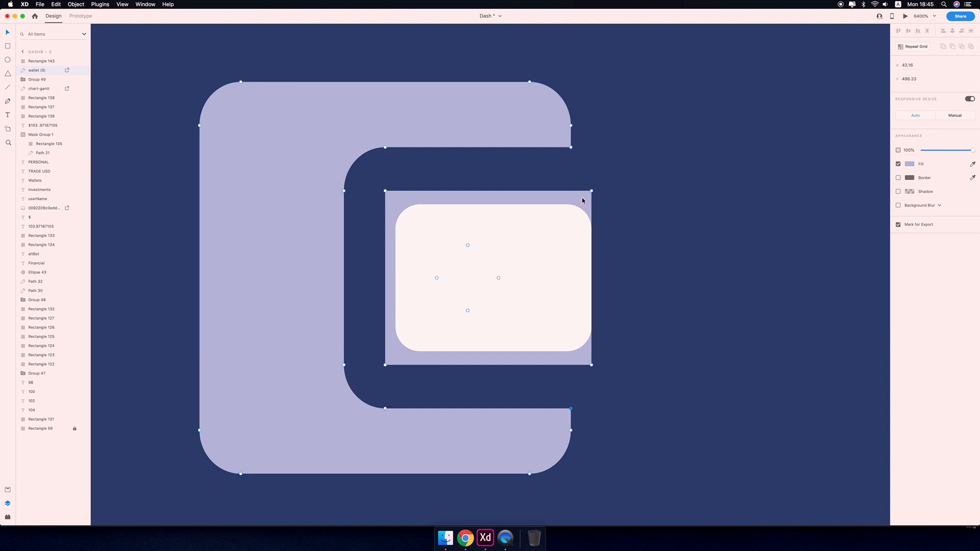
key("Delete")
key("super+z")
key("Delete")
key("Delete")
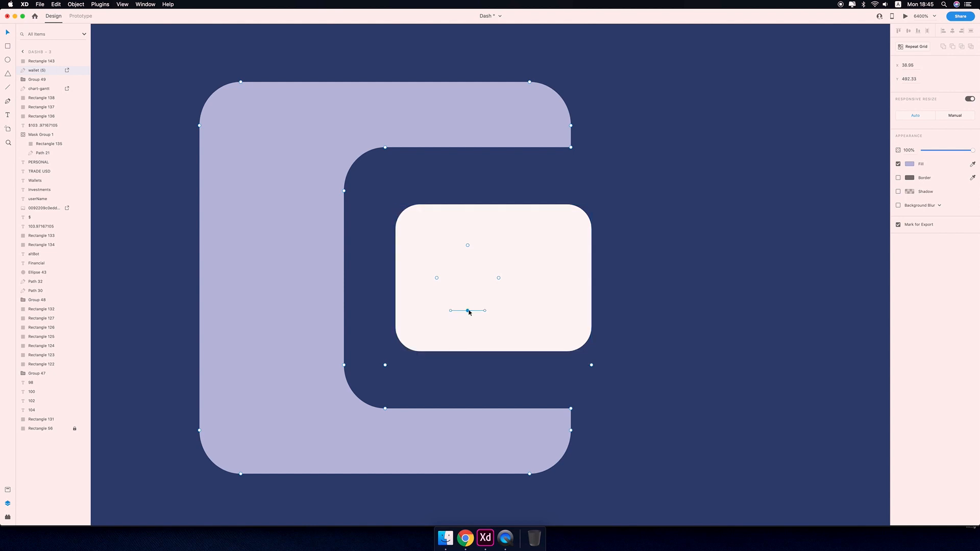
Bring the wallet path to the front and delete its remaining stray anchor points.
key("shift+super+bracketright")
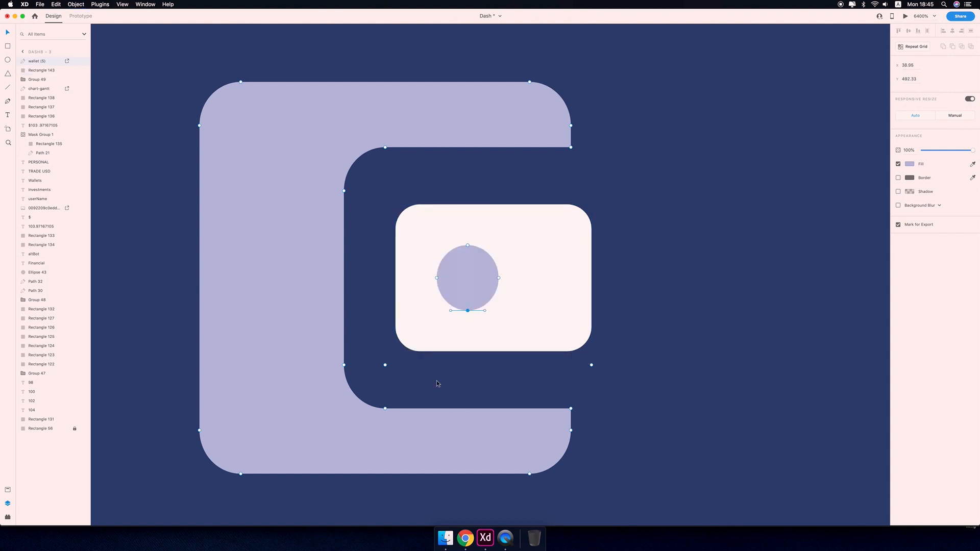
left_click(371, 378)
double_click(468, 304)
key("Escape")
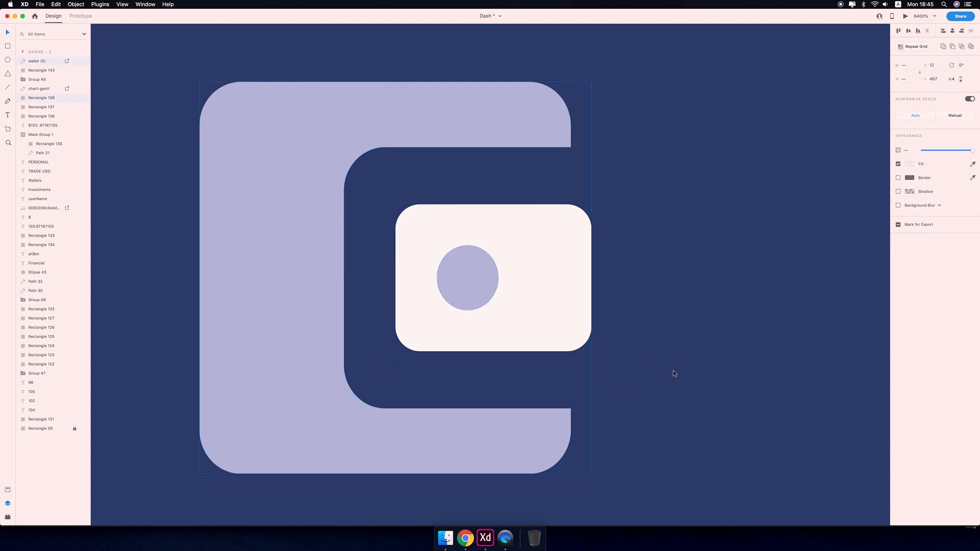
left_click(486, 320)
left_click(461, 404)
double_click(467, 431)
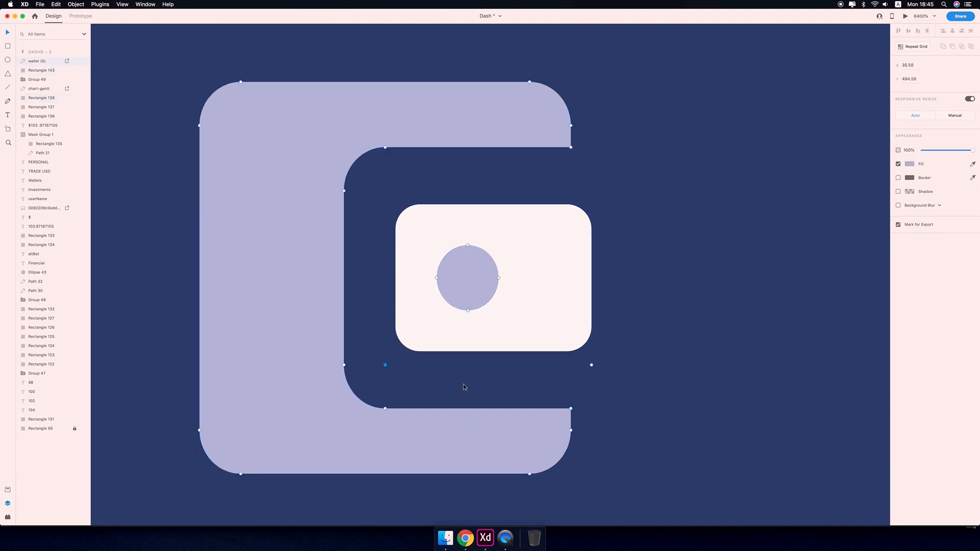
key("Delete")
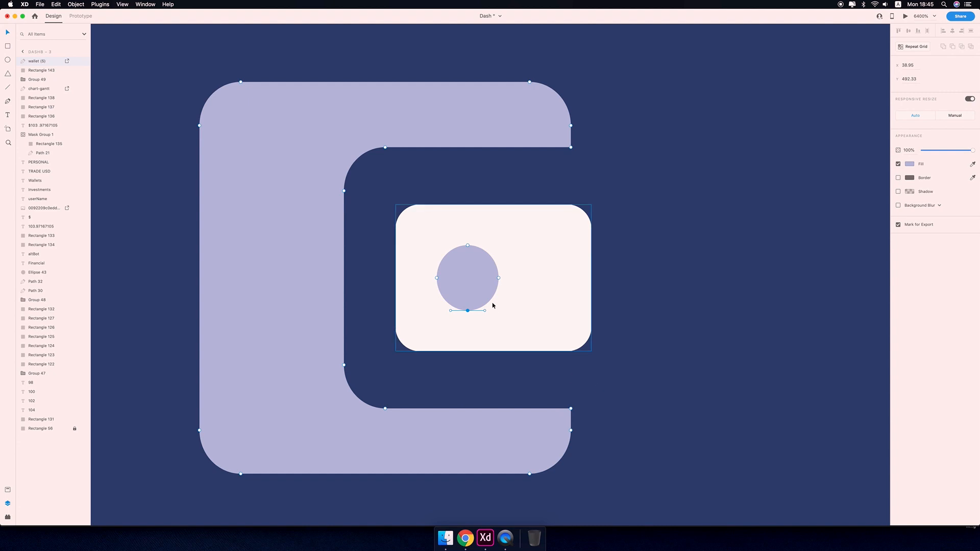
key("Escape")
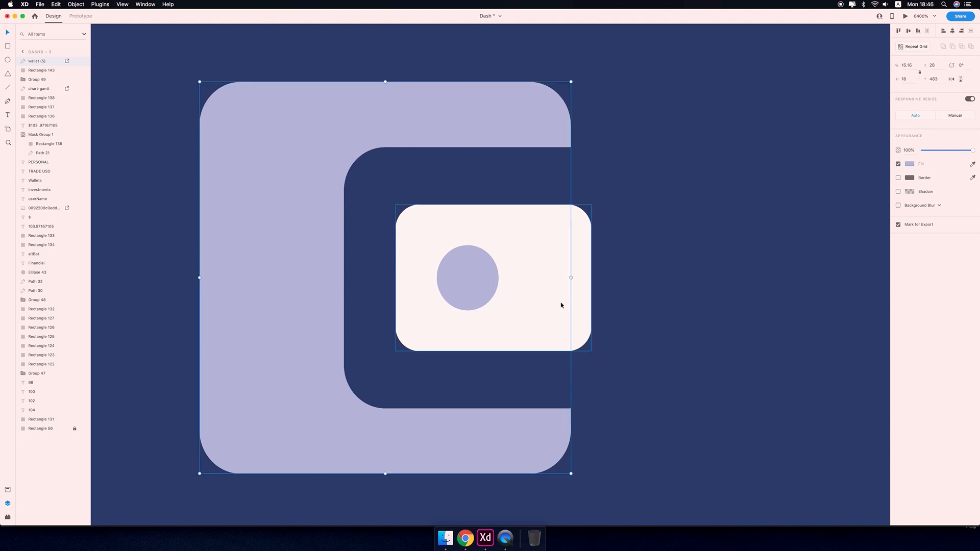
Select the rounded rectangle together with the wallet path and combine them with Add into a union.
left_click(498, 293)
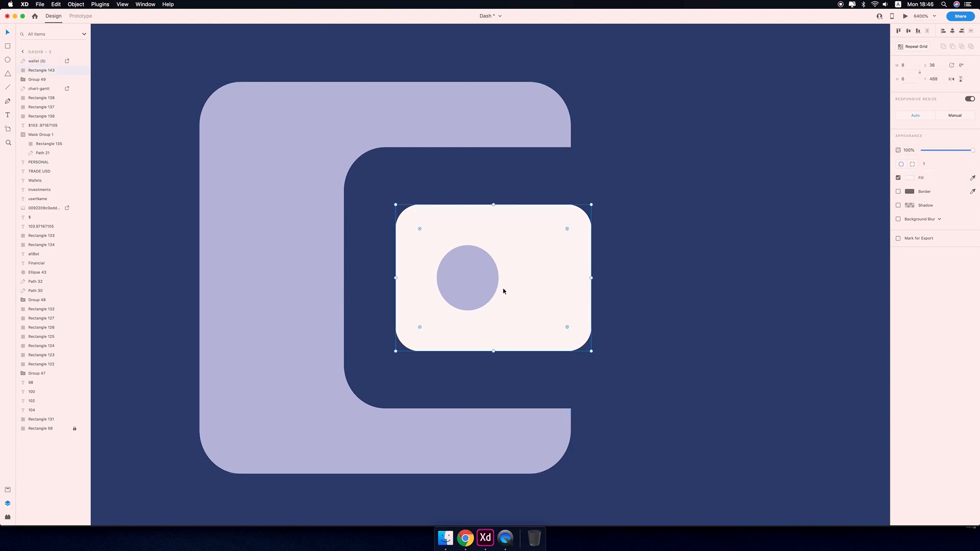
key("super+minus")
key("super+minus")
key("super+minus")
key("super+minus")
key("super+minus")
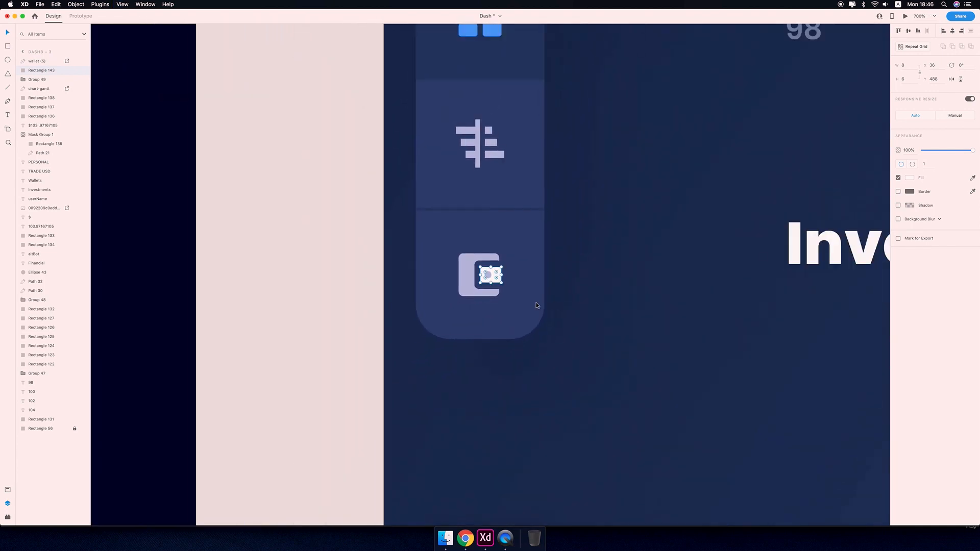
left_click(463, 276)
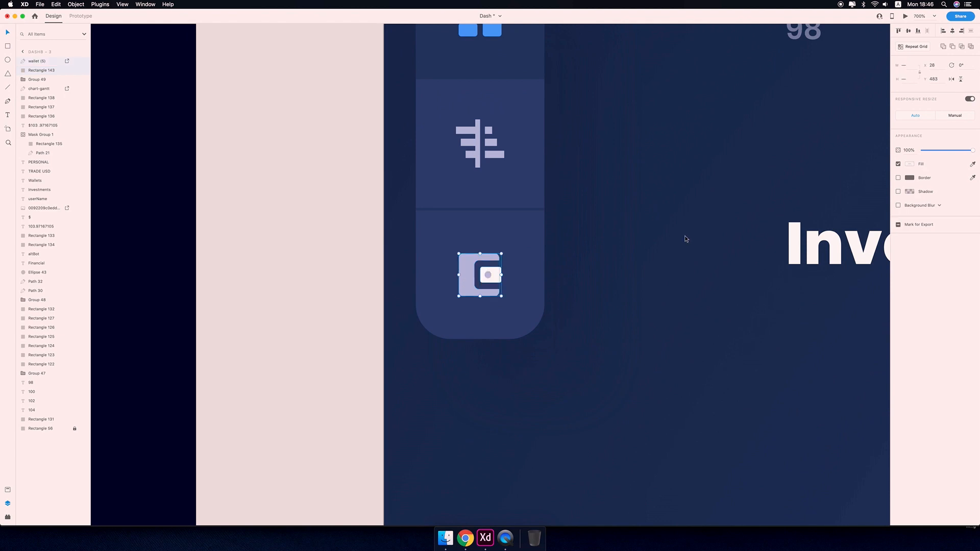
left_click(951, 47)
key("super+z")
left_click(961, 47)
key("super+z")
left_click(944, 47)
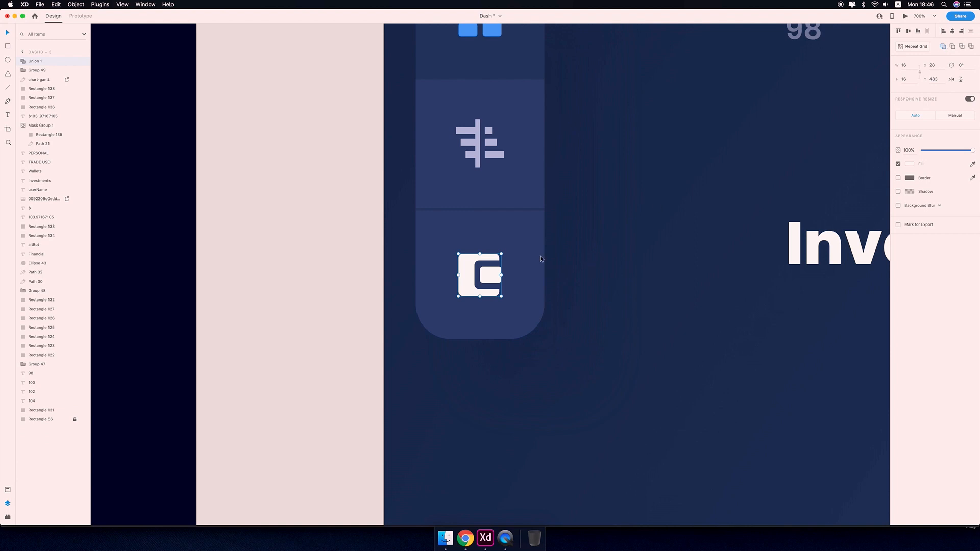
Inside the union, combine the wallet path and rectangle with Exclude so the circle becomes a hole.
double_click(490, 279)
scroll(490, 278, "up", 10)
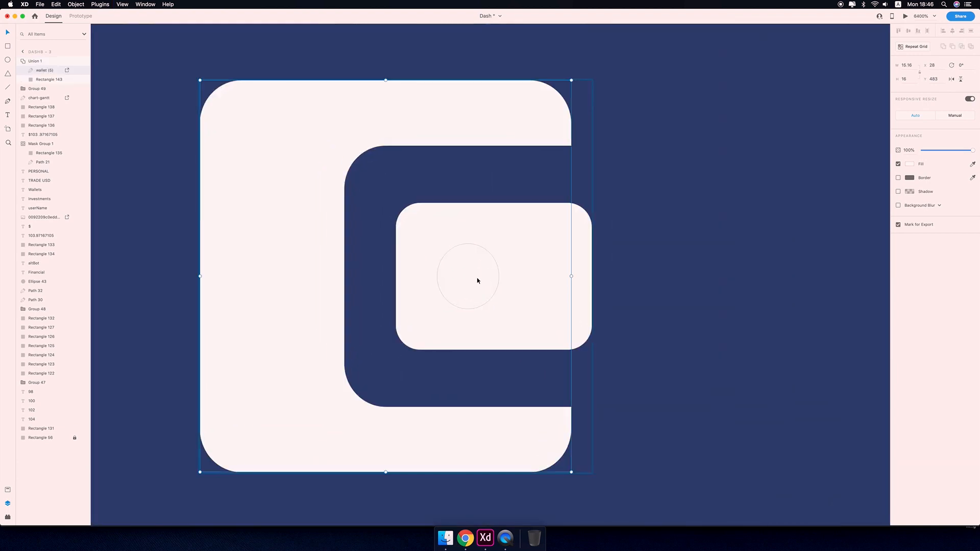
double_click(477, 281)
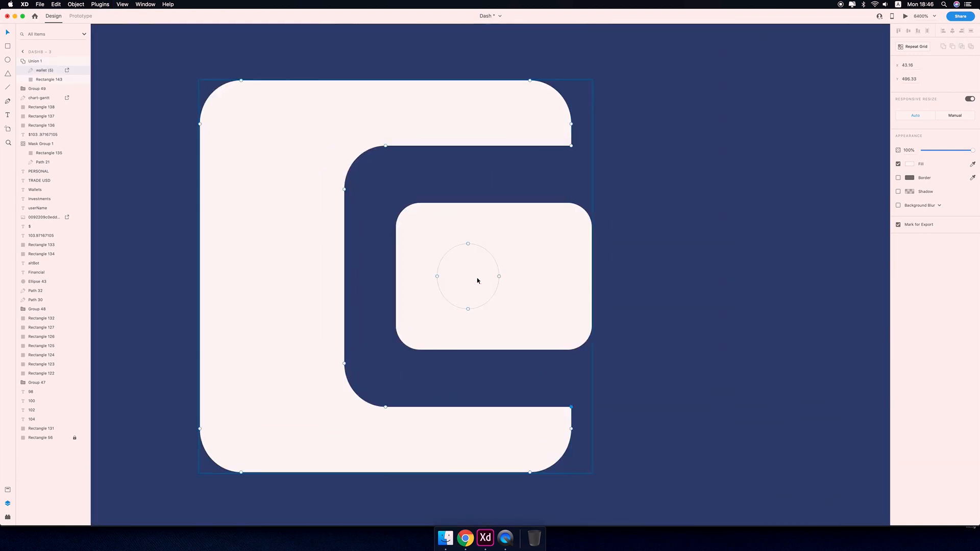
left_click(536, 271, "shift")
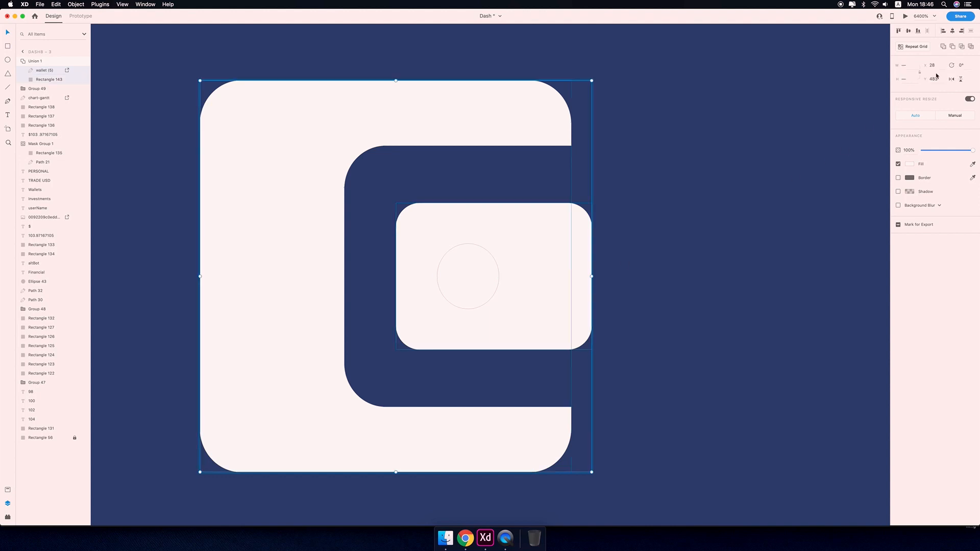
left_click(953, 47)
key("super+z")
left_click(962, 47)
key("super+z")
left_click(971, 47)
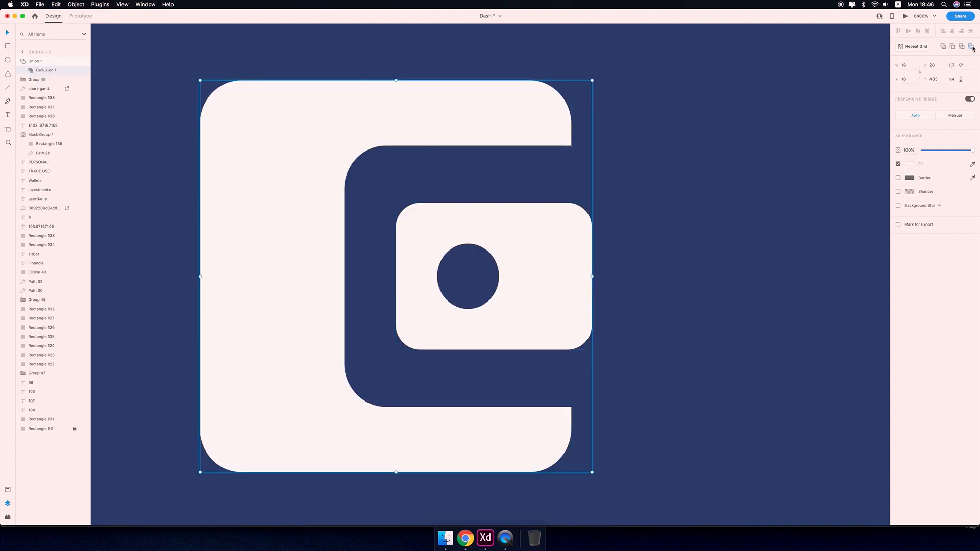
Set the combined wallet icon's fill to the lavender swatch used by the chart icon.
left_click(712, 277)
key("super+0")
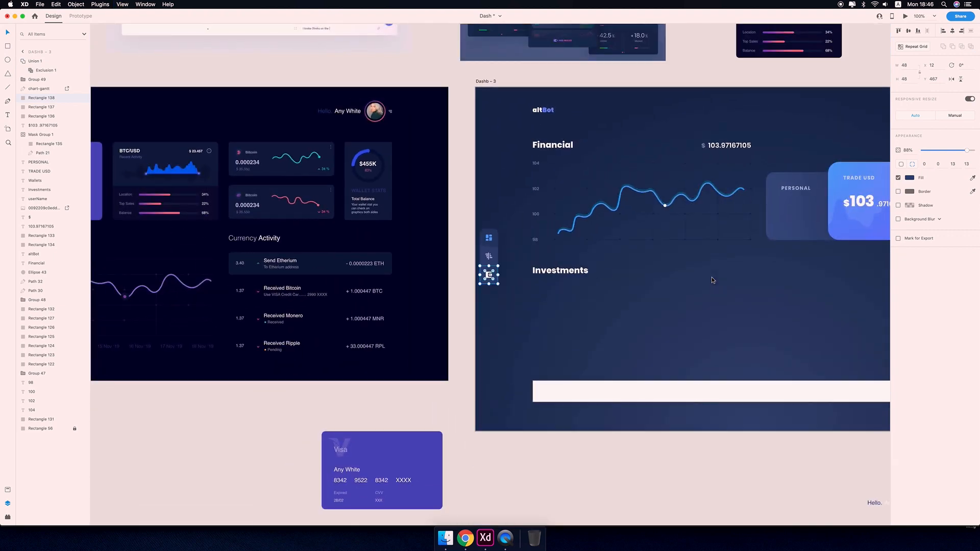
key("super+2")
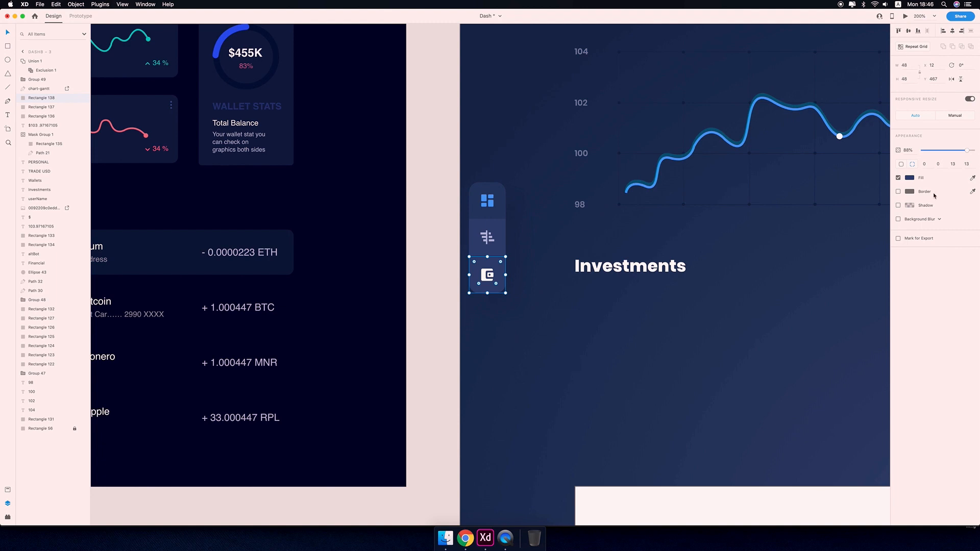
left_click(583, 326)
left_click(486, 275)
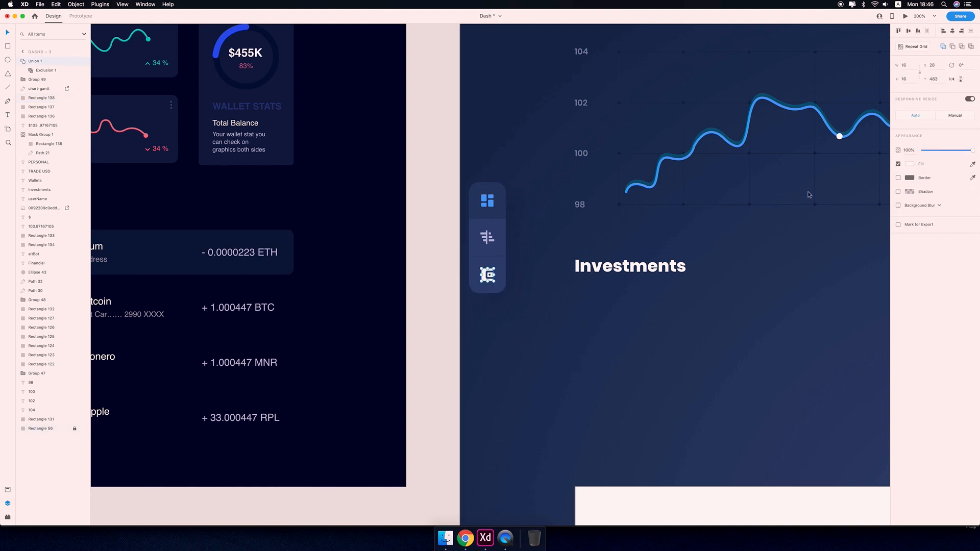
left_click(910, 163)
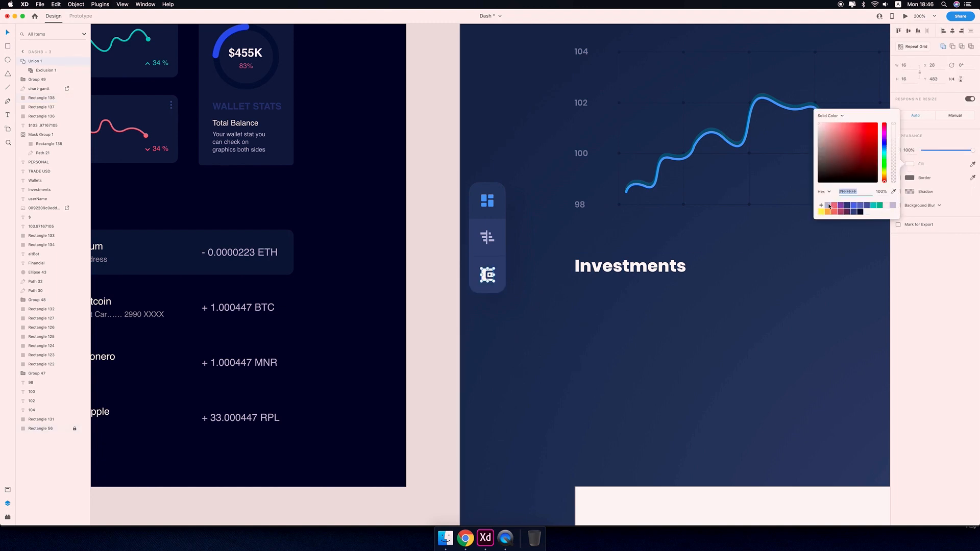
left_click(652, 336)
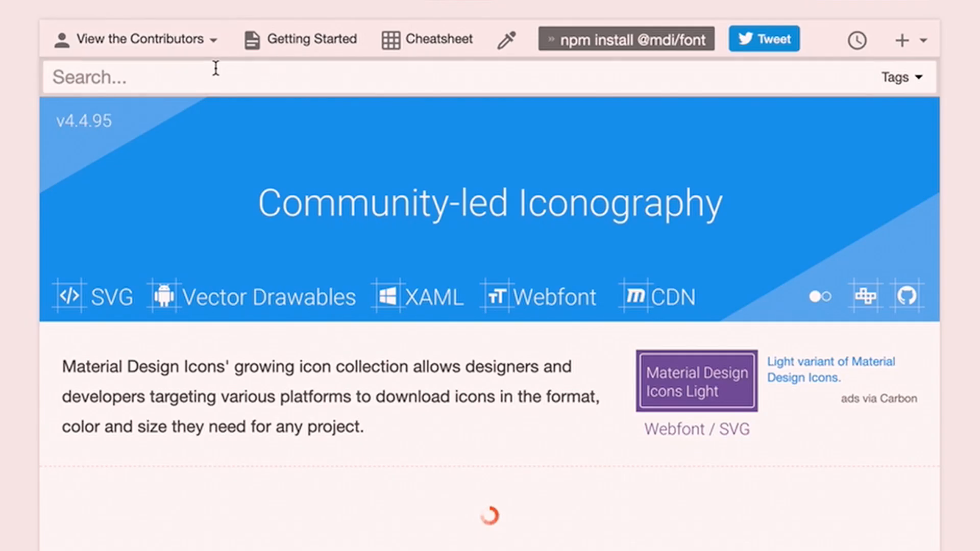
Search the Material Design Icons site for chart.
type("ch")
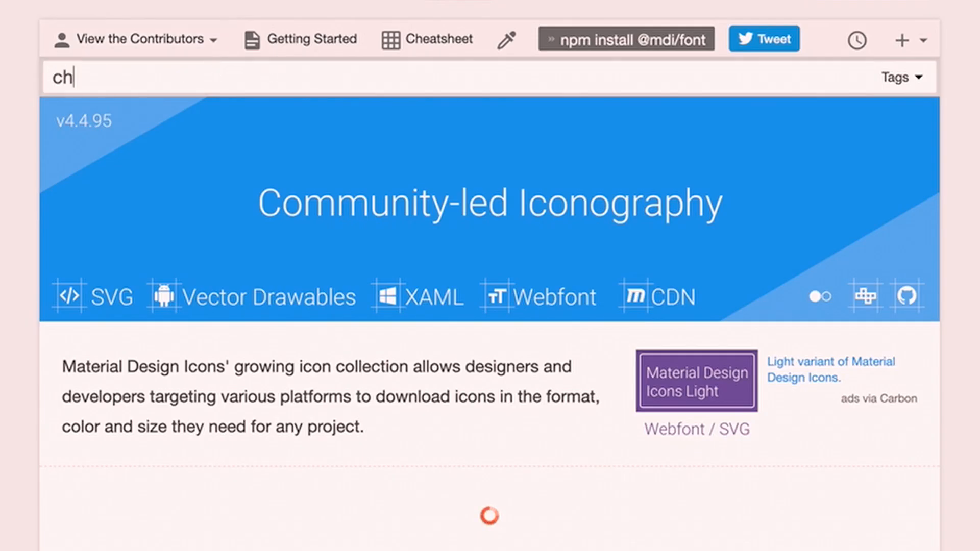
type("at")
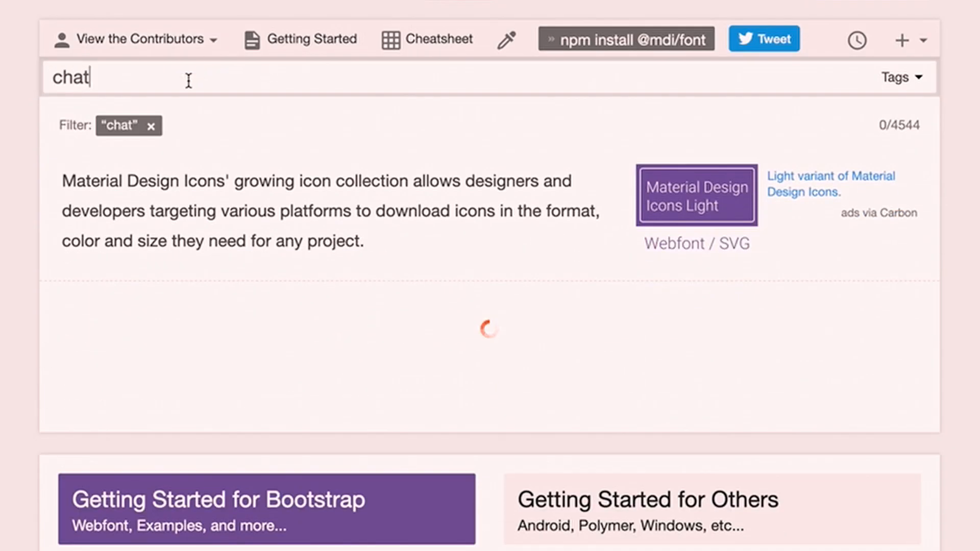
key("Left")
type("r")
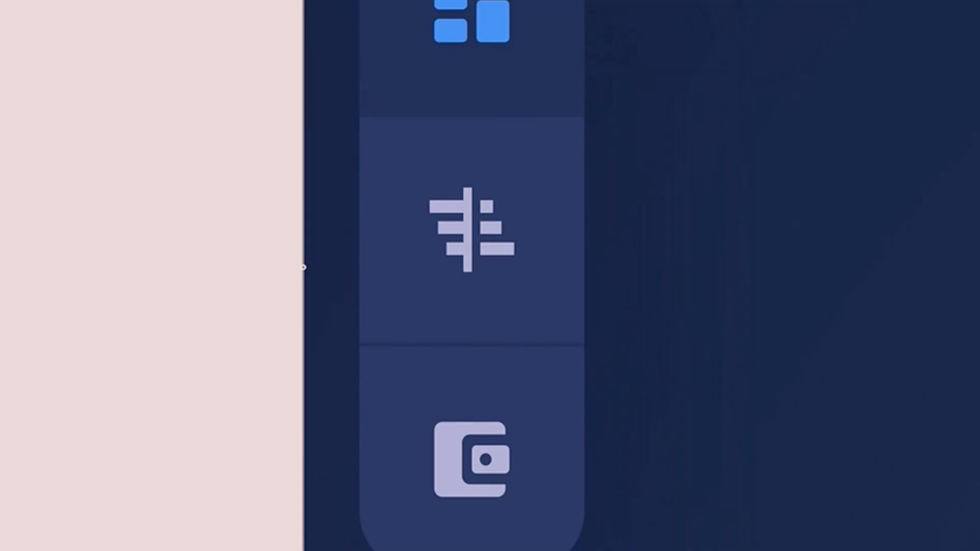
Delete the chart icon from the sidebar.
left_click(467, 215)
key("Delete")
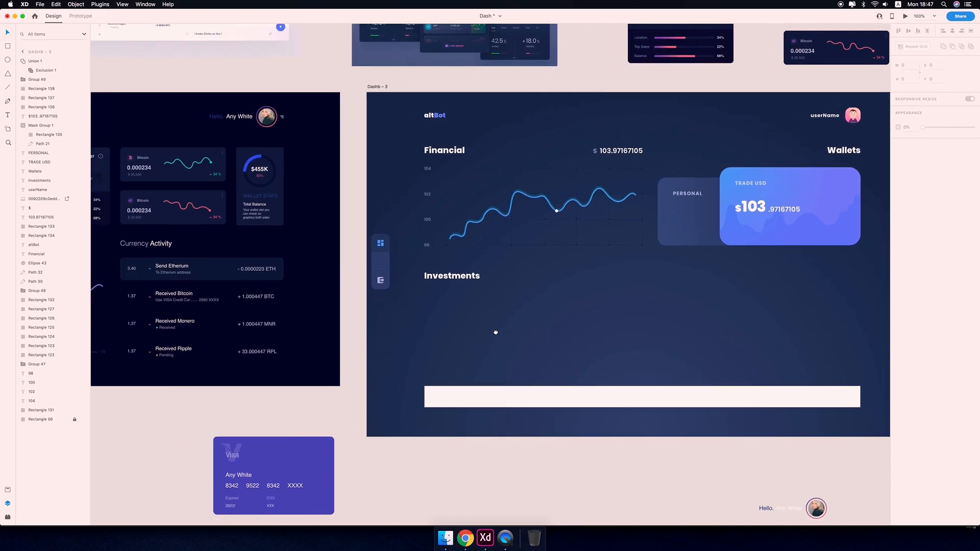
Set the wallet icon's opacity to 70%.
left_click(380, 280)
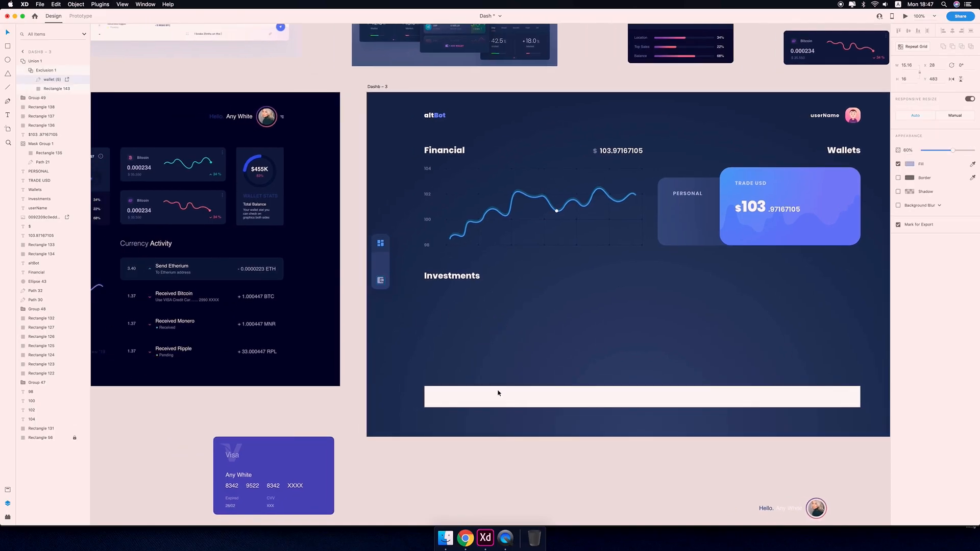
key("7")
left_click(464, 341)
left_click_drag(536, 315, 486, 322)
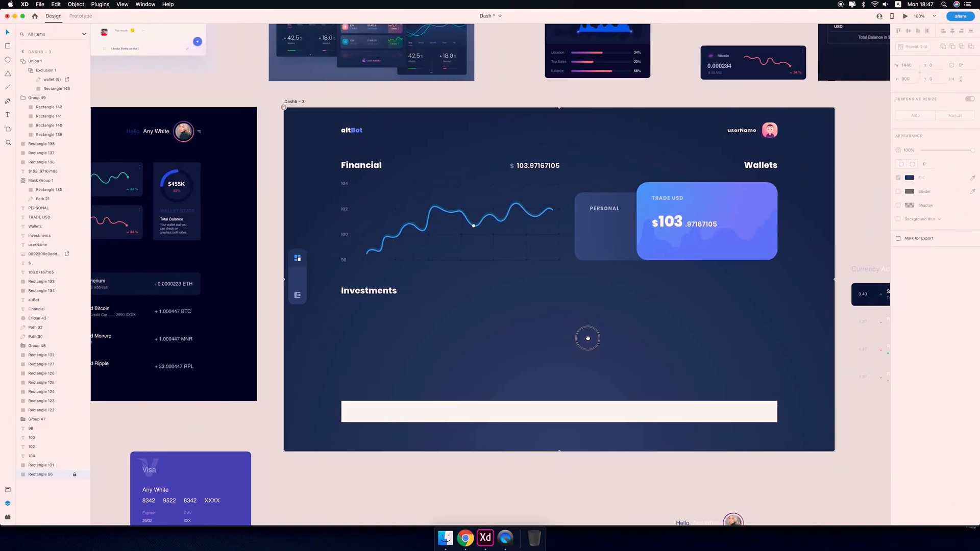
Inspect the fill colour of the dashboard icon in the sidebar.
left_click(296, 260)
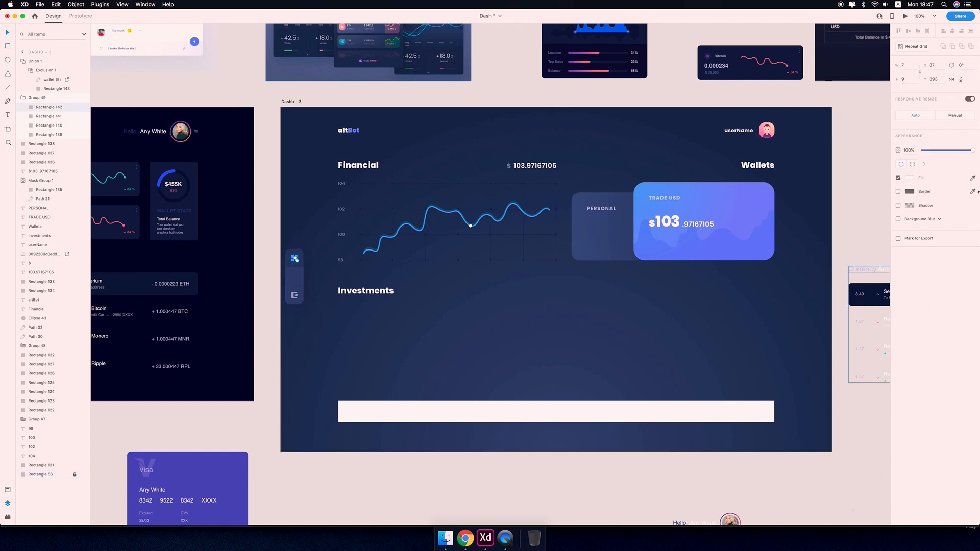
left_click(909, 193)
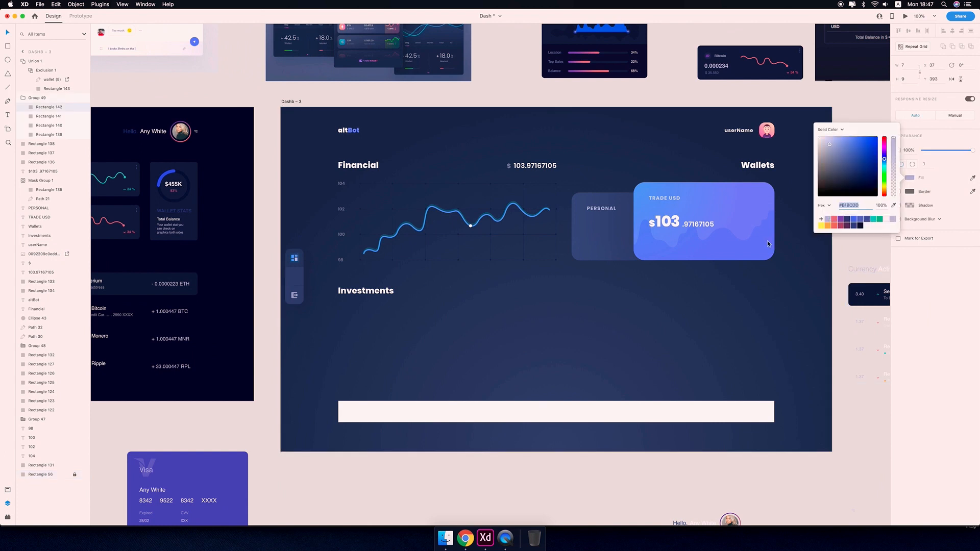
left_click(503, 329)
left_click_drag(551, 326, 585, 335)
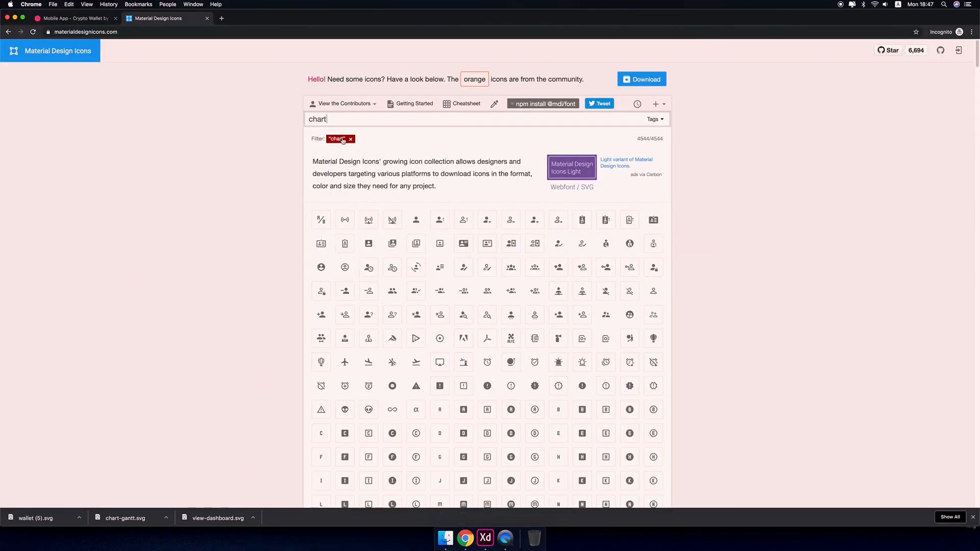
Search the Material Design Icons site for chart and download the chart-pie icon as an SVG.
left_click(350, 139)
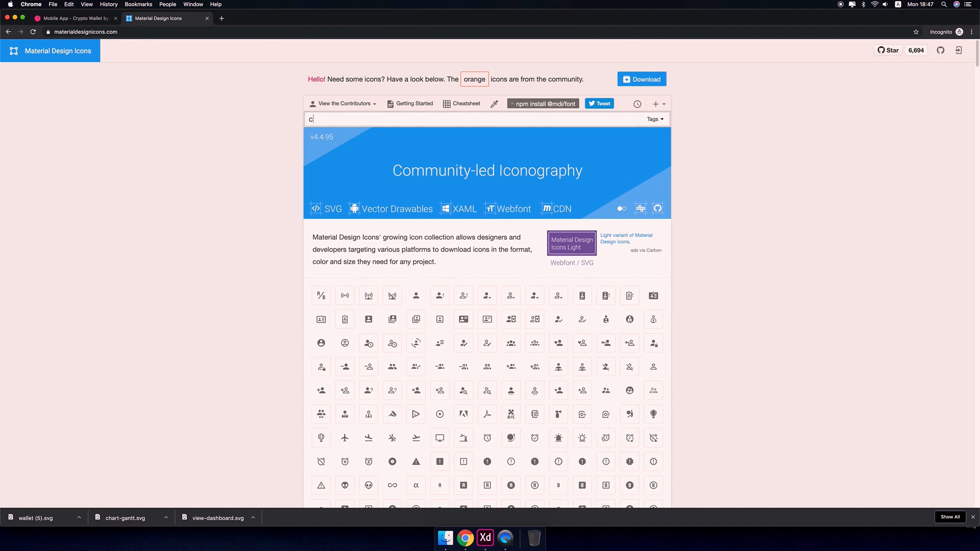
type("chart")
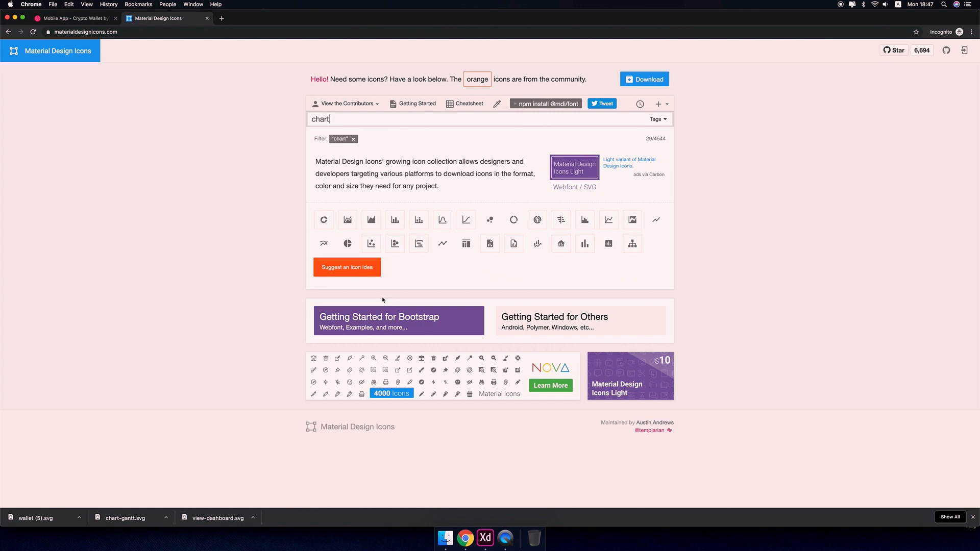
left_click(349, 244)
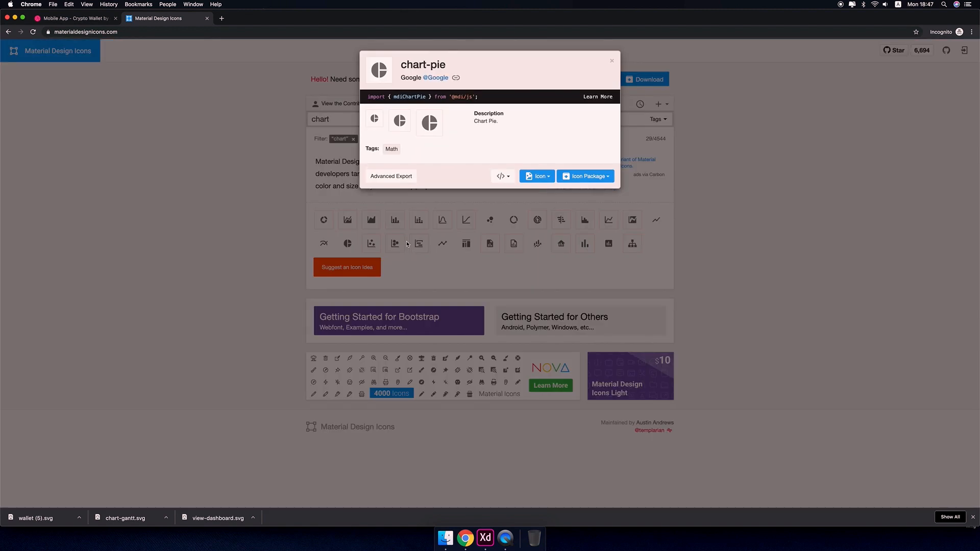
left_click(500, 176)
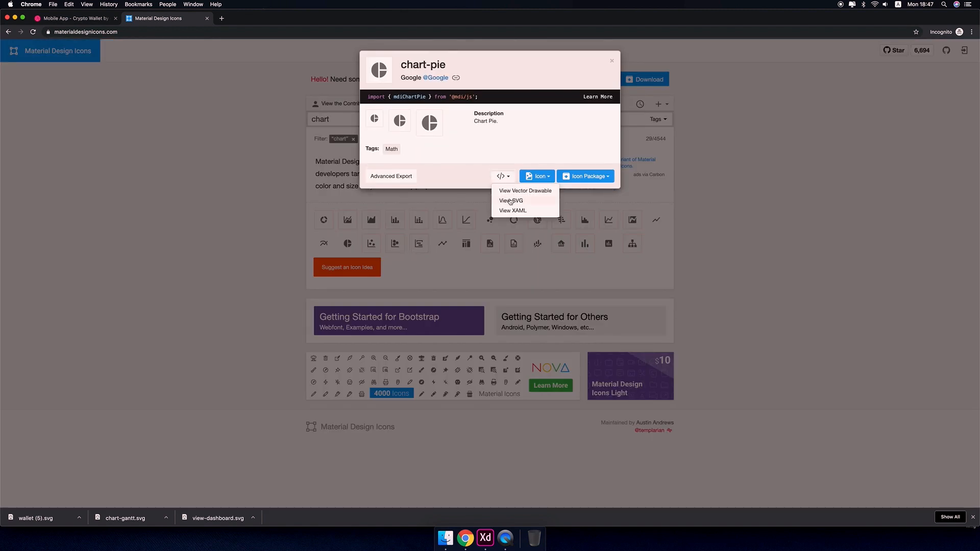
left_click(508, 202)
left_click(346, 193)
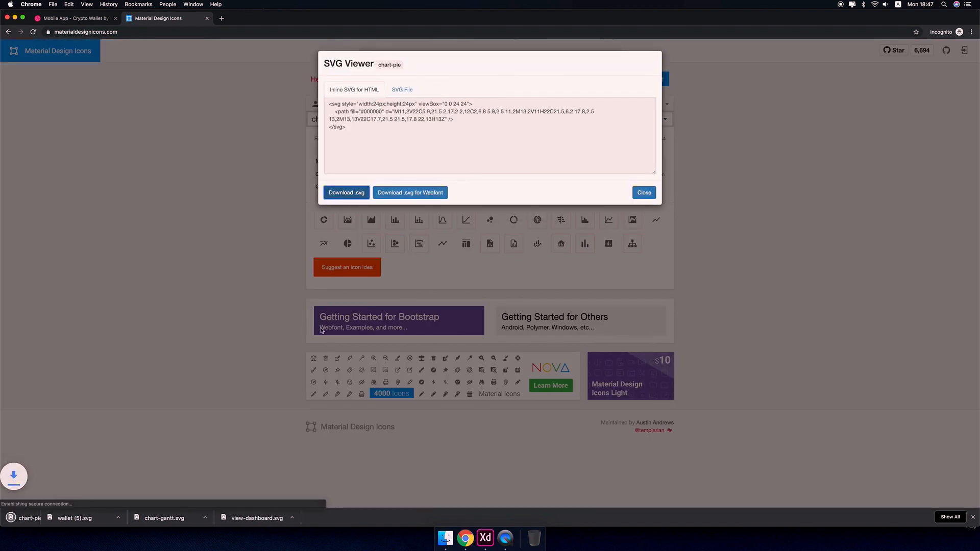
Import the chart-pie SVG into the design and fill it with the dashboard icon's colour using the eyedropper.
left_click(79, 519)
left_click(104, 504)
left_click_drag(617, 165, 369, 345)
key("Delete")
key("super+Tab")
key("super+equal")
key("super+equal")
key("super+equal")
left_click(973, 163)
left_click(532, 226)
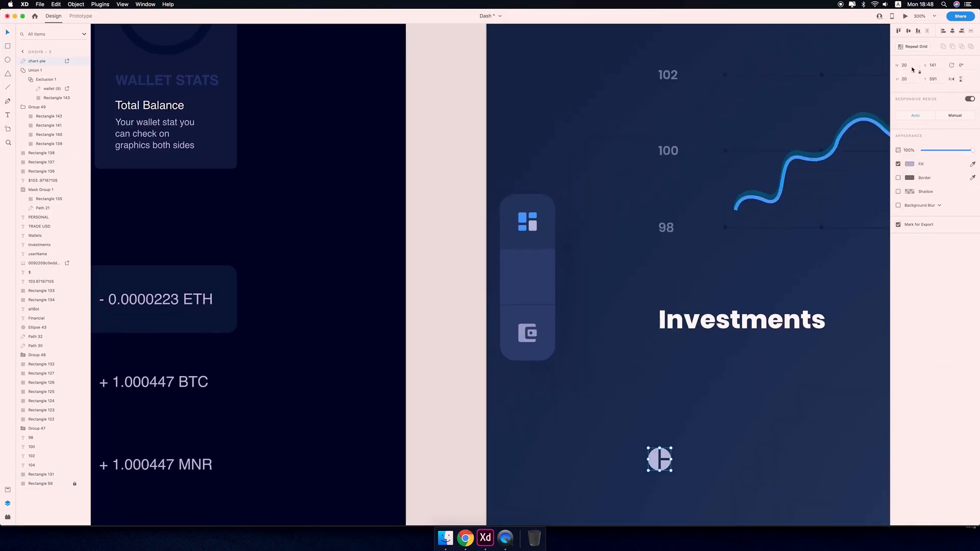
Place the chart-pie icon in the sidebar's middle slot between the dashboard and wallet icons.
left_click_drag(659, 461, 528, 276)
key("super+equal")
key("super+equal")
key("super+equal")
left_click_drag(734, 223, 758, 277)
key("super+minus")
key("super+minus")
key("super+minus")
key("super+minus")
key("super+minus")
key("super+minus")
scroll(764, 292, "right", 3)
left_click(396, 352)
key("super+z")
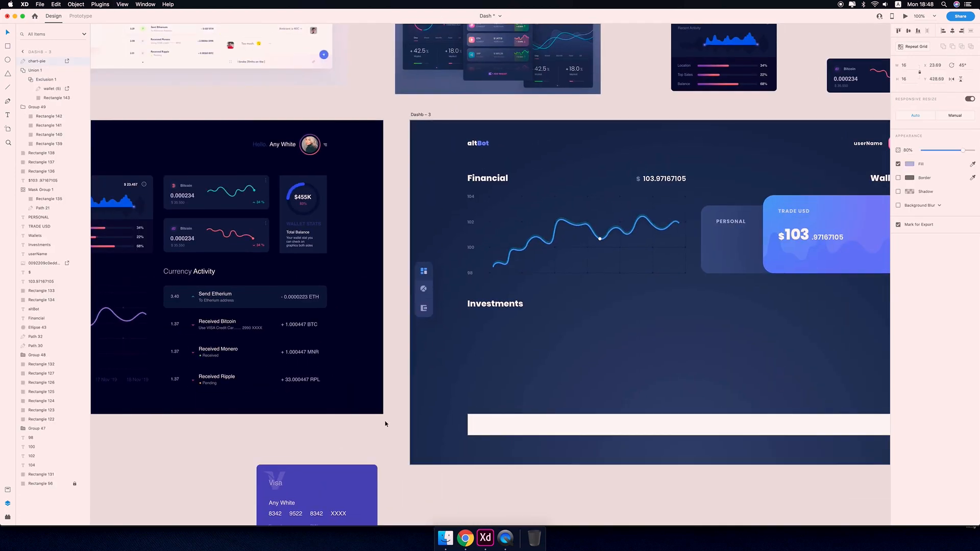
Duplicate the Financial chart's line in place and send the copy back three levels.
left_click(385, 422)
scroll(449, 361, "right", 5)
left_click(457, 215)
key("super+equal")
key("super+equal")
key("super+equal")
key("super+c")
key("super+v")
key("super+bracketleft")
key("super+bracketleft")
key("super+bracketleft")
key("super+bracketleft")
key("super+bracketleft")
key("super+bracketleft")
key("super+bracketleft")
key("super+bracketleft")
key("super+bracketleft")
key("super+bracketleft")
key("super+bracketleft")
key("super+bracketleft")
key("super+bracketleft")
key("super+bracketleft")
key("super+bracketleft")
key("super+bracketleft")
key("super+bracketleft")
key("super+bracketleft")
key("super+bracketleft")
key("super+bracketleft")
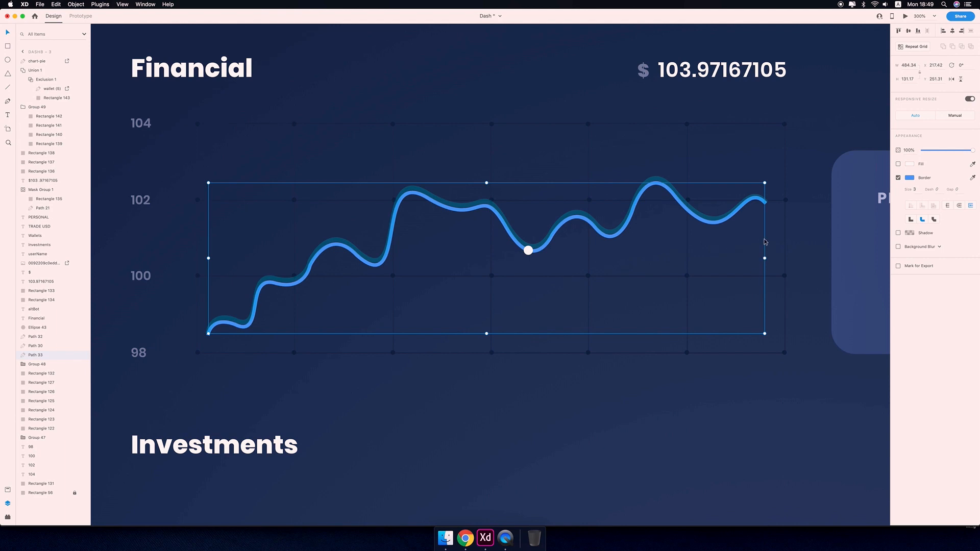
Try to extend the chart's glow line with the Pen tool into a closed area along the baseline and fill it.
key("p")
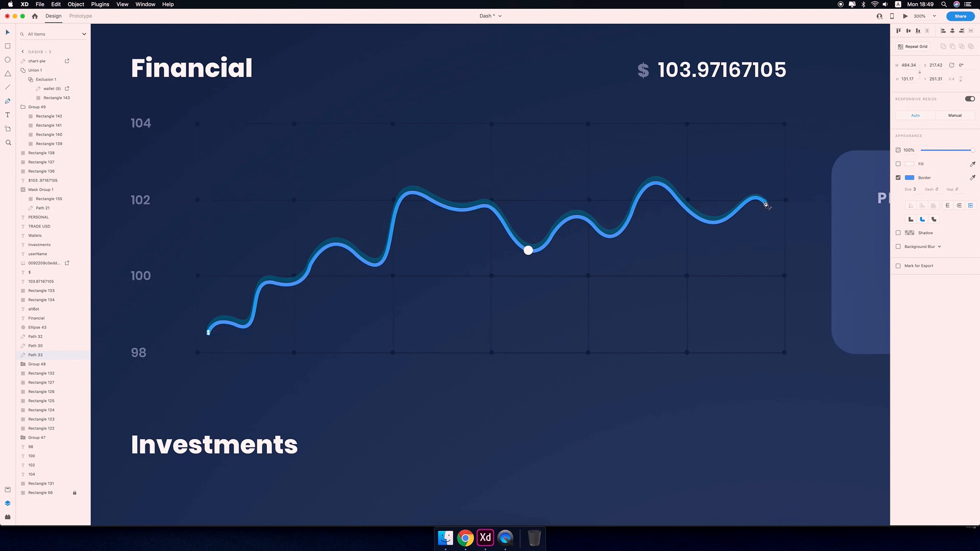
left_click(765, 202)
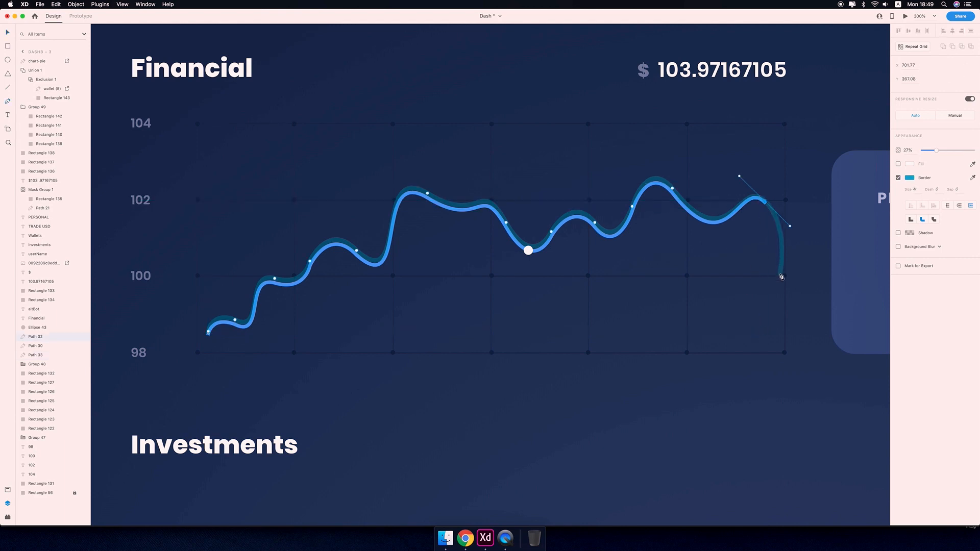
left_click(786, 355)
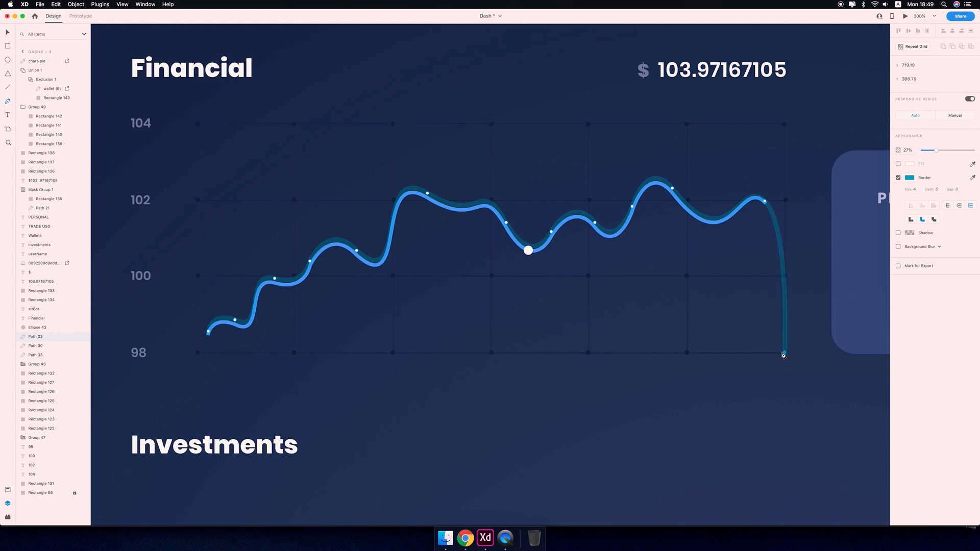
left_click(198, 354)
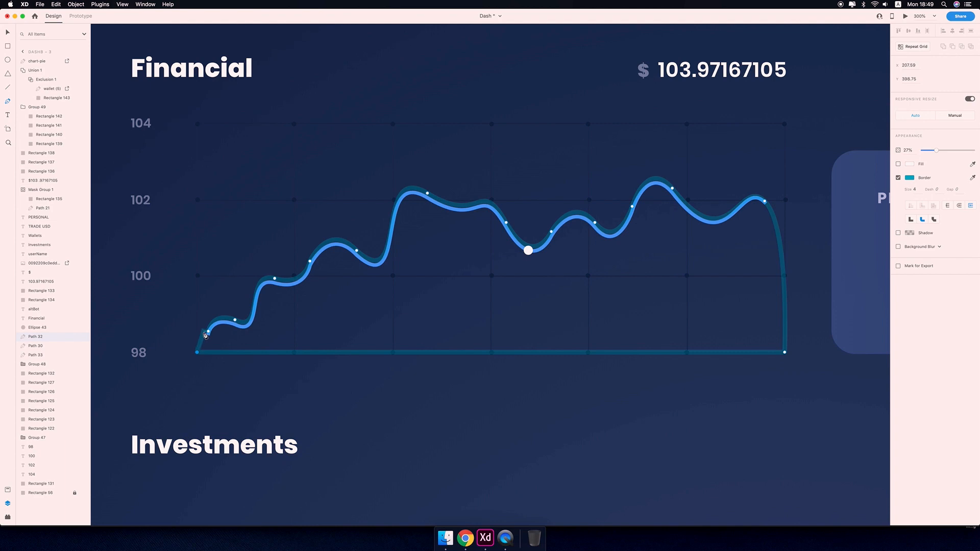
left_click_drag(197, 352, 208, 352)
left_click(208, 332)
left_click(899, 178)
left_click(899, 164)
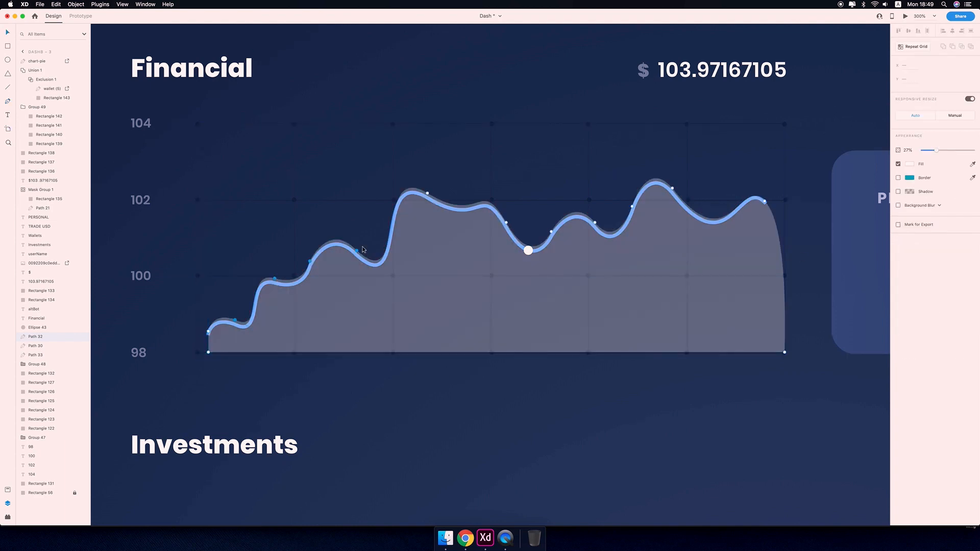
Undo the filled area and path extension on the chart's glow line.
left_click_drag(65, 337, 66, 359)
left_click(30, 337)
left_click(29, 356)
double_click(223, 338)
mouse_move(225, 165)
left_mouse_down()
mouse_move(441, 344)
mouse_move(726, 331)
left_mouse_up()
key("Down")
key("Down")
key("Down")
left_click(96, 443)
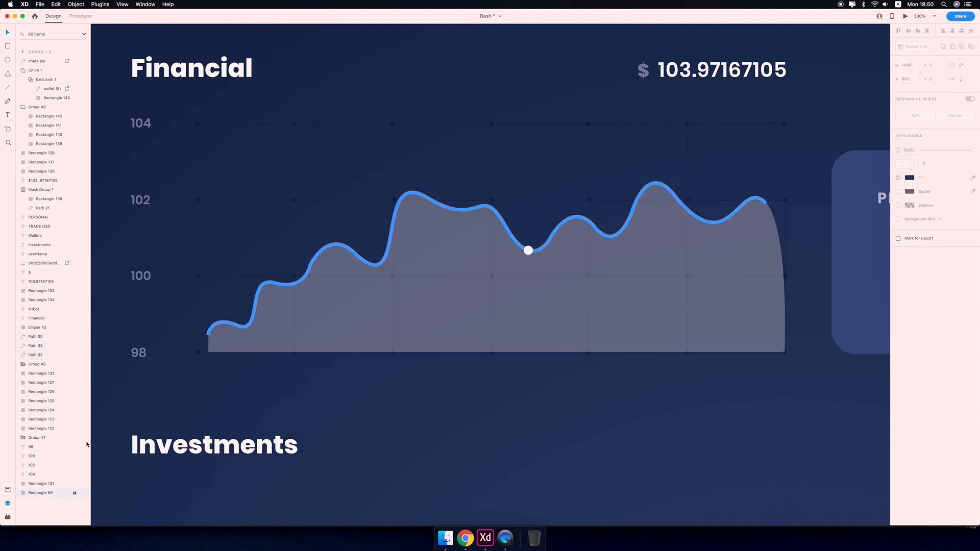
left_click(490, 304)
key("super+z")
key("super+z")
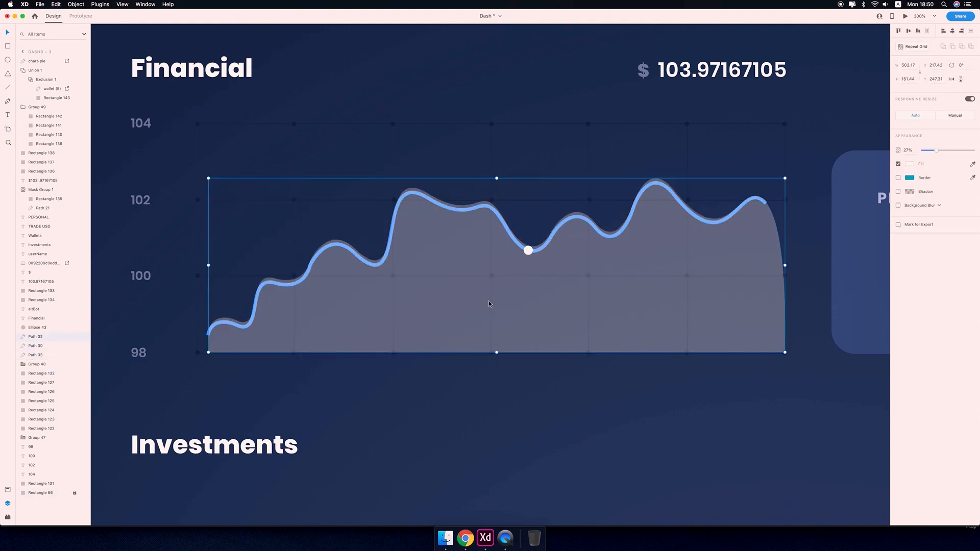
left_click(82, 337)
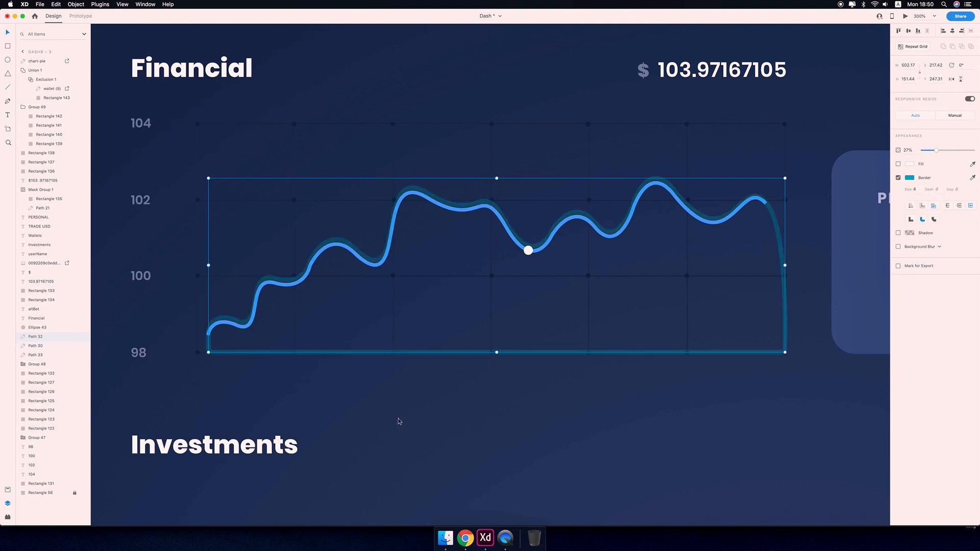
key("super+z")
Select the duplicated chart line and switch it from a border to a white fill.
left_click(309, 263)
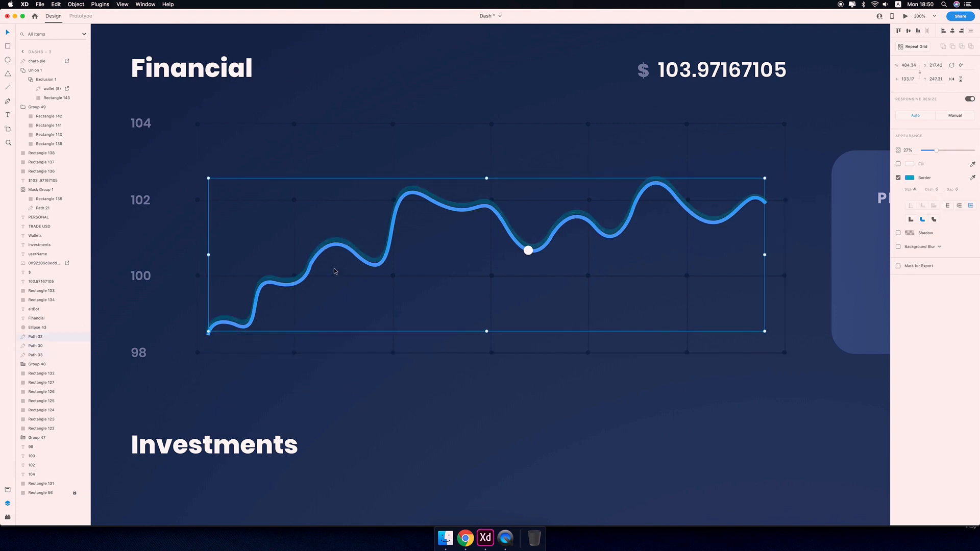
key("shift+Up")
key("shift+Down")
left_click(368, 264)
key("shift+Down")
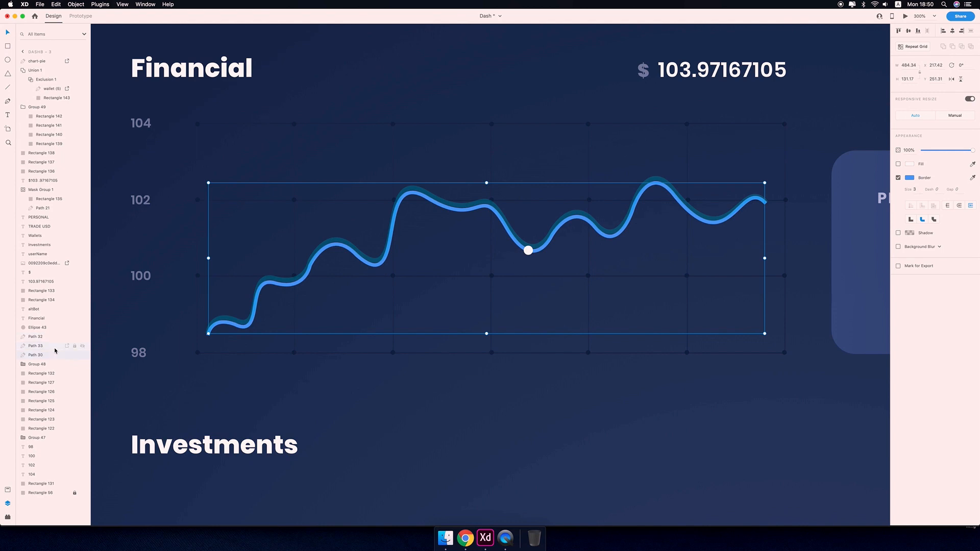
left_click(899, 178)
left_click(899, 163)
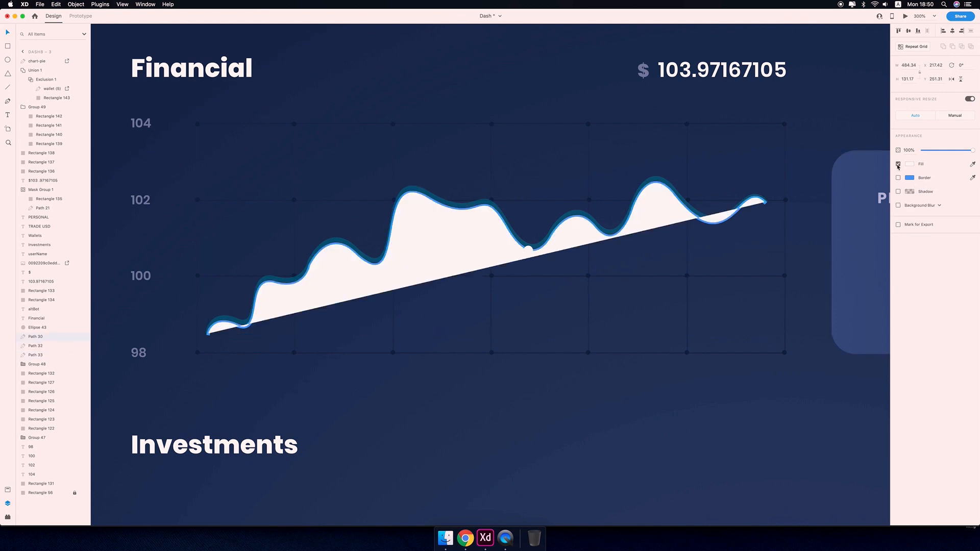
Close the duplicated line into an area by adding points down to the baseline at both ends, then send it backward twice.
key("Return")
left_click(765, 202)
left_click(785, 354)
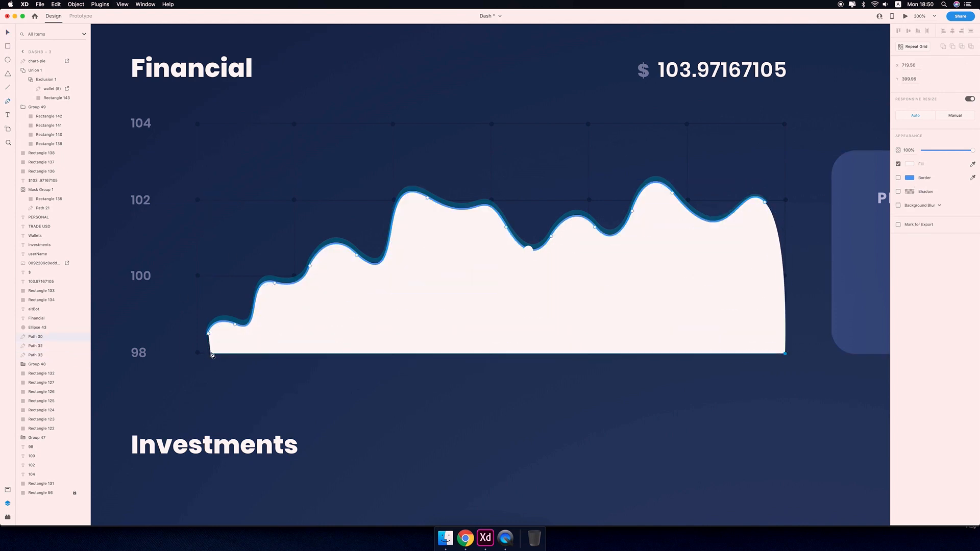
left_click(208, 353)
left_click(208, 333)
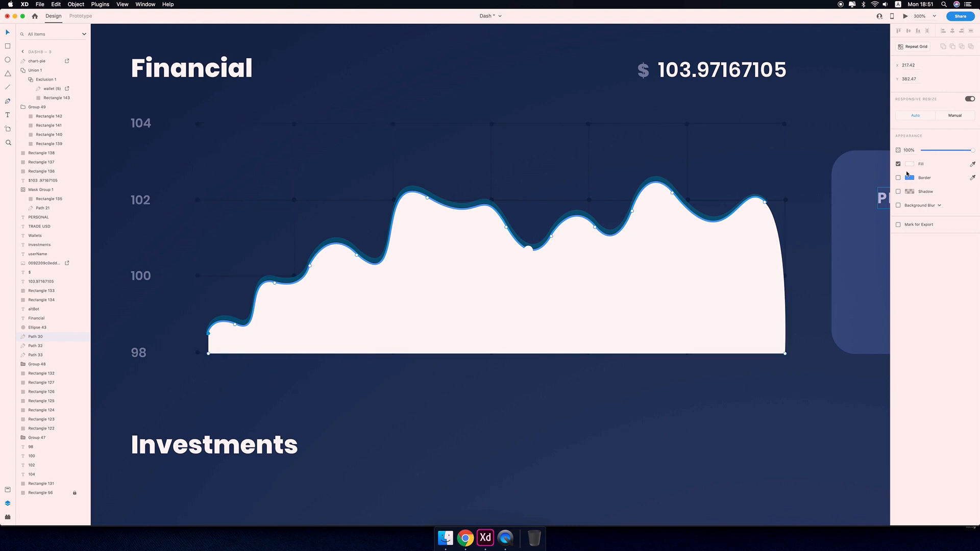
key("super+[")
key("super+[")
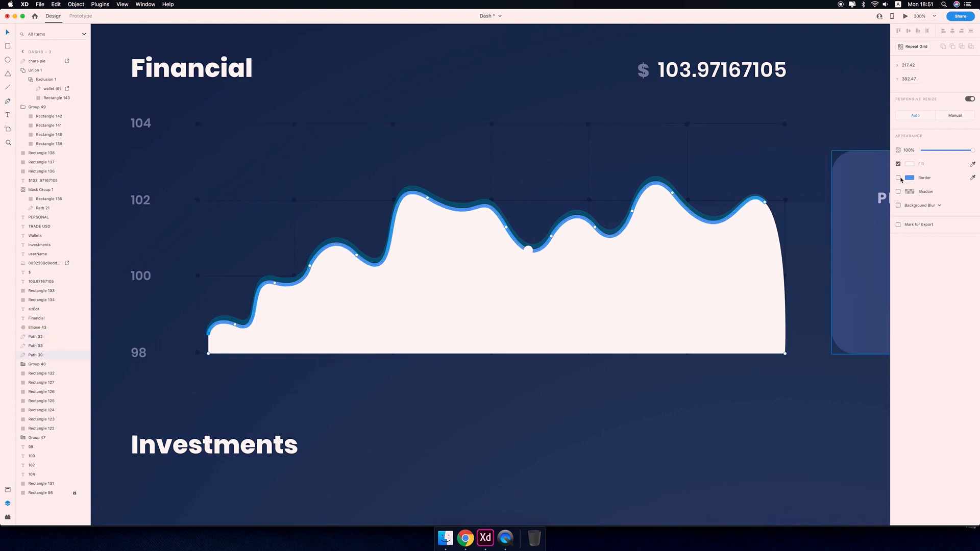
Change the area's fill to a linear gradient whose top stop samples the line's blue at 49% opacity.
left_click(911, 164)
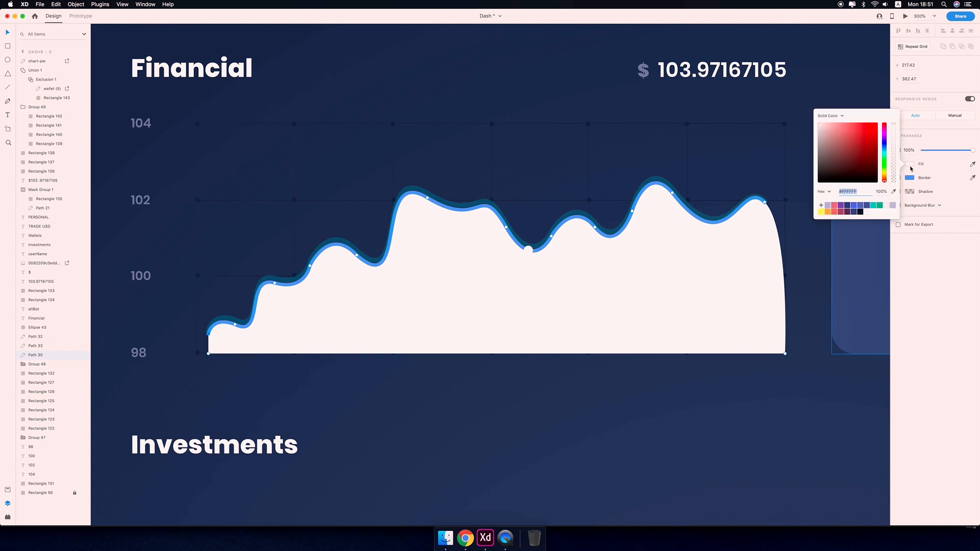
left_click(843, 117)
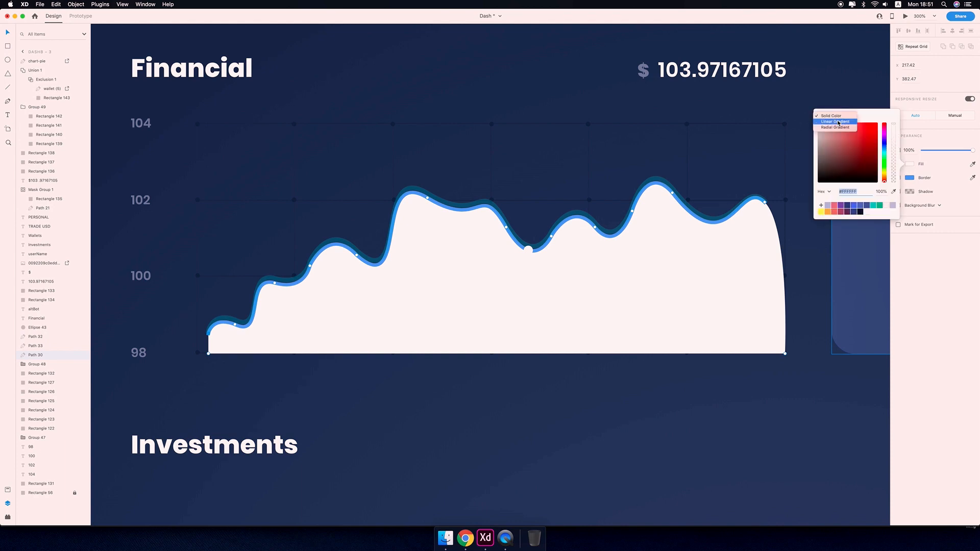
left_click(839, 123)
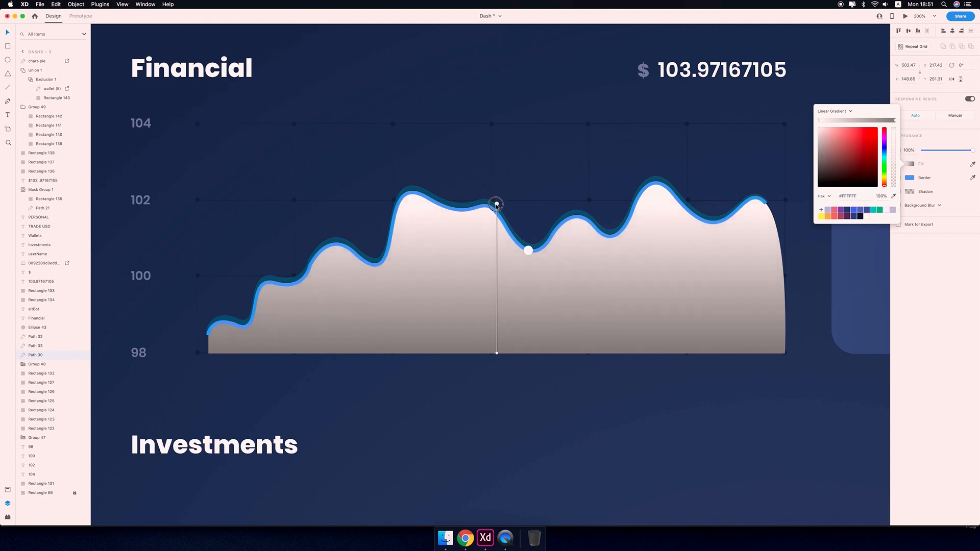
left_click(893, 196)
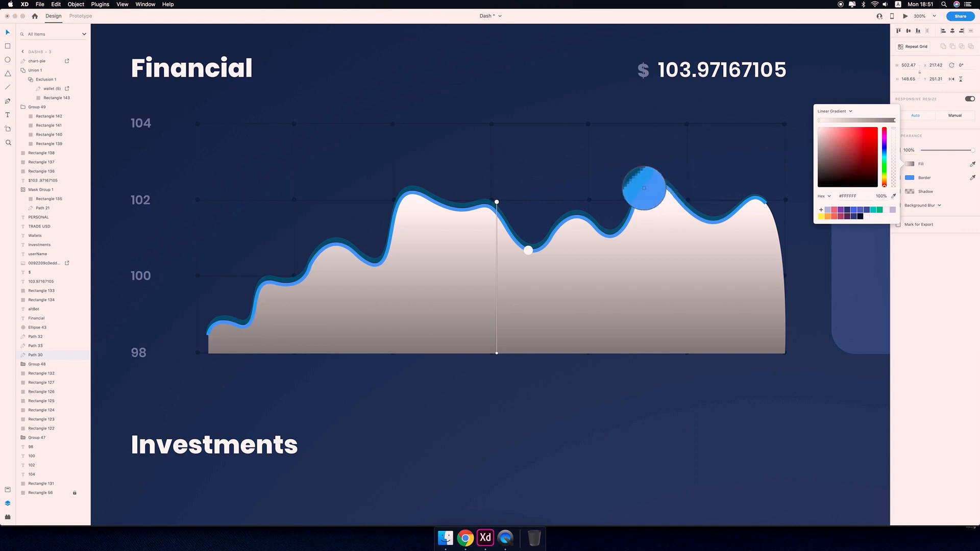
left_click(645, 189)
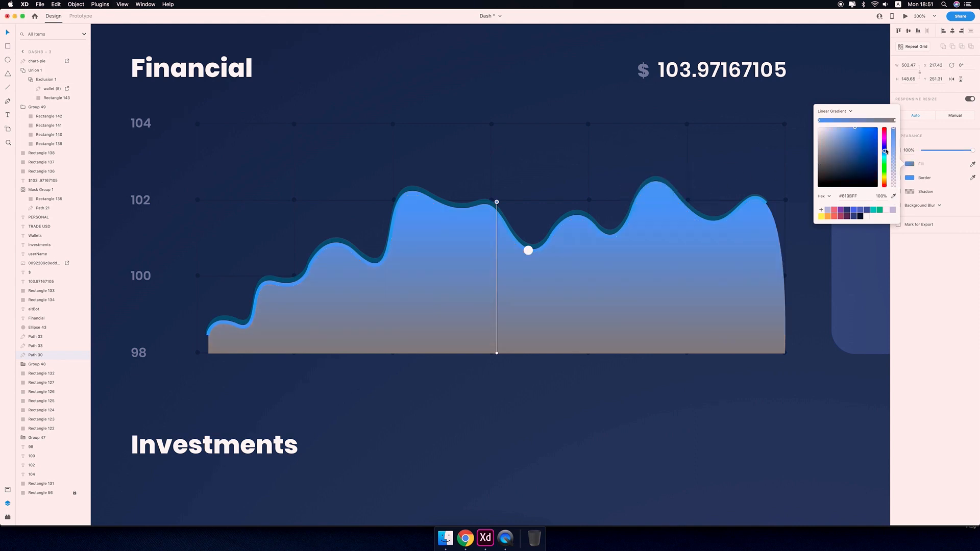
left_click_drag(895, 131, 895, 161)
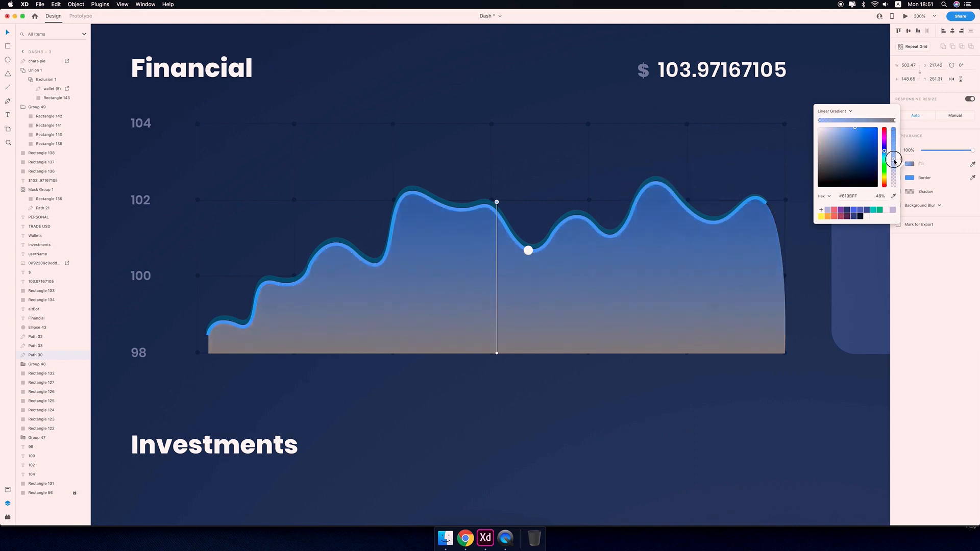
Set the gradient's bottom stop to a sampled dark blue at 0% opacity.
left_click(895, 121)
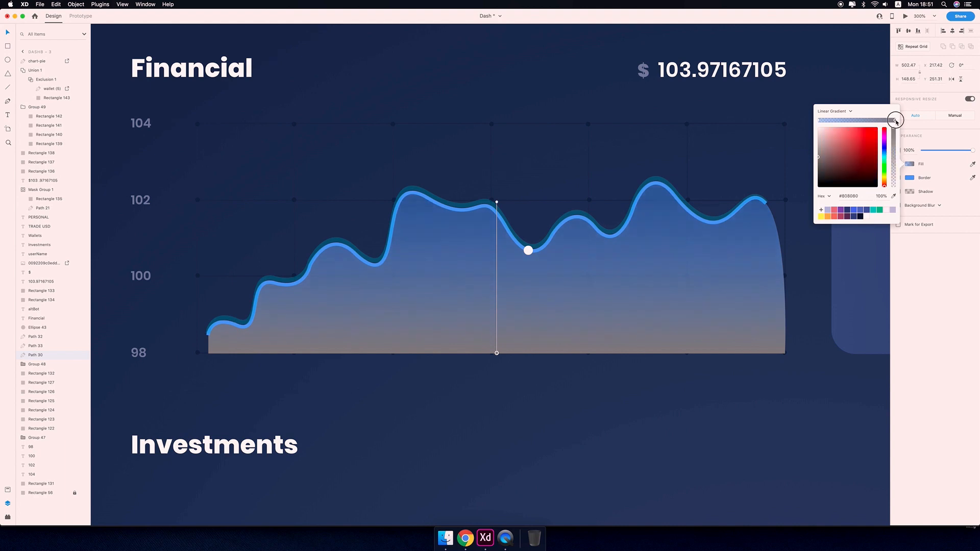
left_click(894, 196)
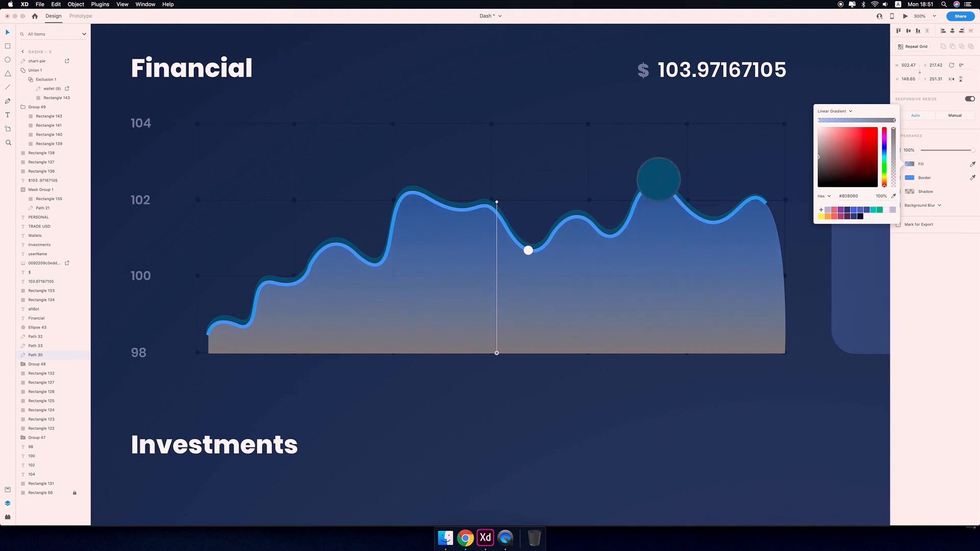
left_click(660, 178)
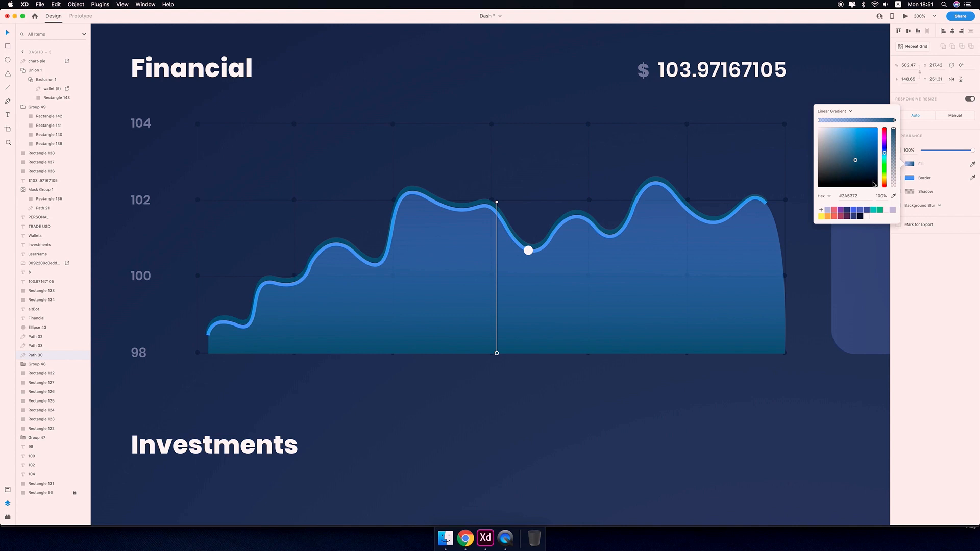
left_click_drag(896, 130, 894, 209)
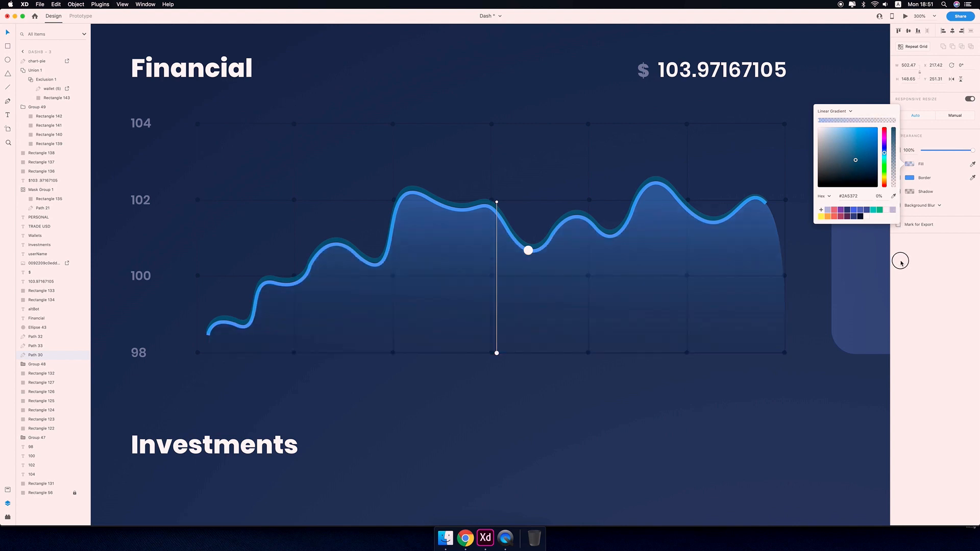
left_click(509, 72)
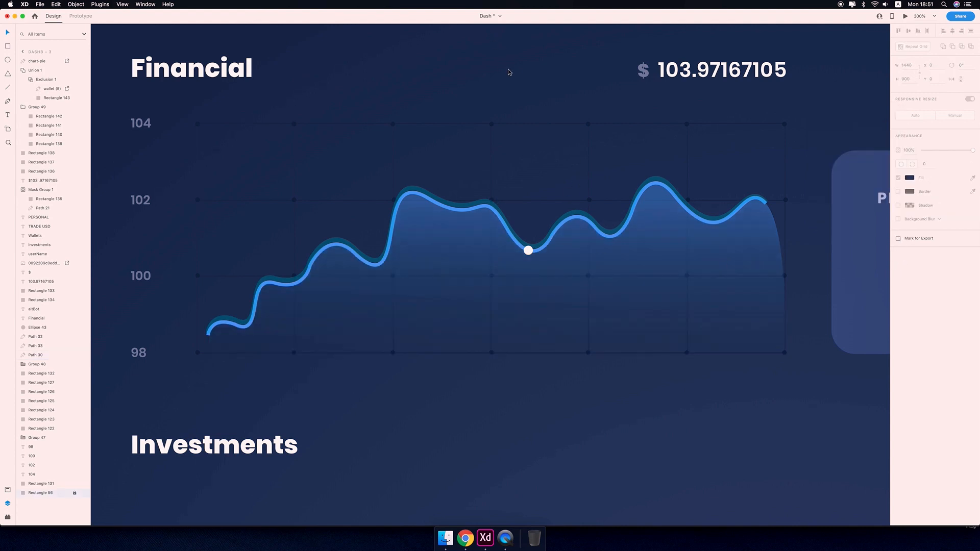
Move the white marker dot up to a higher point on the Financial chart line.
key("super+minus")
key("super+minus")
key("super+minus")
key("super+minus")
key("super+plus")
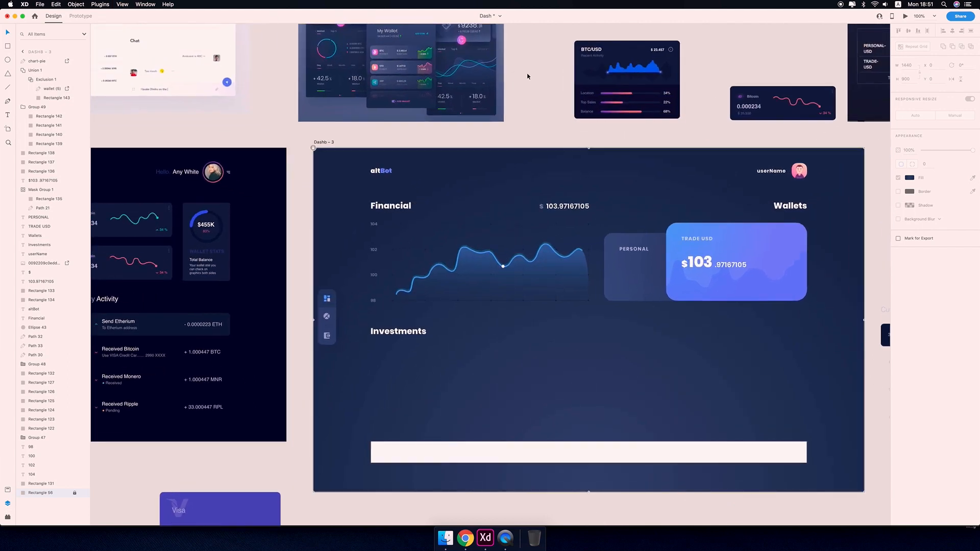
left_click_drag(624, 222, 624, 168)
left_click(567, 207)
left_click(575, 70)
left_click_drag(575, 70, 557, 110)
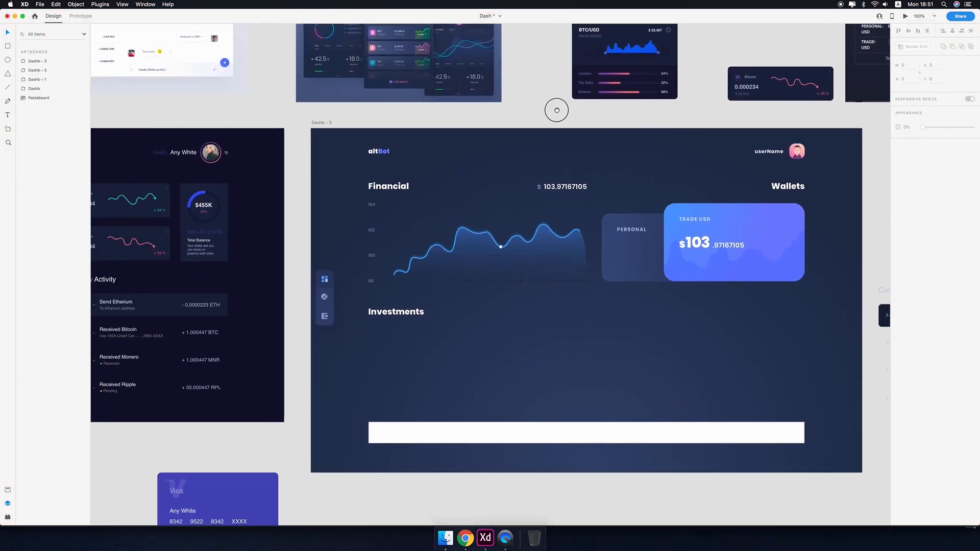
left_click_drag(540, 149, 557, 137)
key("super+plus")
key("super+plus")
key("super+plus")
key("super+plus")
left_click_drag(551, 252, 536, 349)
left_click_drag(583, 217, 531, 158)
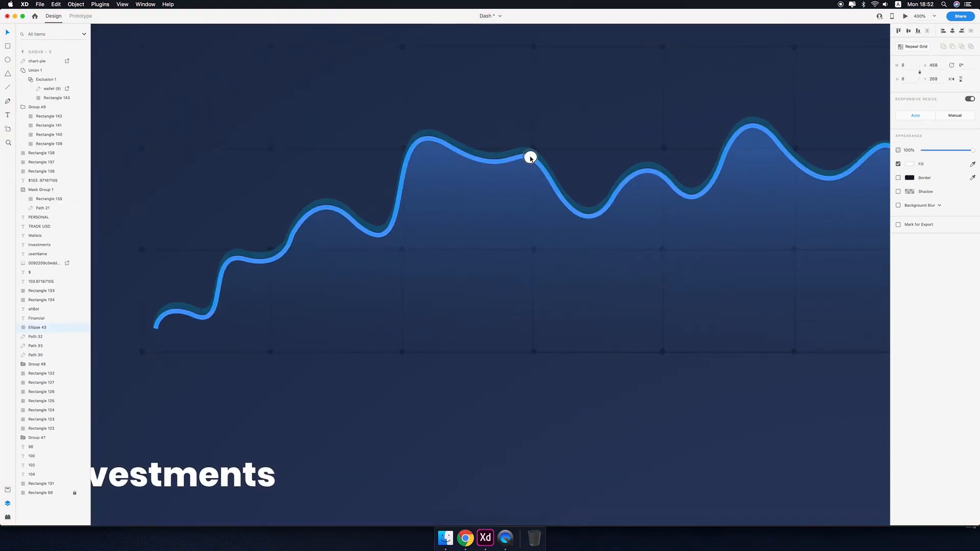
Set the blue glow line behind the chart line to 32% opacity.
left_click(570, 288)
key("super+minus")
key("super+minus")
key("super+minus")
key("super+minus")
left_click(297, 190)
left_click_drag(296, 191, 250, 159)
key("super+plus")
key("super+plus")
left_click(525, 128)
left_click_drag(938, 151, 942, 152)
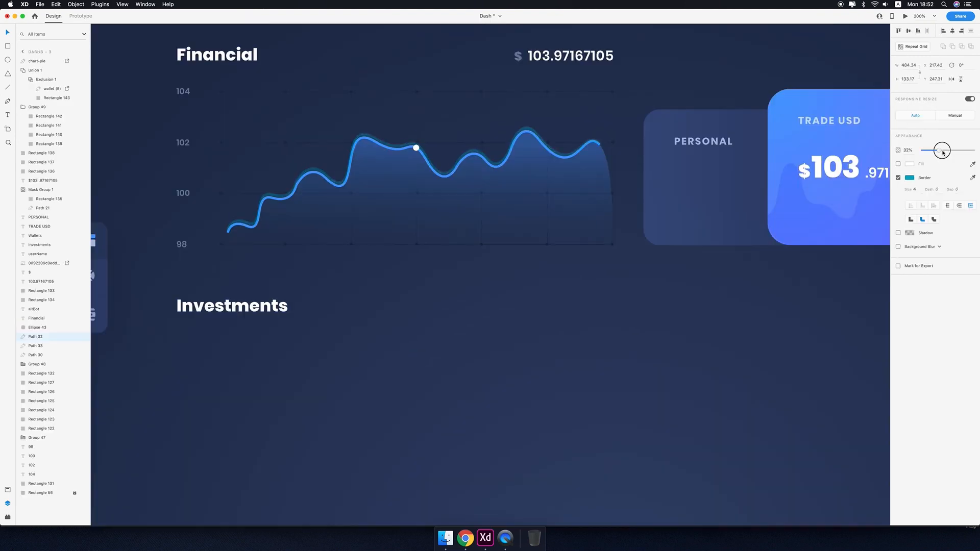
key("super+minus")
key("super+minus")
left_click(569, 415)
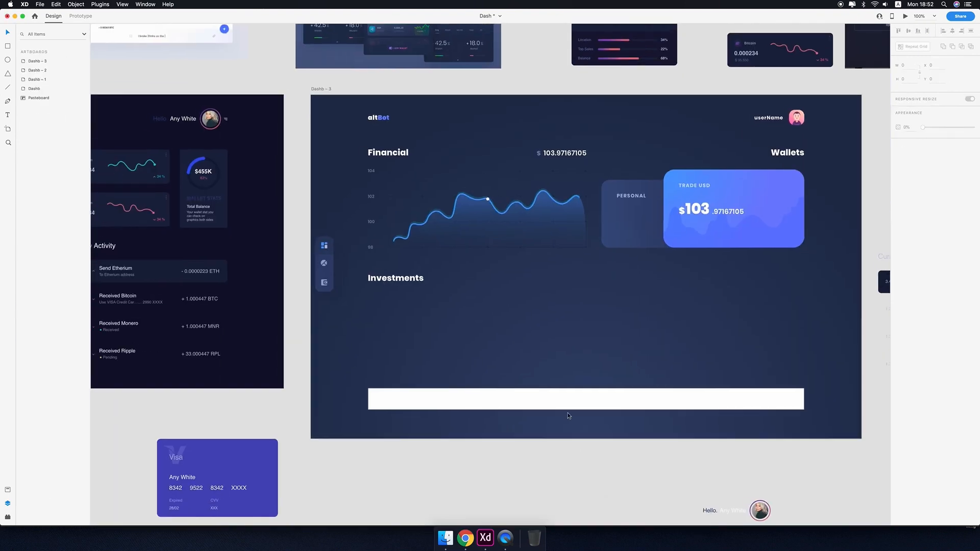
left_click_drag(572, 365, 501, 361)
key("super+z")
left_click(544, 377)
left_click_drag(636, 352, 634, 374)
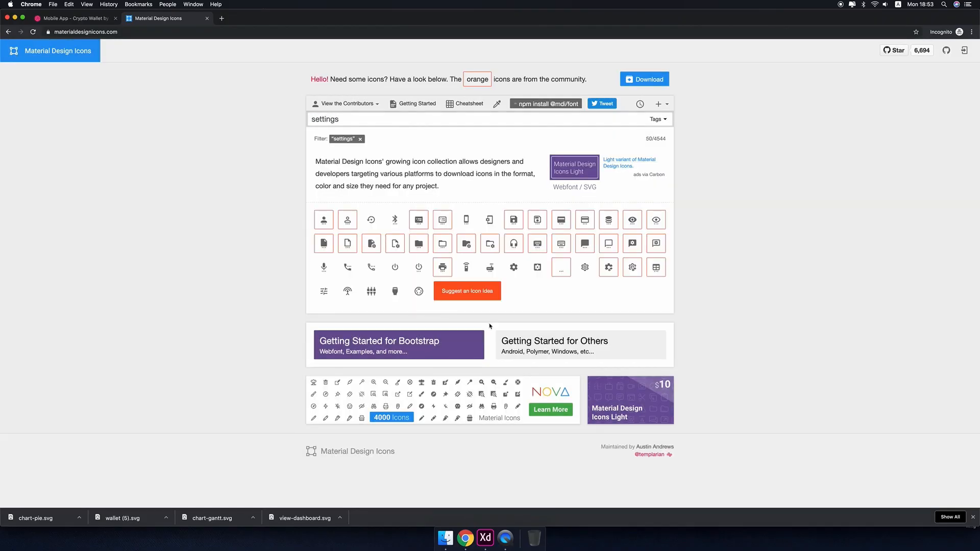
Download the settings icon SVG from Material Design Icons and bring it into the design.
left_click(514, 267)
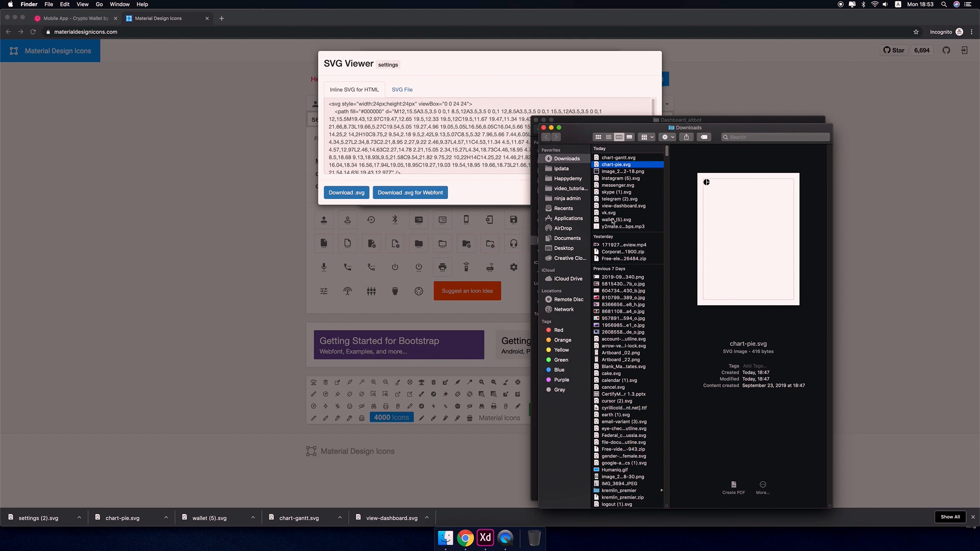
left_click(632, 194)
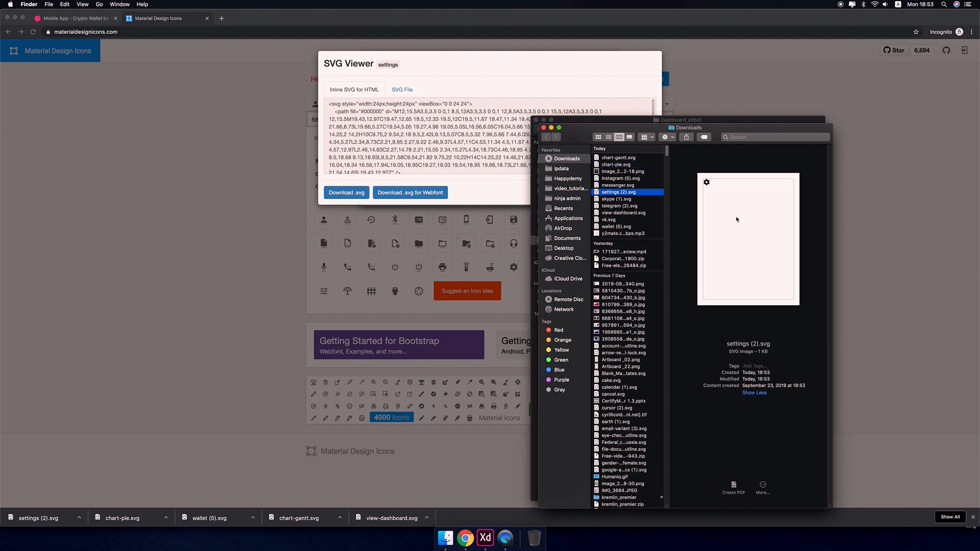
left_click_drag(736, 220, 503, 264)
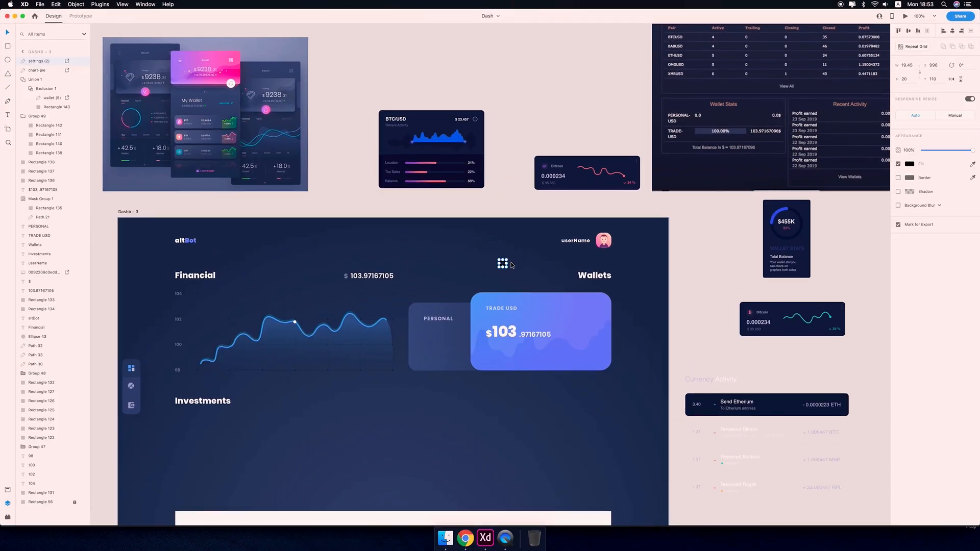
Resize the settings icon to 16 by 16 and place it right of the user avatar.
left_click(907, 66)
type("16")
left_click(516, 134)
key("super+plus")
key("super+plus")
key("super+plus")
scroll(516, 134, "right", 4)
left_click_drag(505, 148, 601, 180)
left_click_drag(344, 249, 664, 185)
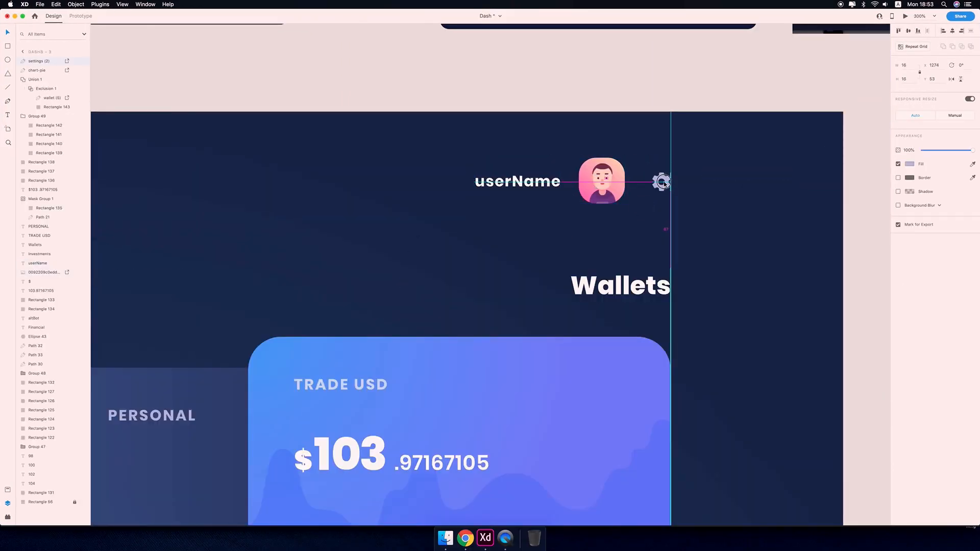
left_click(605, 182, "shift")
left_click(908, 31)
left_click(605, 183)
left_click(536, 182, "shift")
left_click_drag(536, 182, 544, 182)
key("super+minus")
key("super+minus")
key("super+minus")
scroll(656, 185, "left", 4)
left_click(791, 159)
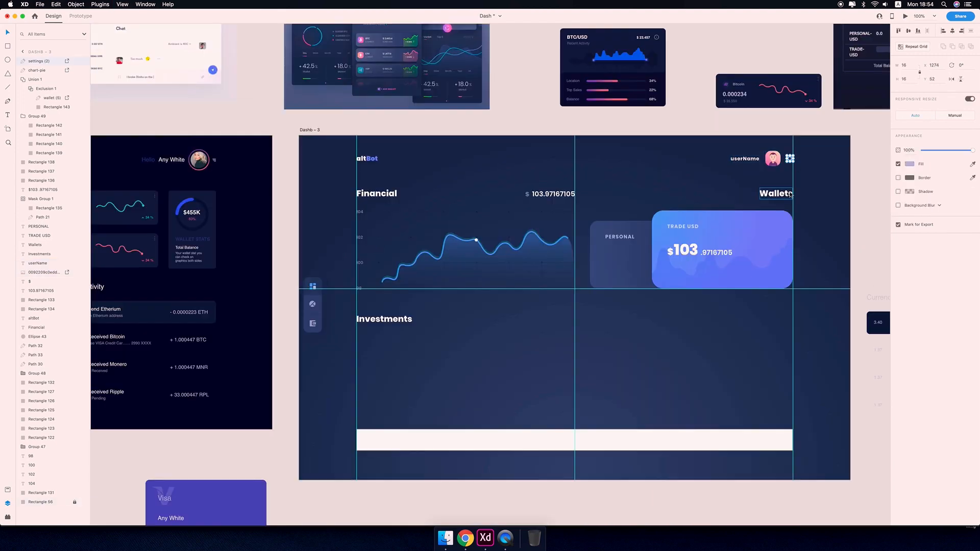
Download the chevron-down icon SVG from Material Design Icons and bring it into the design.
scroll(830, 230, "down", 2)
left_click(465, 537)
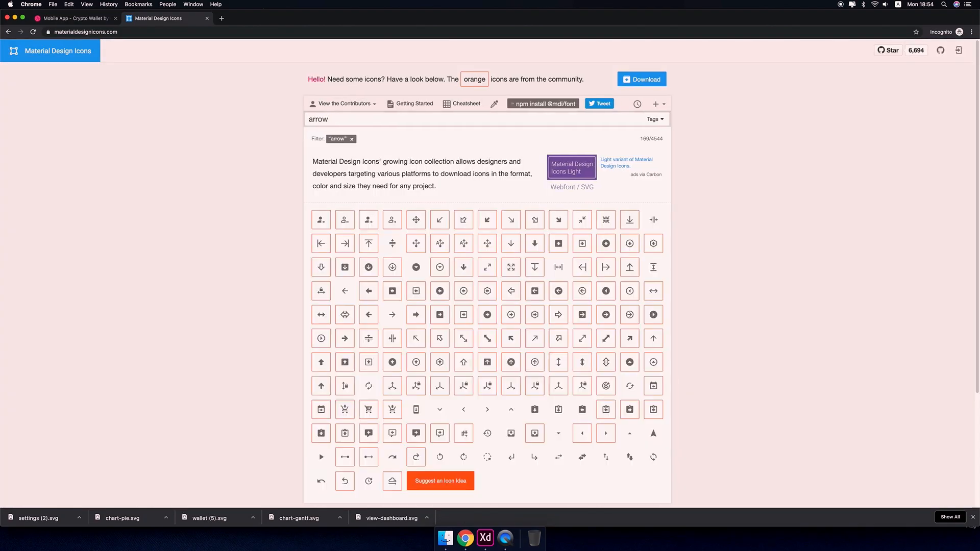
left_click(439, 409)
left_click(503, 193)
left_click(509, 217)
left_click(345, 193)
left_click(79, 518)
left_click(104, 501)
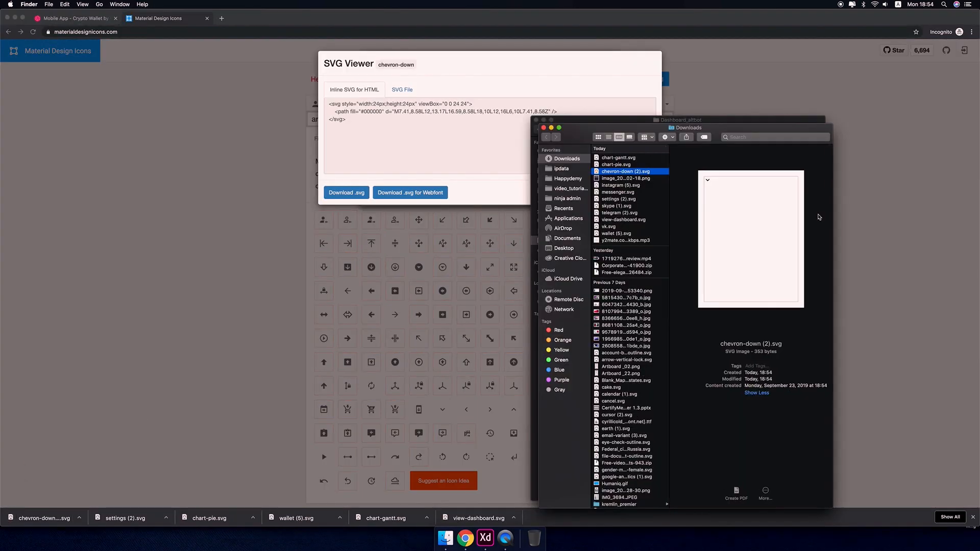
left_click_drag(753, 225, 714, 151)
Recolor the chevron icon's fill and place it just left of the userName label.
scroll(606, 205, "right", 3)
key("super+plus")
key("super+plus")
left_click(910, 164)
left_click(830, 217)
left_click_drag(538, 155, 633, 106)
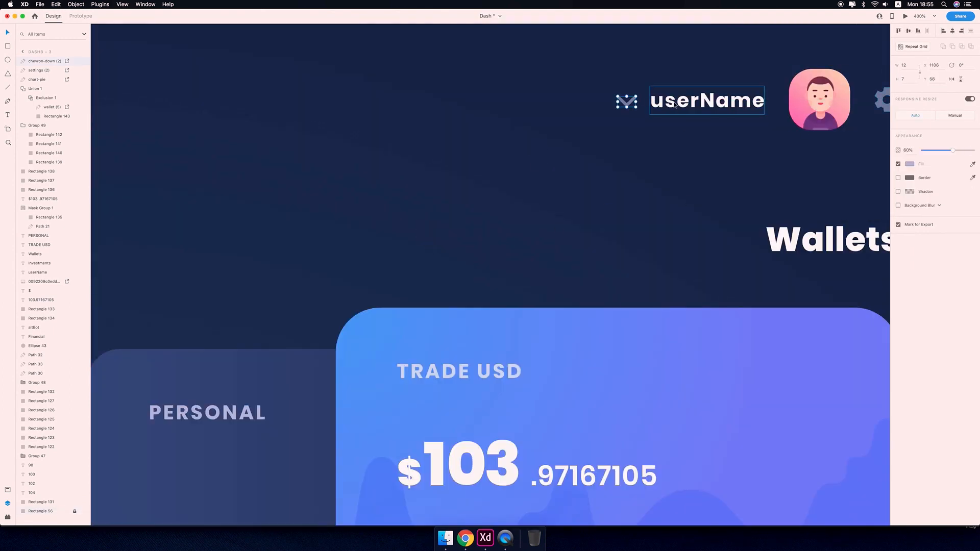
key("Right")
key("super+minus")
key("super+minus")
left_click(789, 247)
scroll(789, 247, "left", 1)
scroll(804, 401, "left", 3)
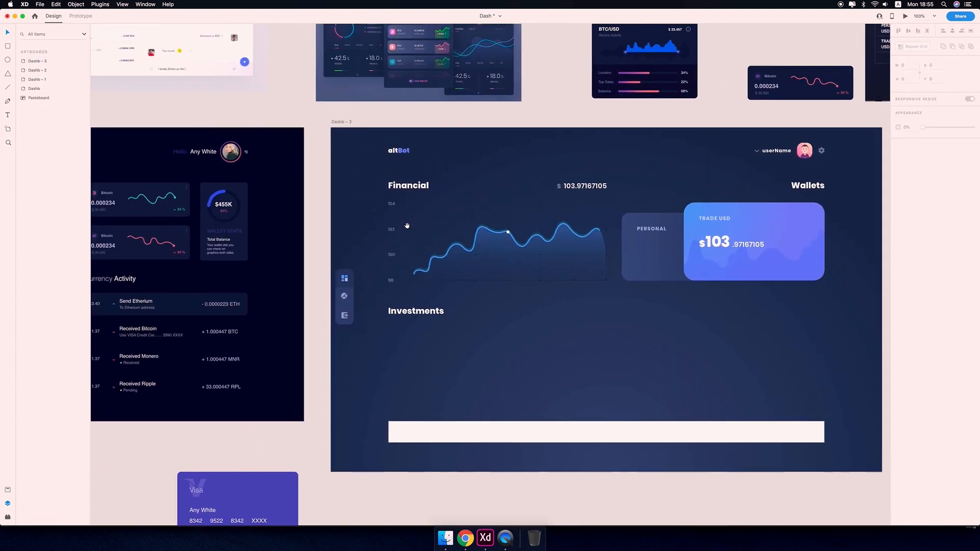
left_click(771, 257)
left_click(910, 178)
left_click(893, 209)
left_click(676, 351)
left_click_drag(676, 351, 500, 335)
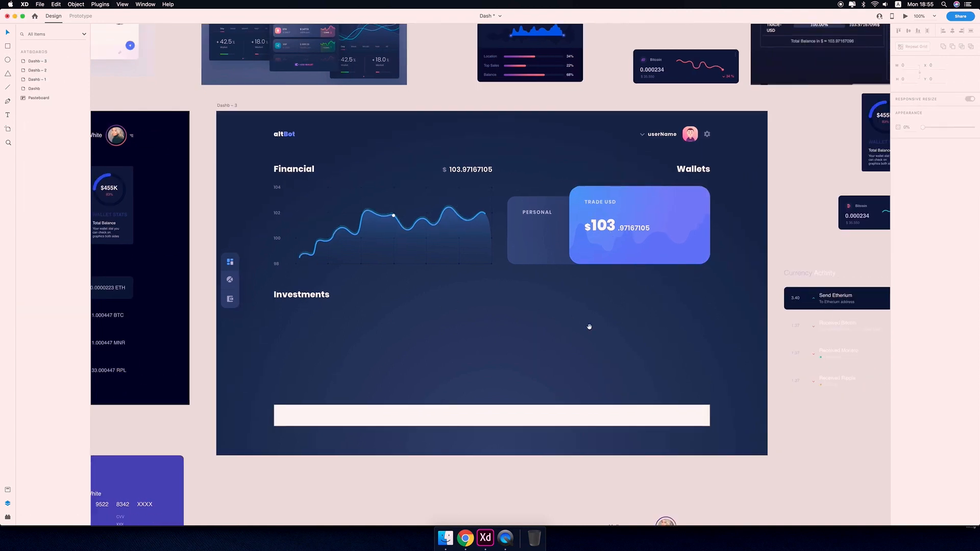
left_click_drag(412, 309, 519, 339)
left_click_drag(455, 352, 543, 156)
Duplicate the Investments heading into the right column and rename the copy Recent.
left_click(314, 335)
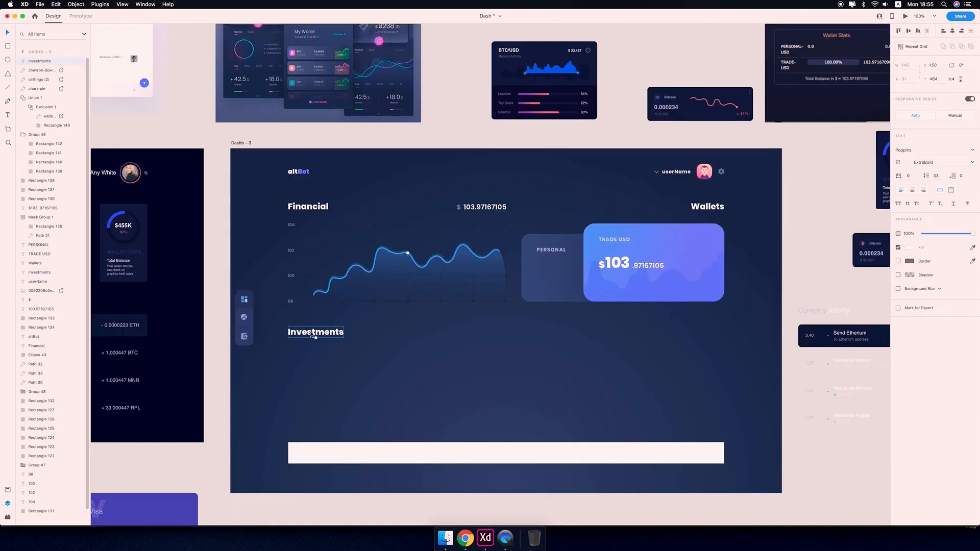
left_click_drag(314, 335, 546, 336)
double_click(546, 335)
type("Recent")
left_click(708, 207)
left_click(552, 271, "shift")
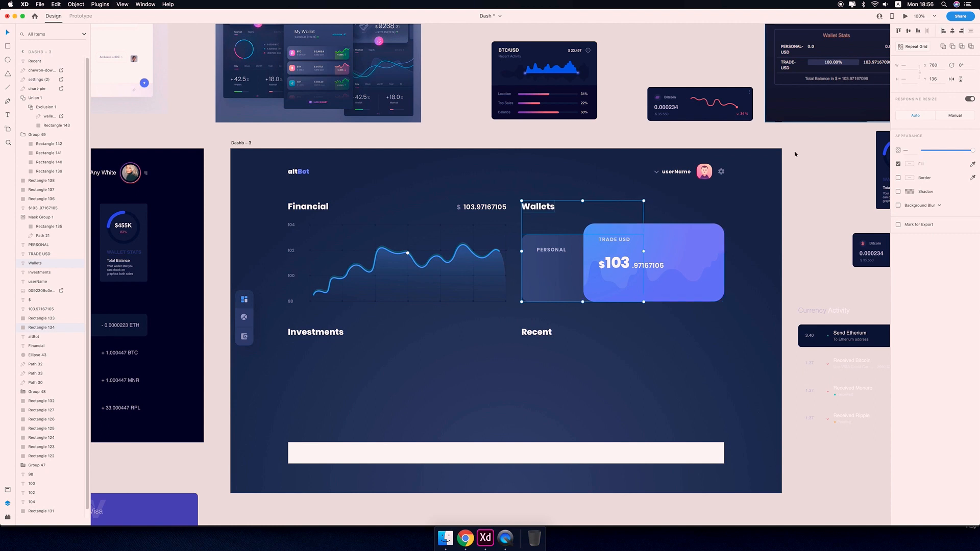
left_click(807, 250)
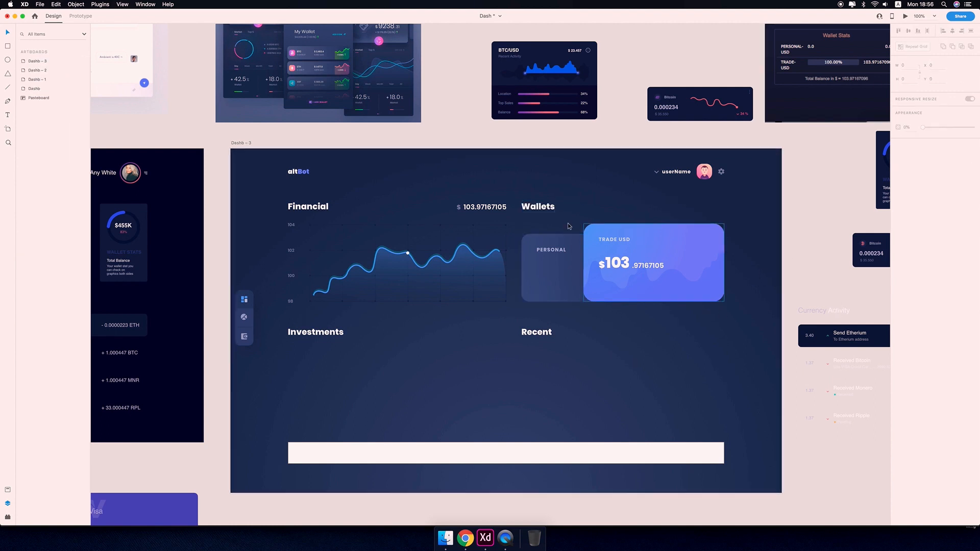
Move the dollar balance amount up to the Wallets heading row, aligned over the wallet cards.
left_click(485, 210)
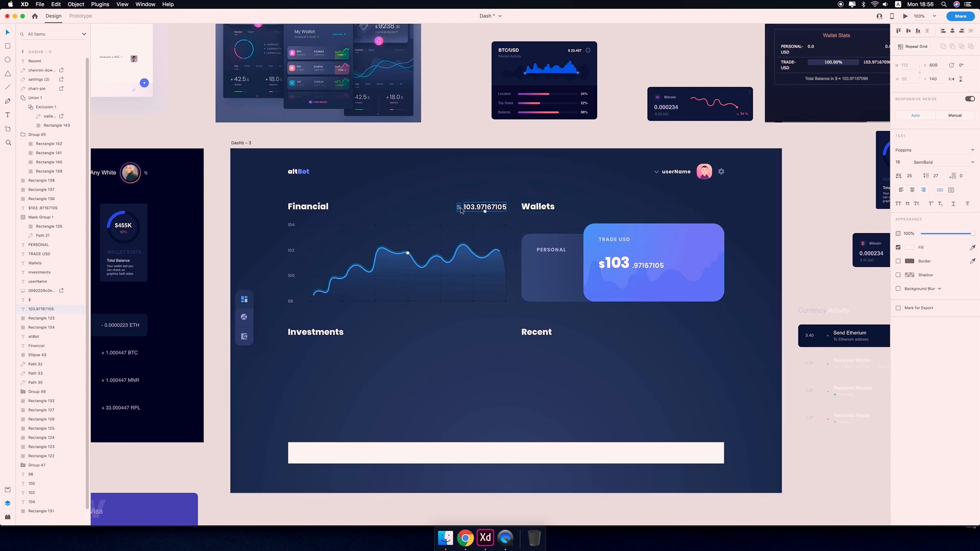
left_click_drag(483, 208, 699, 205)
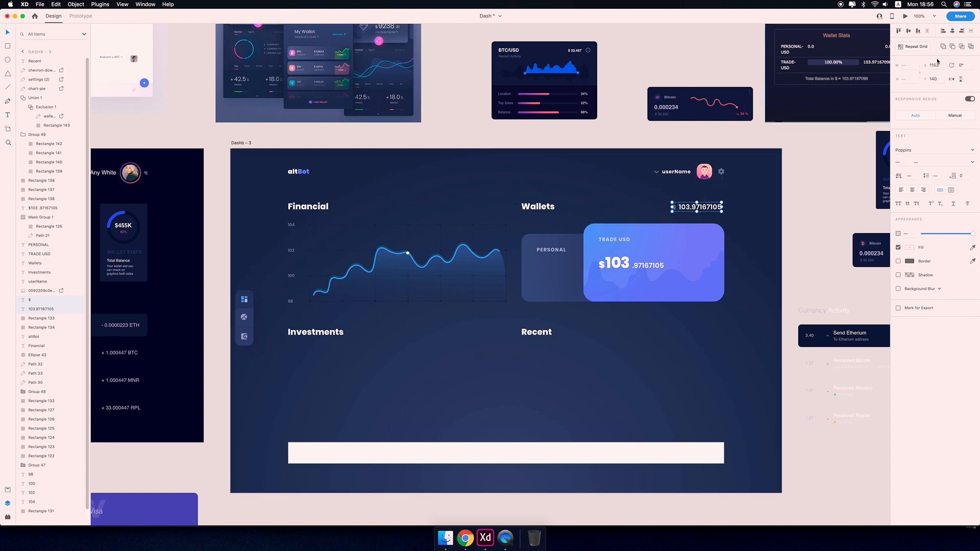
left_click(702, 238, "shift")
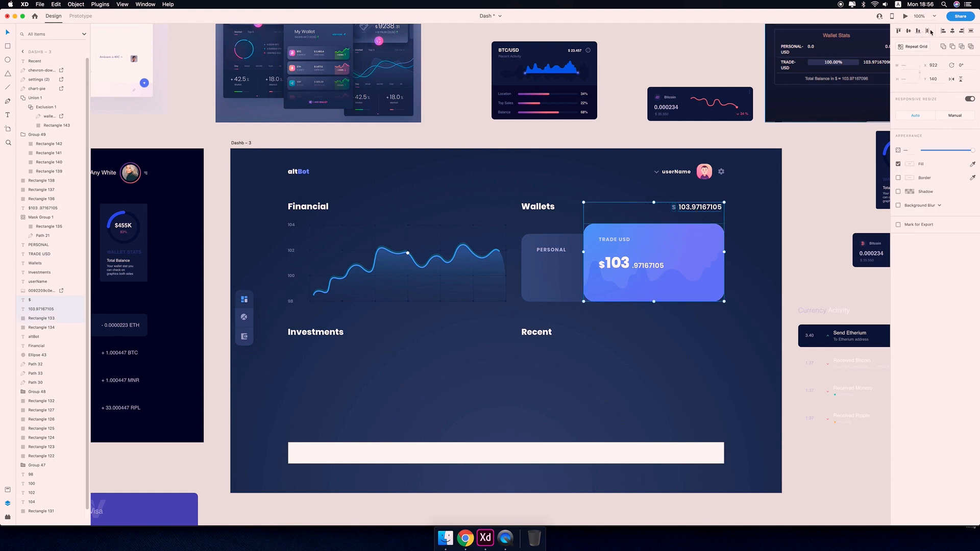
left_click(809, 233)
left_click(705, 207)
key("super+semicolon")
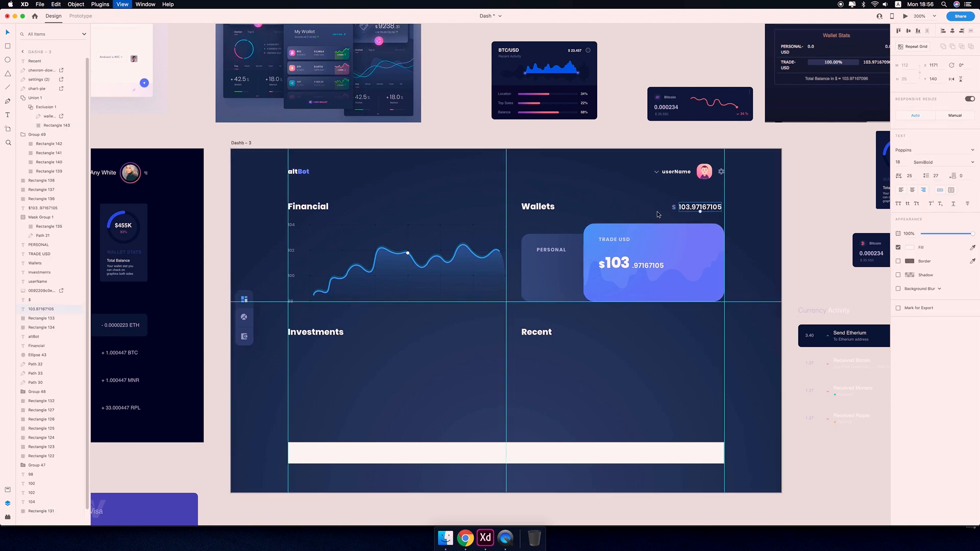
Nudge the balance amount so its right edge lines up with the trade card's edge.
key("super+plus")
key("super+plus")
key("super+plus")
left_click_drag(735, 194, 330, 358)
left_click_drag(527, 335, 383, 336)
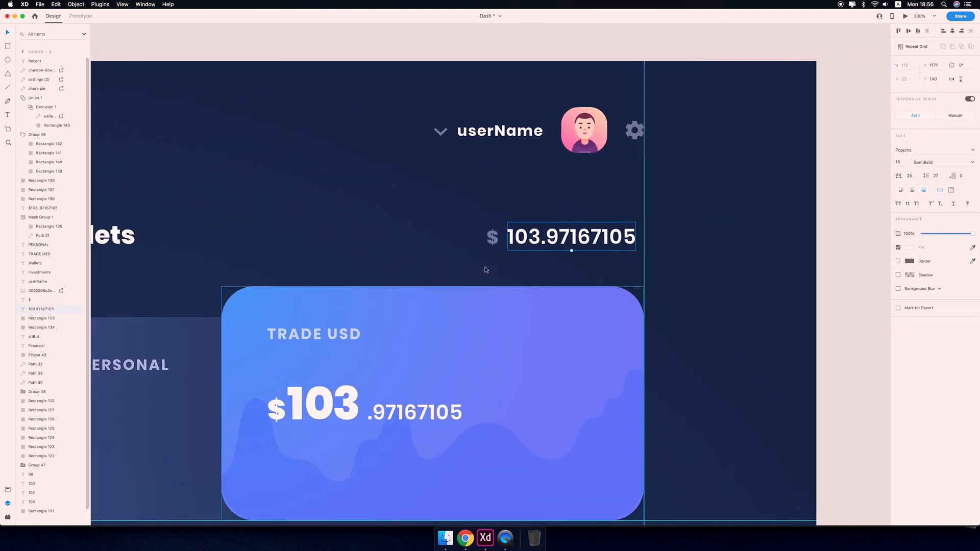
left_click(496, 242, "shift")
key("super+plus")
key("super+plus")
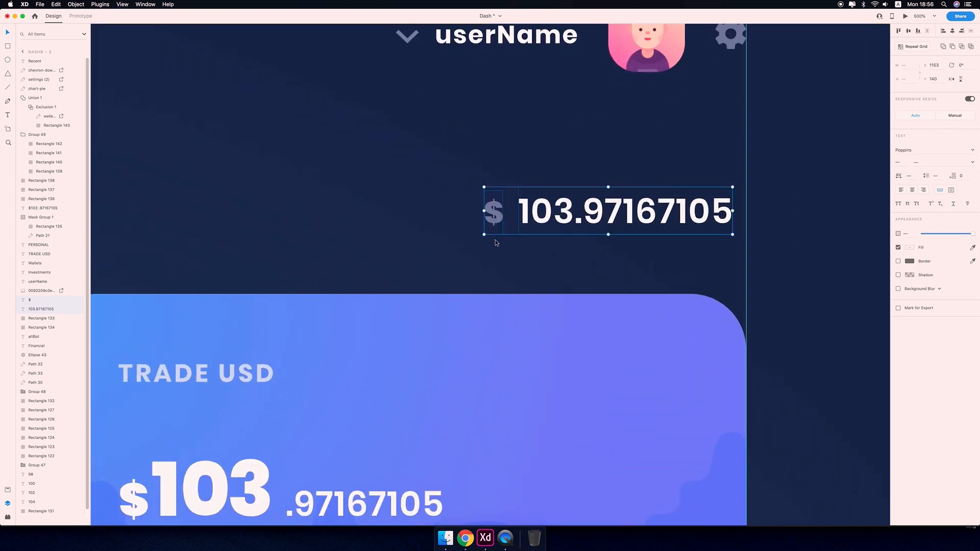
key("Right")
key("shift+Right")
key("Left")
key("Left")
key("Left")
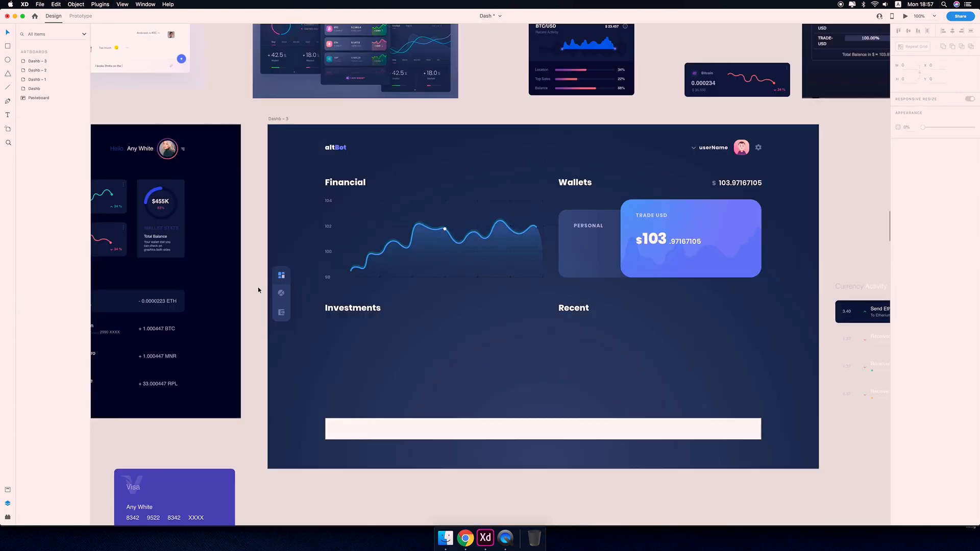
Set the lower two sidebar icons to 50% opacity.
left_click(280, 295)
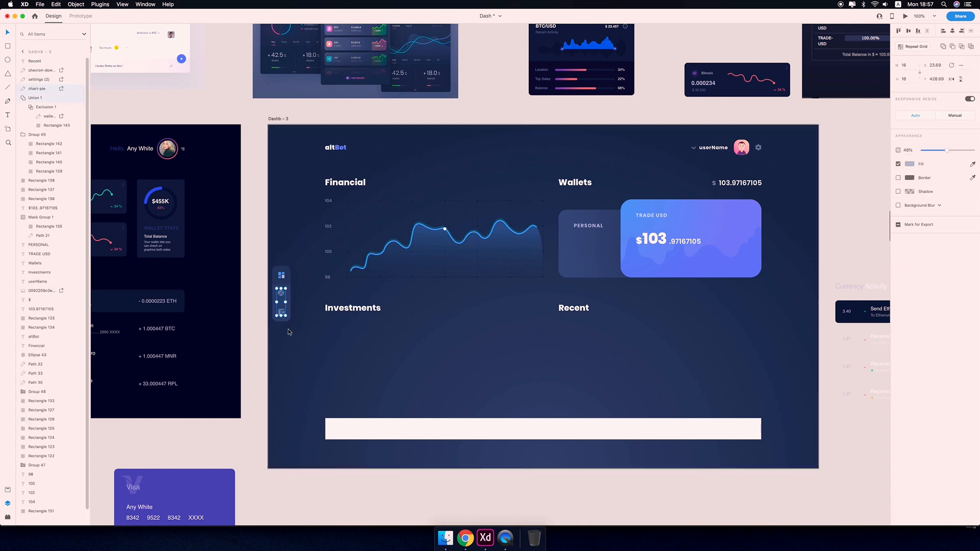
key("5")
key("6")
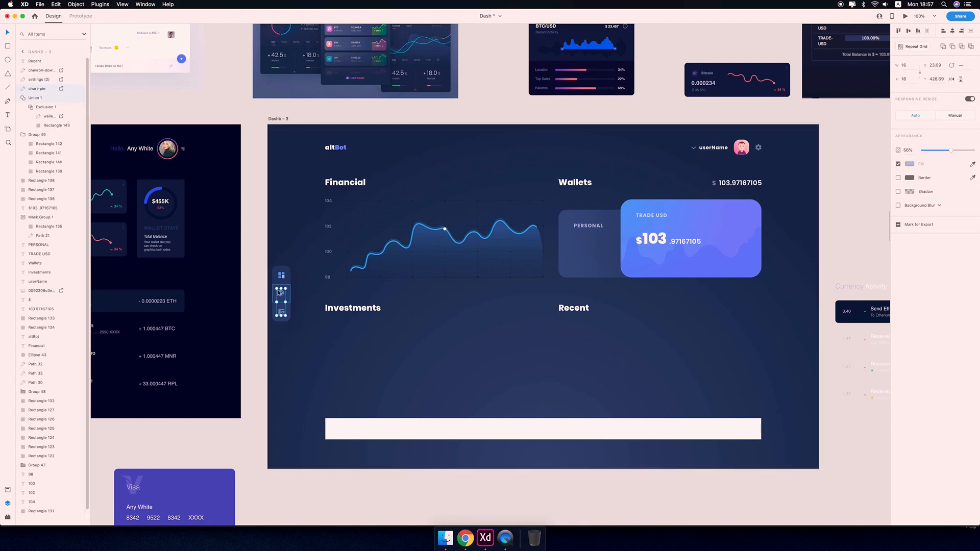
left_click(284, 279)
left_click(307, 329)
Retitle the Recent heading as Profit Earned.
left_click_drag(420, 340, 275, 253)
left_click_drag(475, 185, 327, 283)
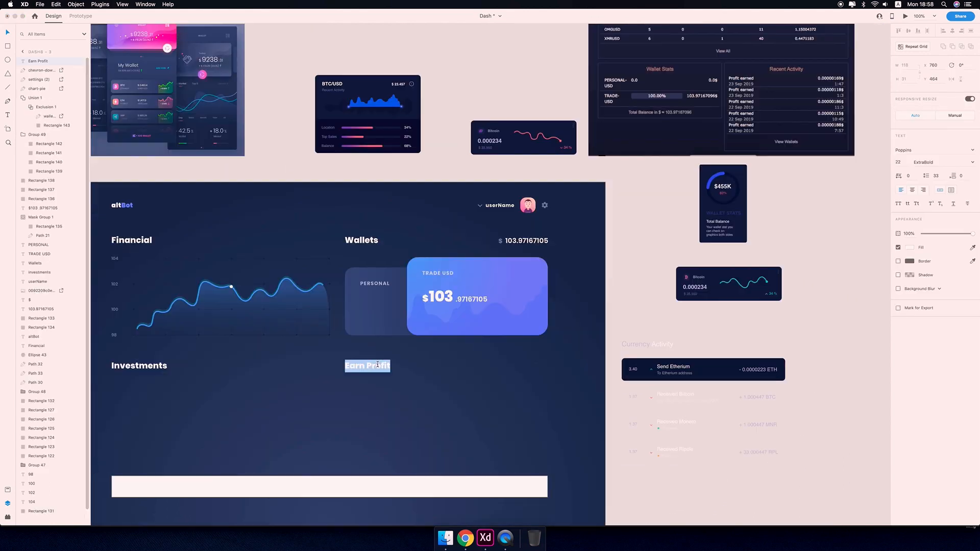
type("Profid")
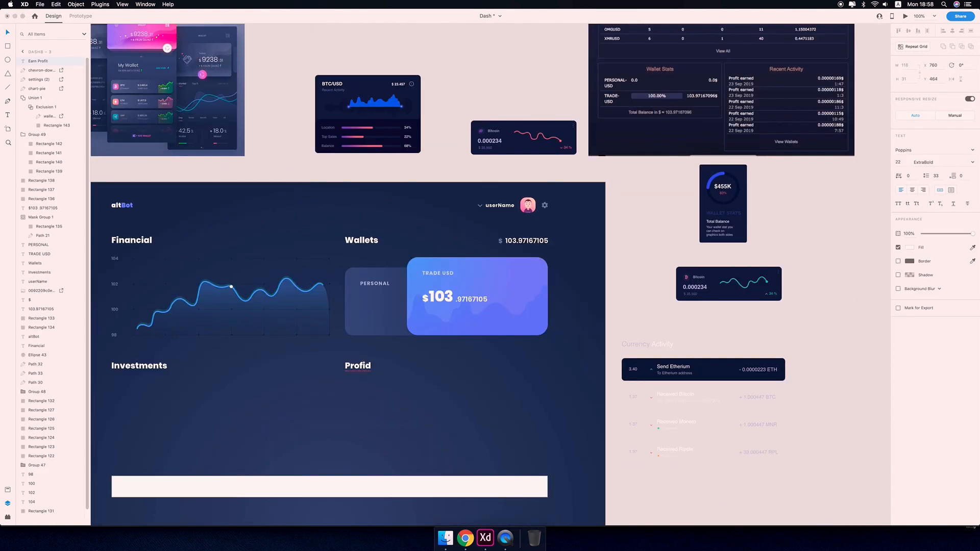
left_click(392, 366)
left_click(387, 402)
left_click_drag(387, 402, 519, 392)
key("super+equal")
key("super+equal")
key("super+equal")
key("r")
left_click_drag(402, 223, 448, 286)
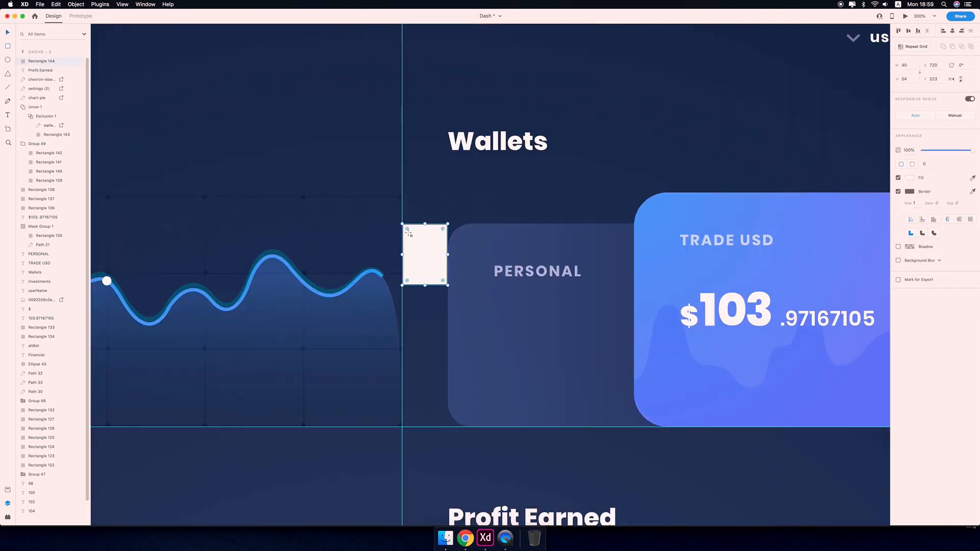
key("super+minus")
key("super+minus")
key("super+minus")
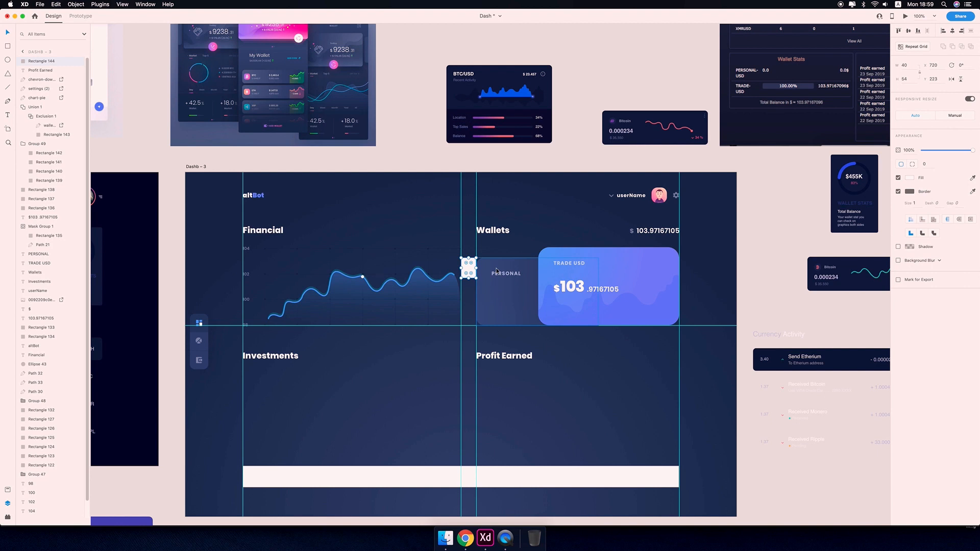
key("Delete")
Move the white bar from the artboard's bottom out onto the pasteboard below it.
key("super+semicolon")
key("super+semicolon")
key("super+semicolon")
key("super+semicolon")
key("super+semicolon")
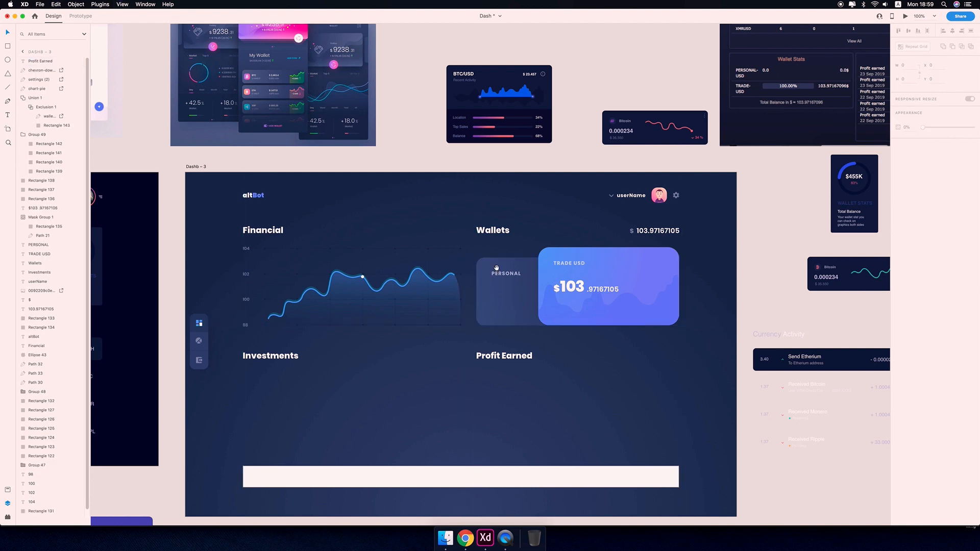
scroll(496, 268, "down", 3)
key("super+semicolon")
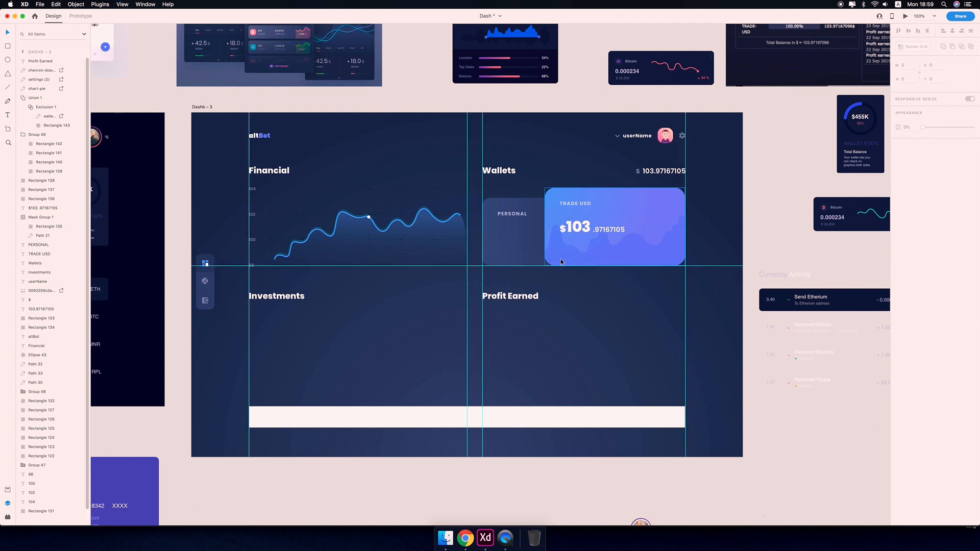
key("super+semicolon")
left_click_drag(444, 422, 463, 486)
scroll(588, 415, "down", 3)
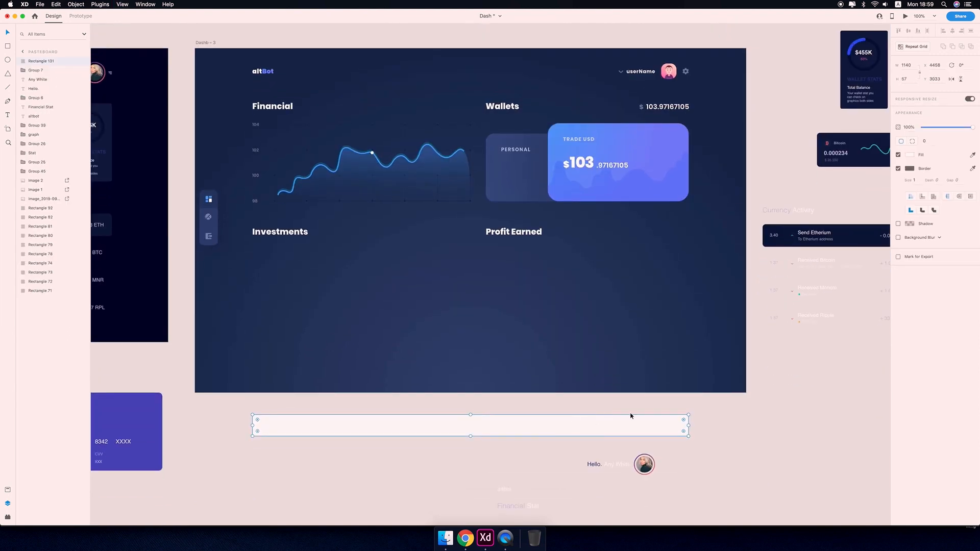
Duplicate the Personal card and move the copy down beneath the Profit Earned heading.
scroll(719, 417, "down", 1)
scroll(718, 433, "up", 3)
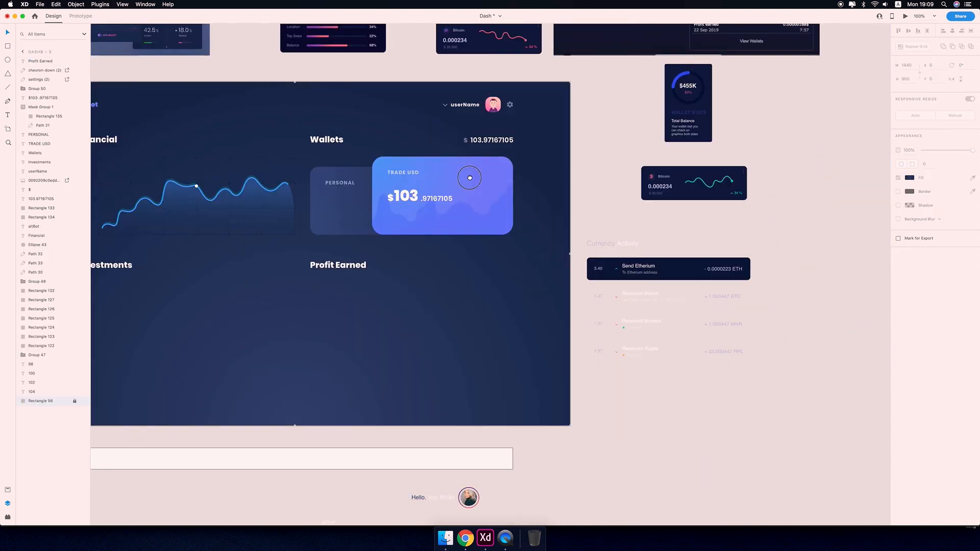
scroll(532, 179, "left", 3)
left_click(407, 215)
key("super+c")
key("super+v")
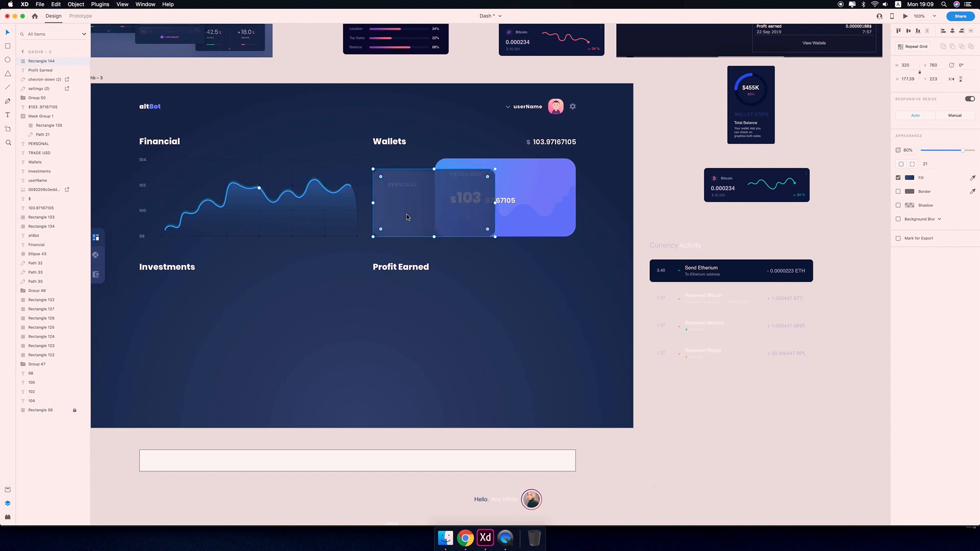
key("shift+Down")
key("shift+Down")
key("shift+Down")
key("shift+Down")
key("shift+Down")
key("shift+Down")
key("shift+Down")
key("shift+Down")
key("shift+Down")
key("shift+Down")
key("shift+Down")
key("shift+Down")
key("shift+Down")
key("shift+Down")
key("shift+Down")
key("shift+Down")
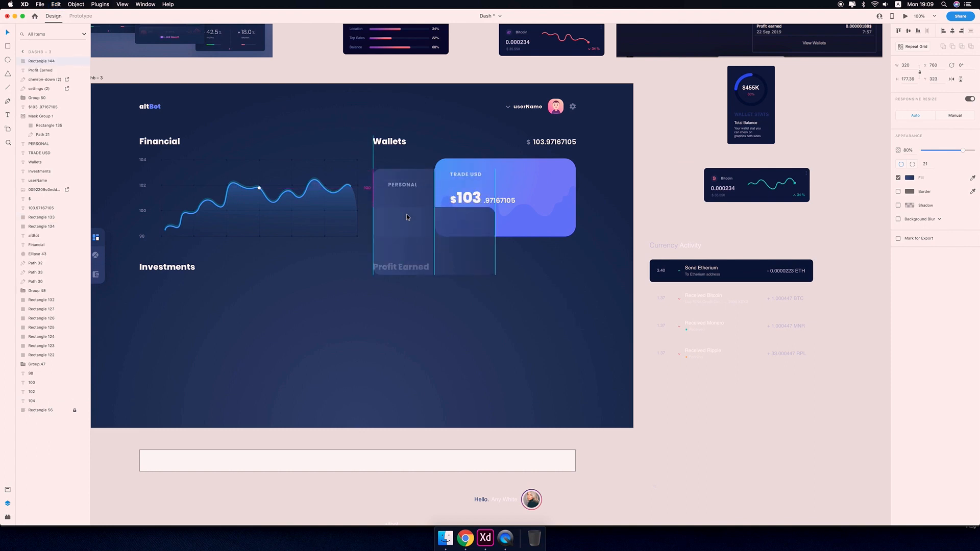
key("shift+Down")
key("shift+Down")
key("shift+Down")
key("shift+Down")
key("shift+Down")
key("shift+Down")
key("shift+Down")
key("shift+Down")
key("shift+Down")
key("shift+Down")
key("shift+Down")
key("shift+Down")
key("shift+Down")
key("shift+Down")
key("shift+Down")
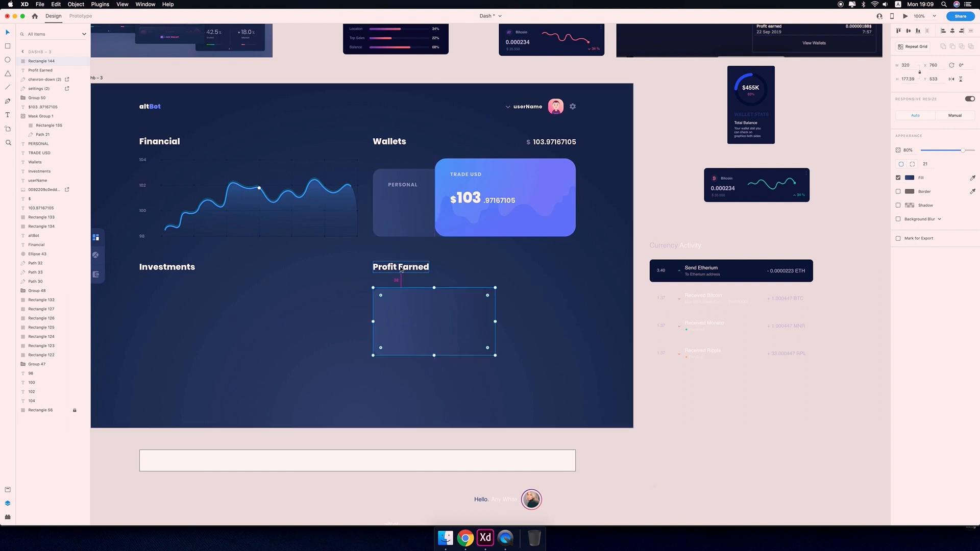
key("Down")
Widen the copied card so it spans the full Profit Earned column.
left_click(148, 141)
left_click(423, 337)
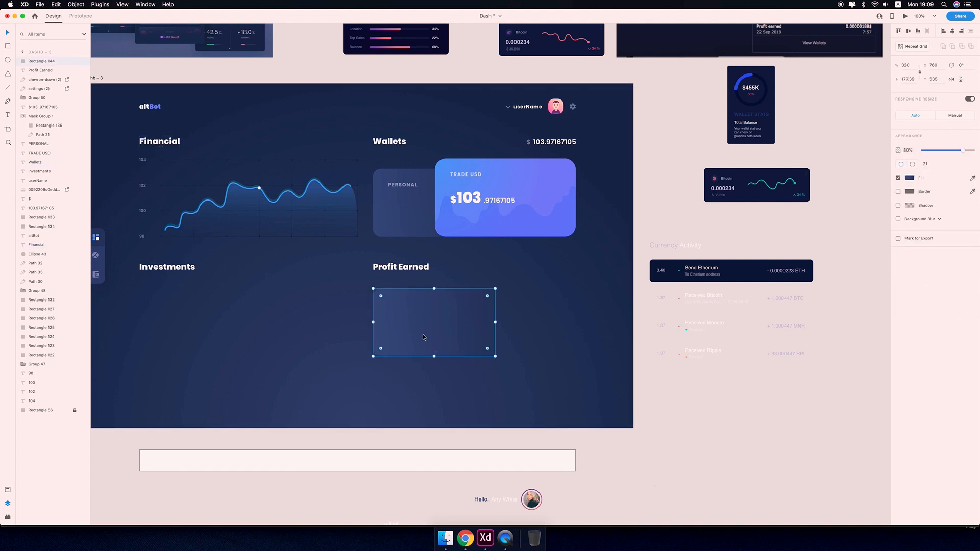
left_click_drag(509, 337, 599, 376)
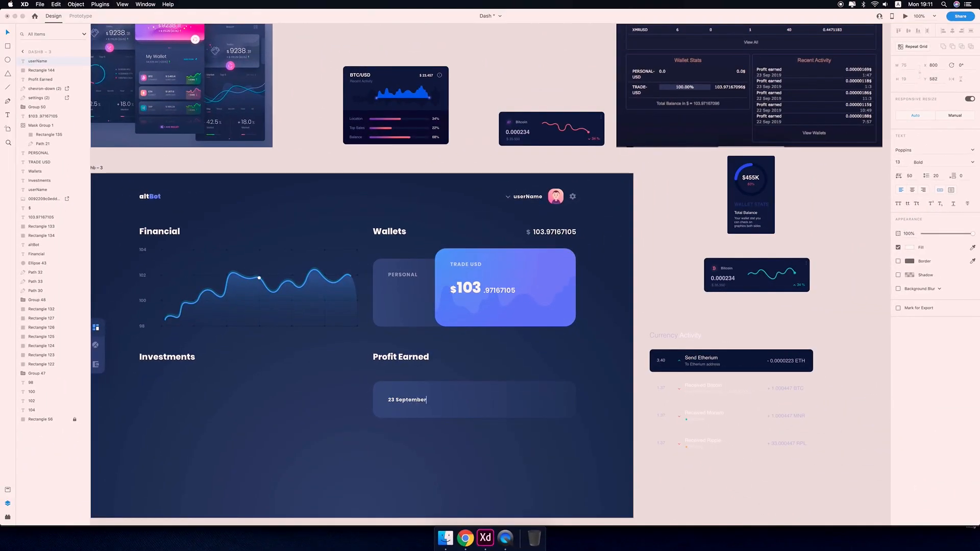
Place the 23 September, 2019 date text inside the card, centred vertically against its left side.
key("Escape")
left_click(972, 162)
left_click(941, 212)
scroll(536, 473, "left", 4)
scroll(536, 472, "down", 2)
key("alt")
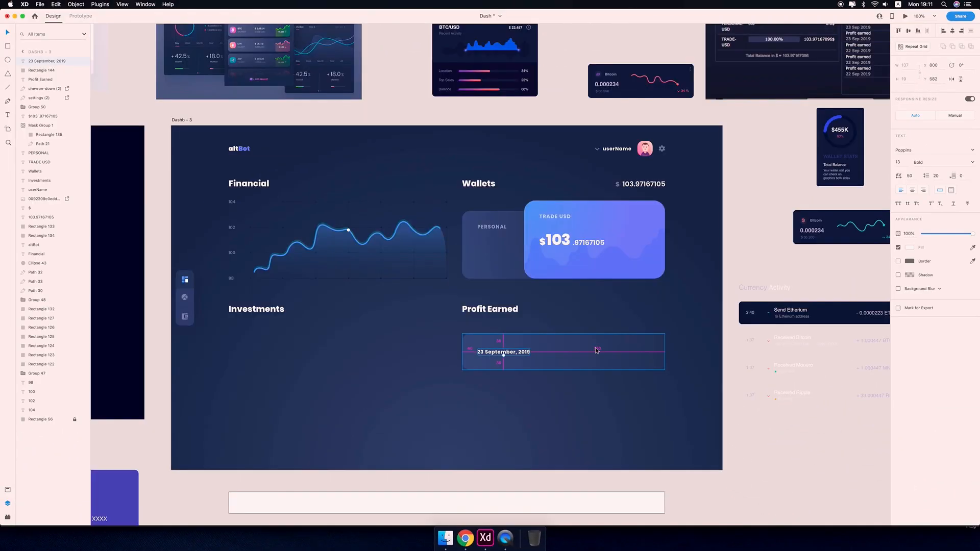
left_click(607, 359)
left_click(909, 78)
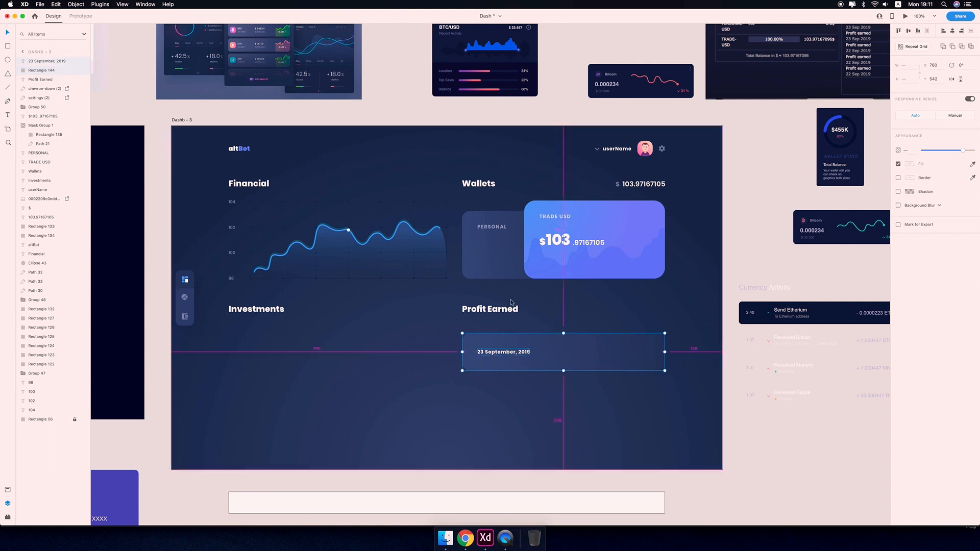
left_click(767, 453)
scroll(745, 439, "up", 4)
scroll(725, 425, "down", 2)
left_click(514, 389)
left_click(639, 450)
scroll(639, 451, "up", 1)
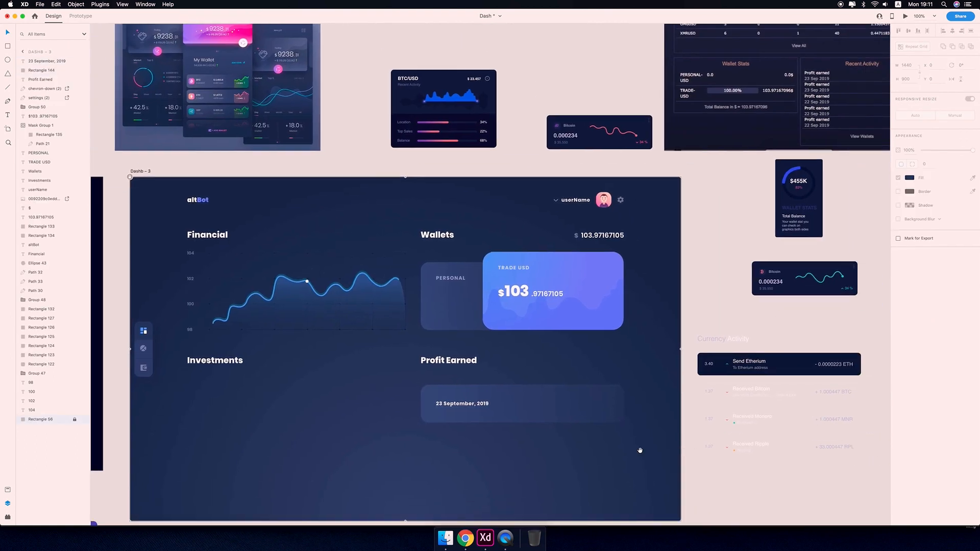
Duplicate the date text to the card's right side and change it to the amount 0.000 002 33.
left_click_drag(460, 404, 509, 420)
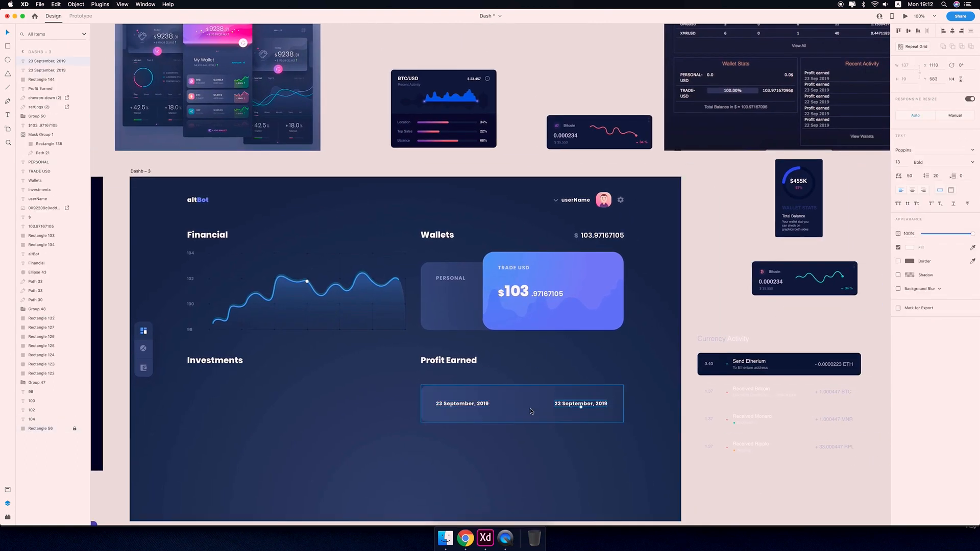
double_click(580, 405)
type("0")
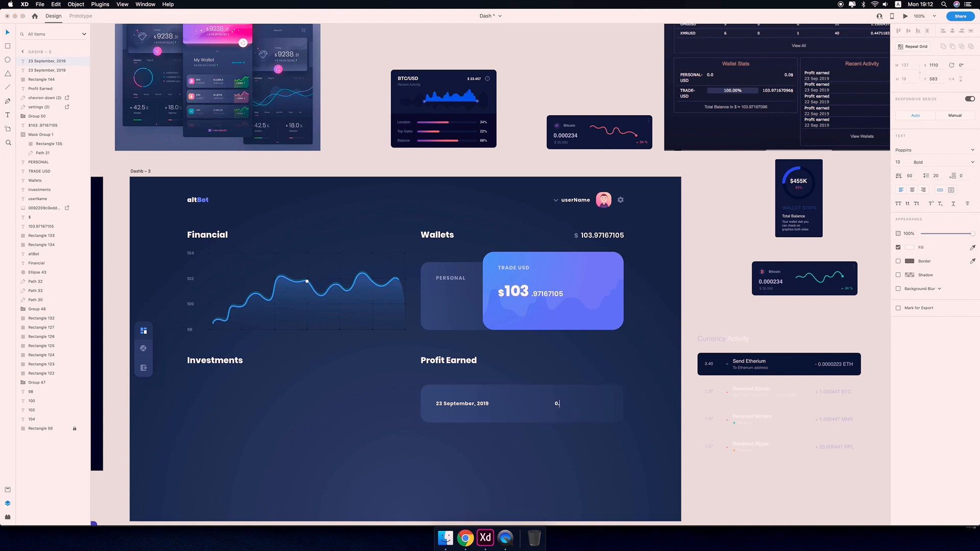
type(".000 00233")
Insert spaces into the trade card's decimal digits so they read .971 671 05.
double_click(544, 294)
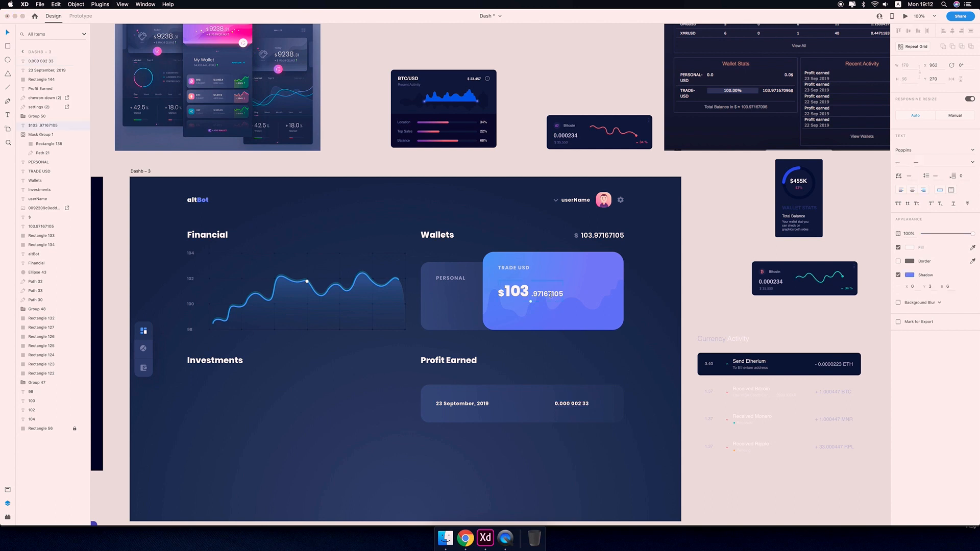
key("Right")
key("Right")
key("Right")
key("space")
left_click(717, 409)
scroll(718, 409, "left", 2)
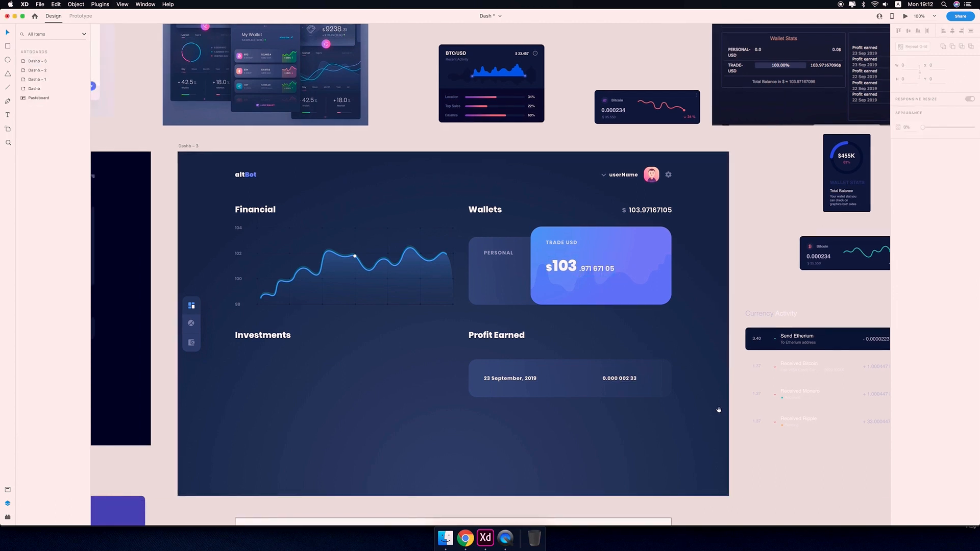
double_click(652, 226)
left_click(903, 189)
key("Right")
key("Right")
key("Right")
left_click(636, 267)
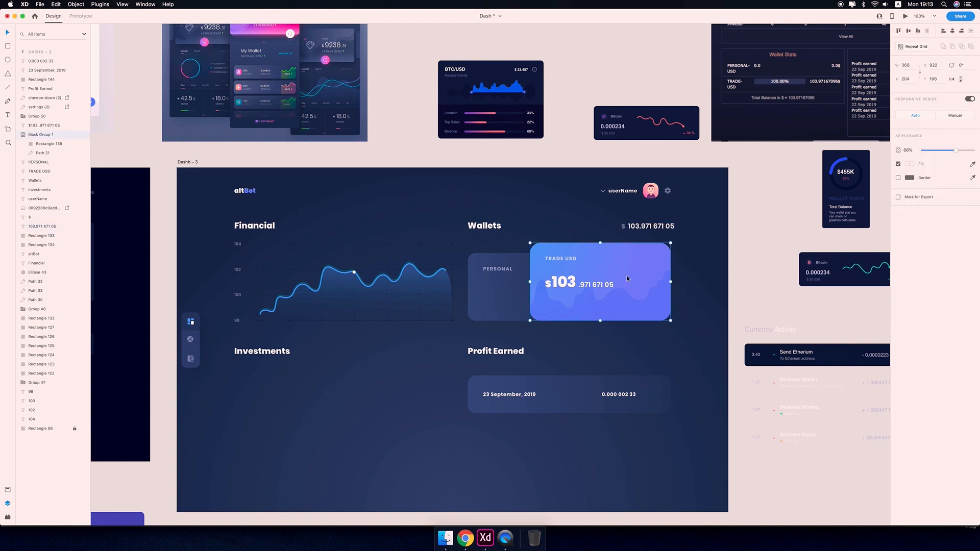
Undo the most recent edit on the dashboard.
left_click(696, 400)
key("super+z")
key("super+z")
key("super+z")
key("super+z")
key("super+shift+z")
key("super+shift+z")
scroll(715, 327, "down", 3)
left_click(712, 412)
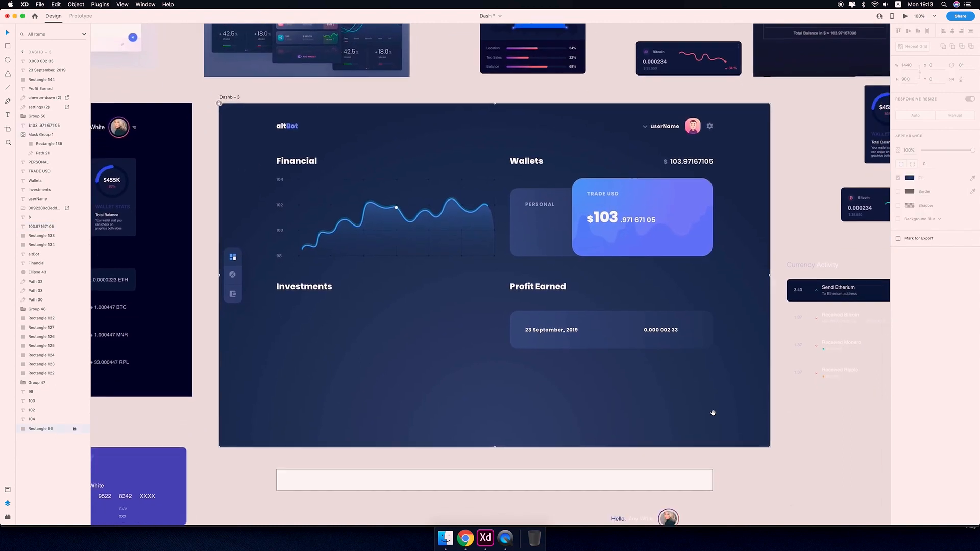
Append a dollar sign to the profit amount so it reads 0.000 002 33 $.
scroll(712, 412, "right", 3)
double_click(616, 330)
type("$")
key("Escape")
Move the profit amount right so it aligns near the card's right edge.
left_click_drag(615, 380, 639, 374)
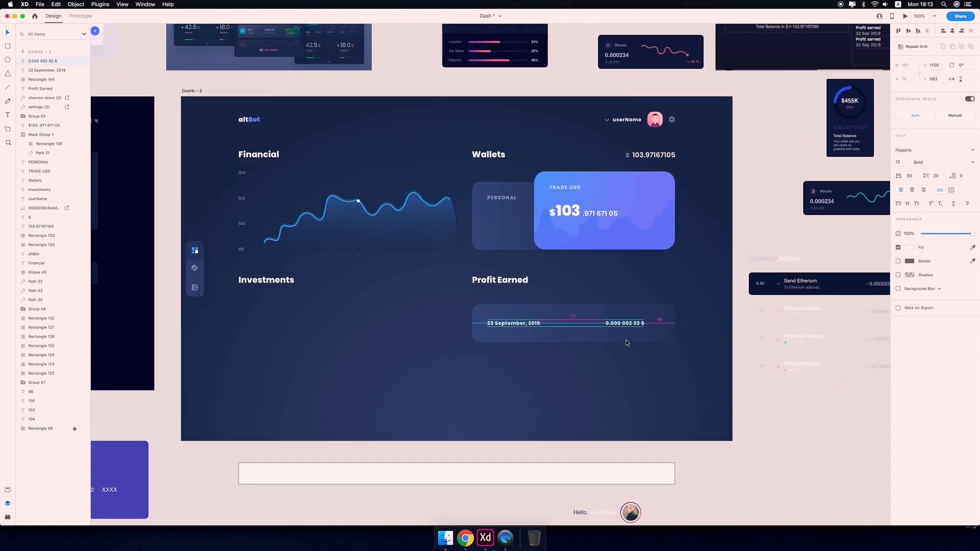
left_click_drag(626, 325, 640, 325)
left_click(572, 333)
left_click(636, 377)
left_click_drag(607, 386, 600, 379)
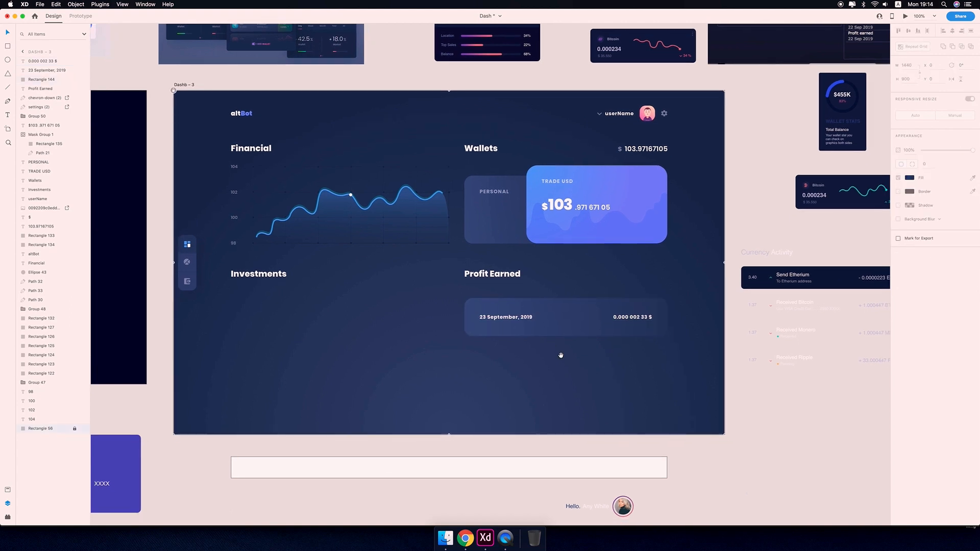
Duplicate the date line and place the copy directly beneath it in the card.
left_click_drag(674, 205, 730, 247)
left_click_drag(714, 368, 744, 335)
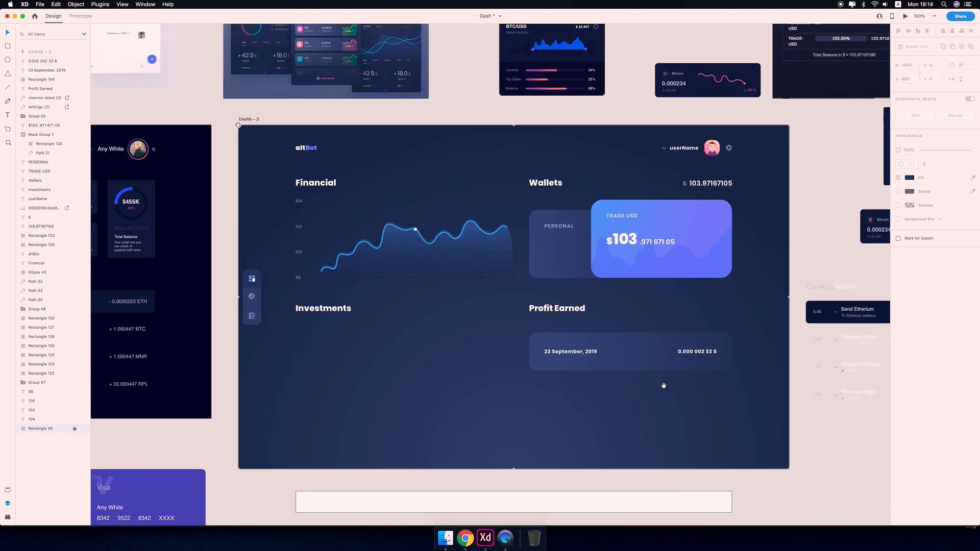
left_click_drag(523, 341, 492, 313)
left_click(546, 324)
left_click_drag(558, 320, 559, 328)
key("super+2")
key("Down")
key("Down")
key("Down")
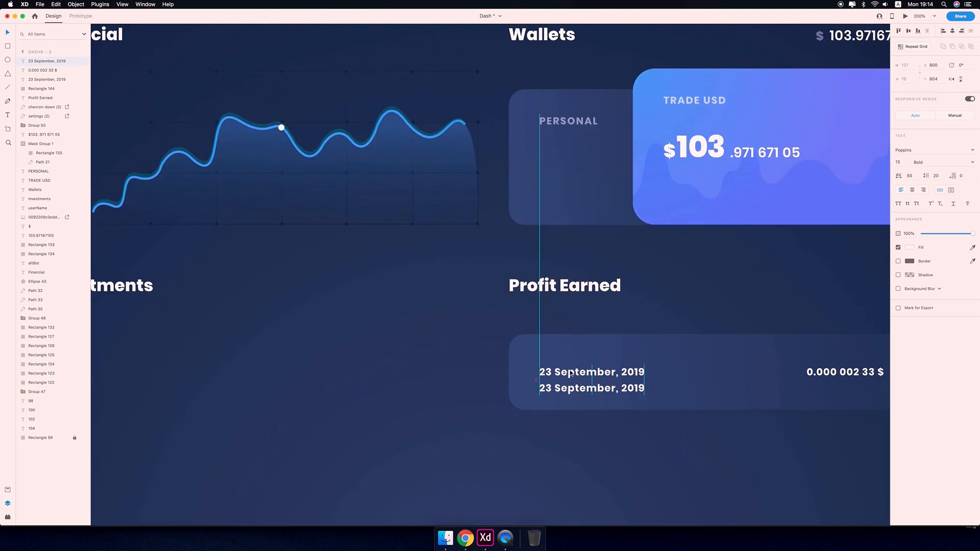
Nudge the two date lines so they sit evenly stacked within the card.
left_click(618, 371, "shift")
key("shift+Up")
key("Down")
key("Down")
key("alt")
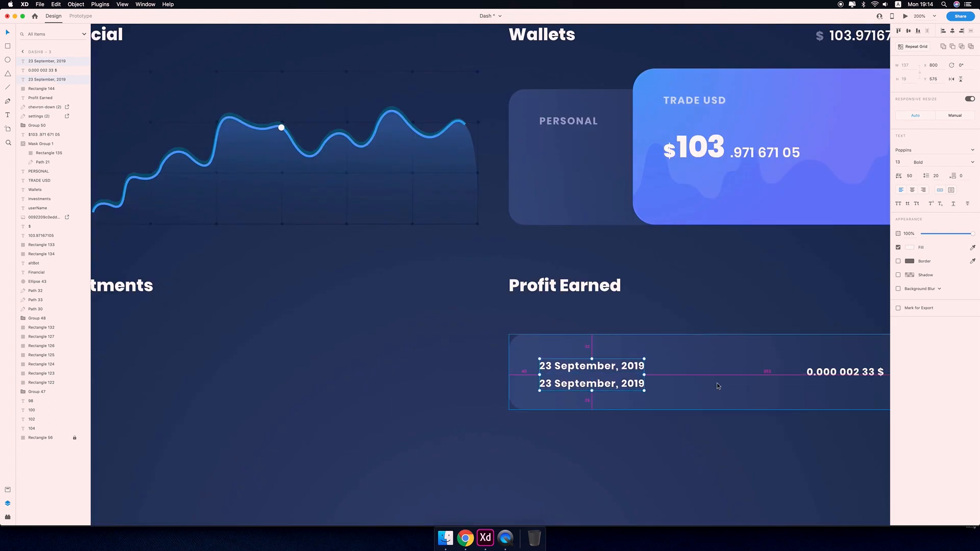
left_click(685, 390)
left_click(611, 387)
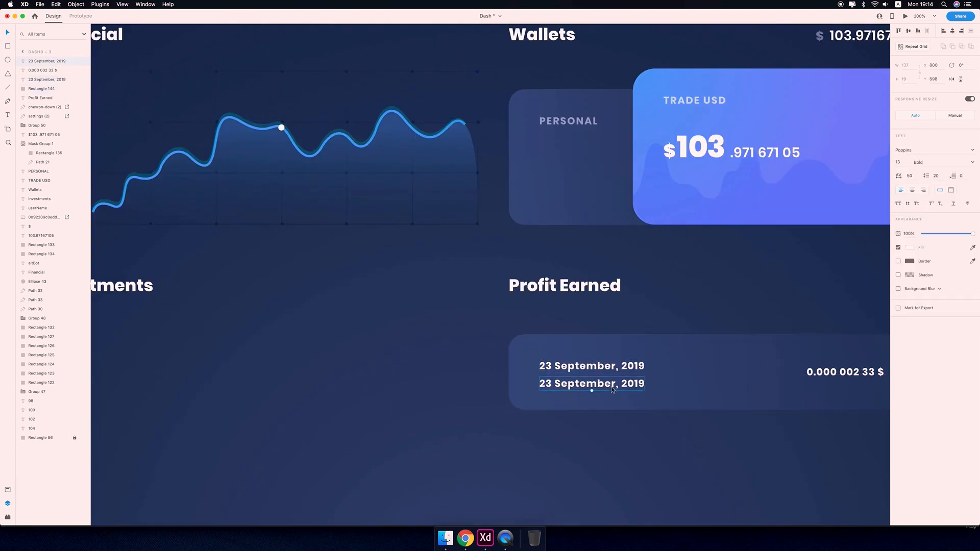
left_click_drag(611, 387, 611, 388)
scroll(613, 390, "right", 5)
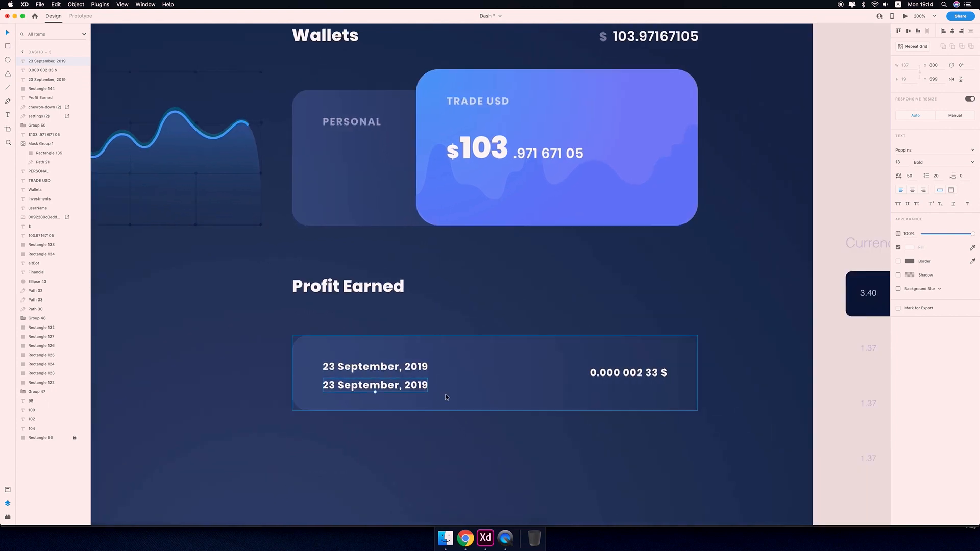
Change the second date line's text to 17:55 AM.
double_click(405, 385)
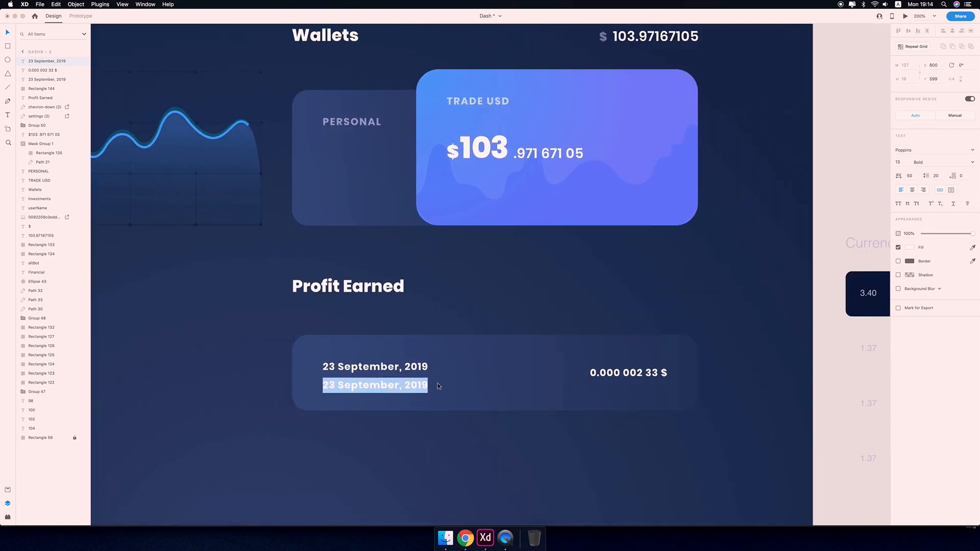
type("17")
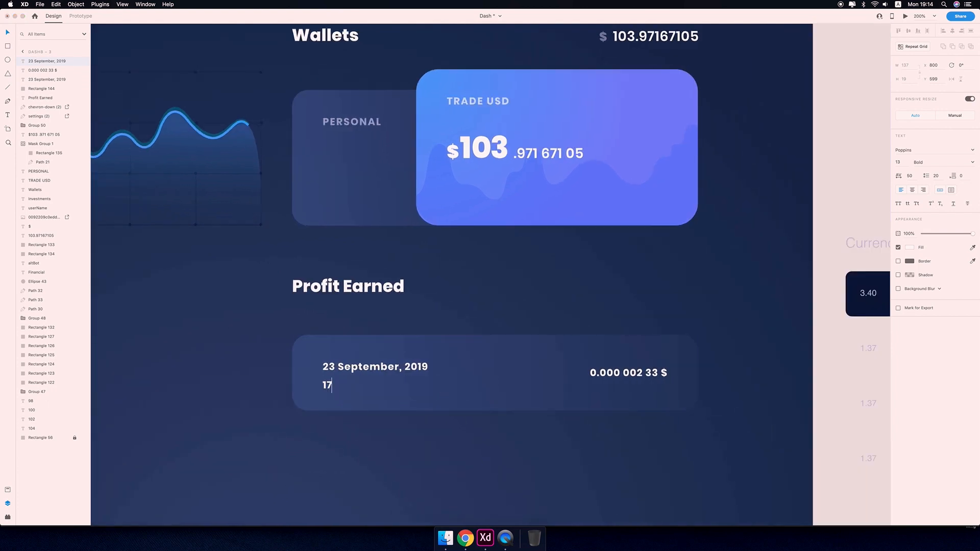
type(":55 AM")
key("Escape")
key("super+1")
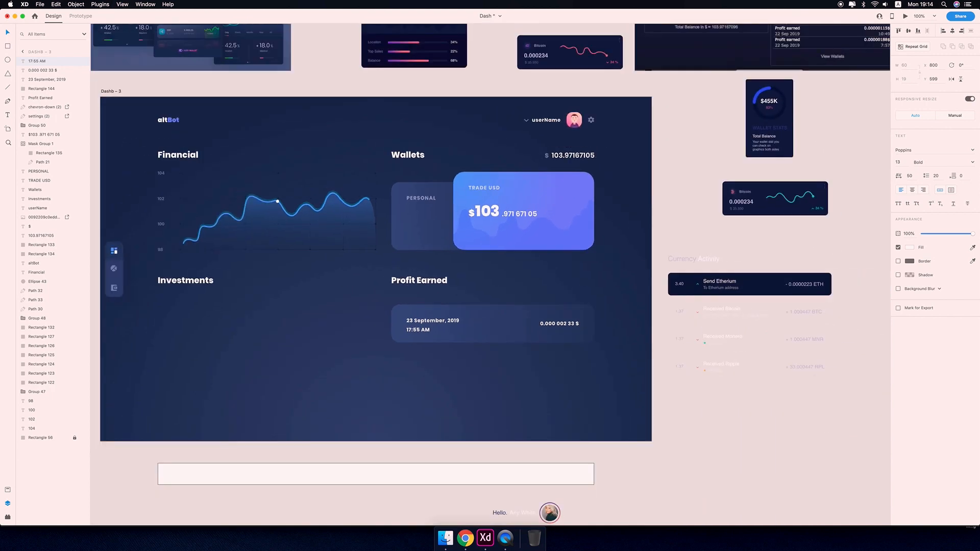
Recolour the date and time lines to a muted grey-blue.
left_click(701, 429)
left_click_drag(700, 453, 759, 482)
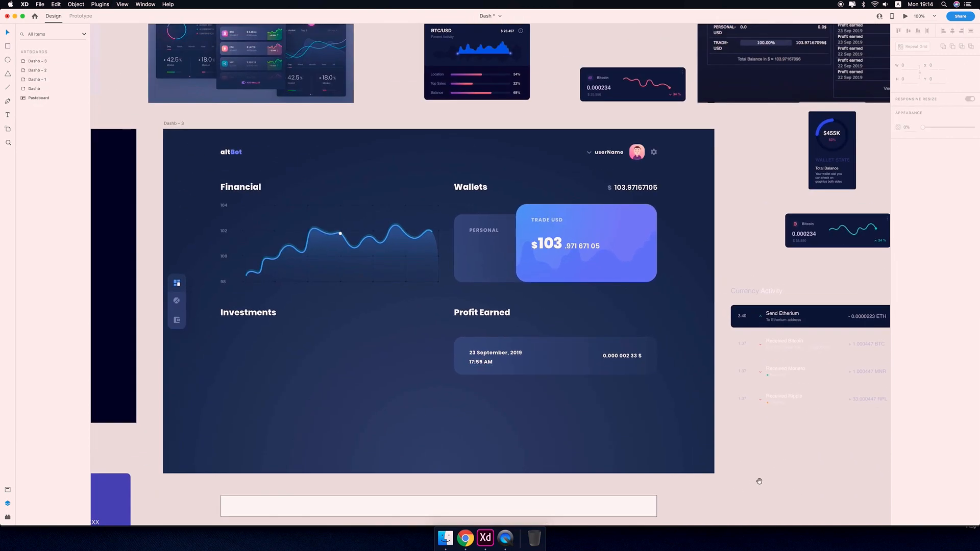
left_click(487, 363)
left_click(503, 353, "shift")
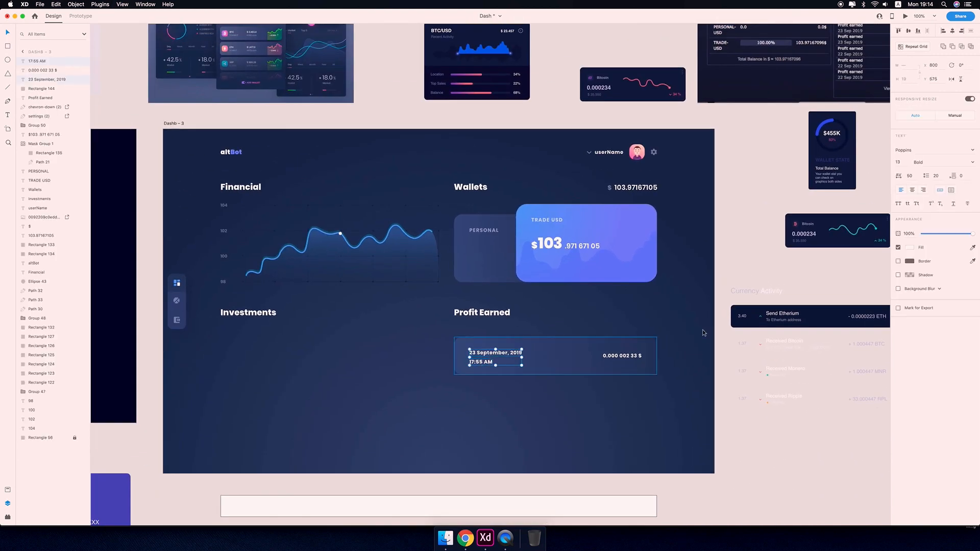
left_click(909, 248)
left_click(827, 285)
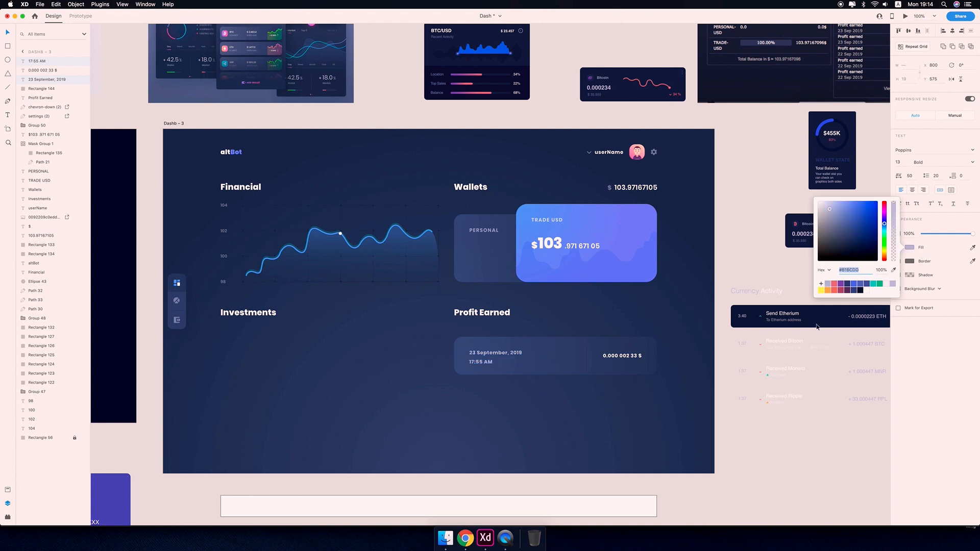
left_click(773, 476)
left_click_drag(736, 453, 792, 463)
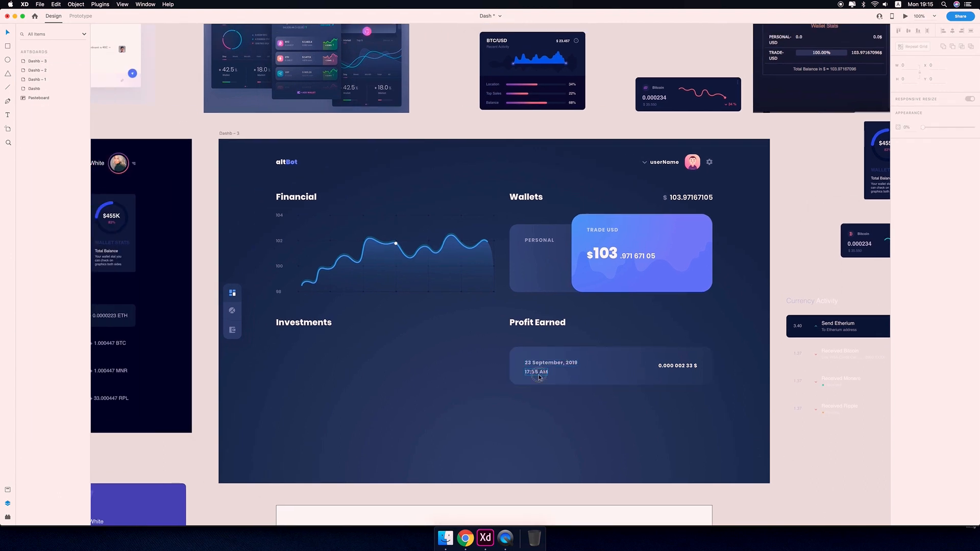
Set the date and time lines' line spacing to 25 and nudge them up to centre in the card.
double_click(537, 372)
left_click(545, 364, "shift")
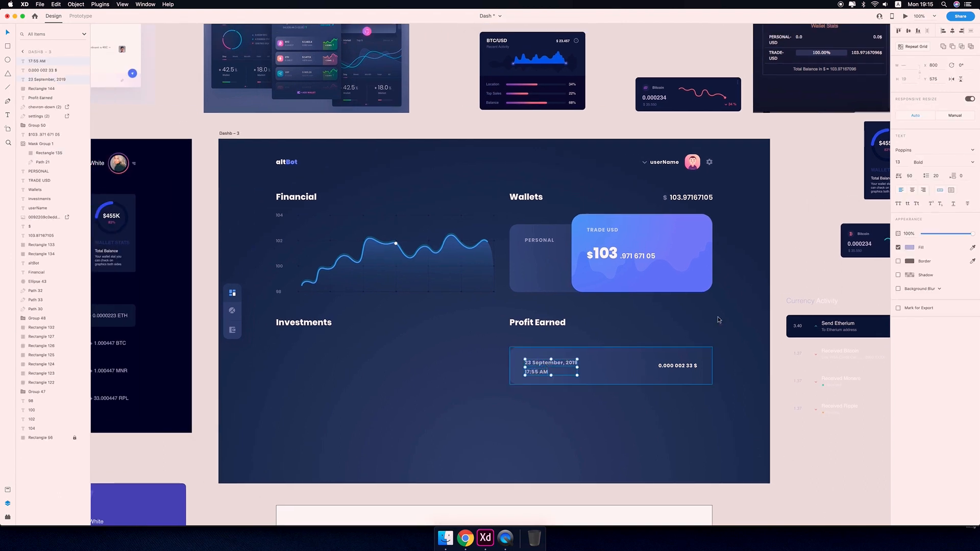
left_click(909, 176)
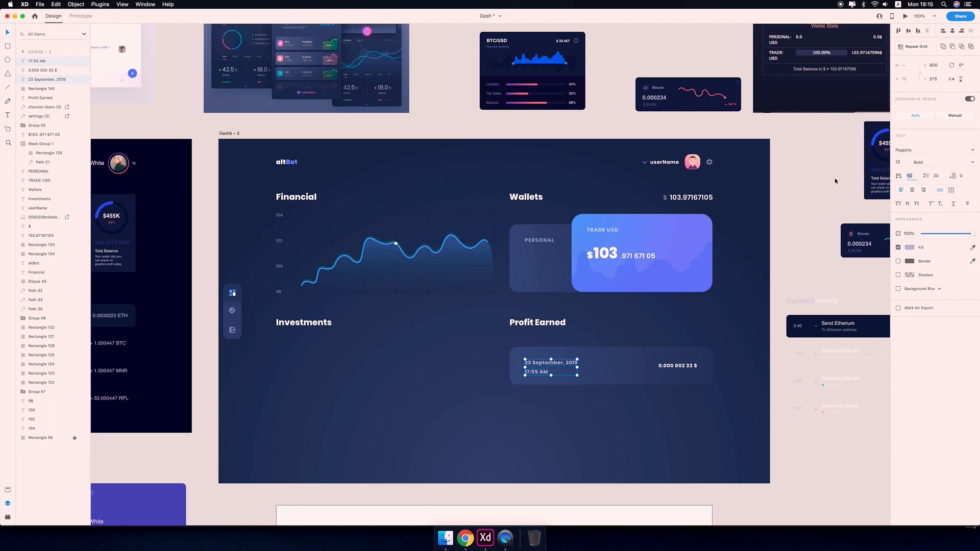
type("25")
key("Return")
key("alt")
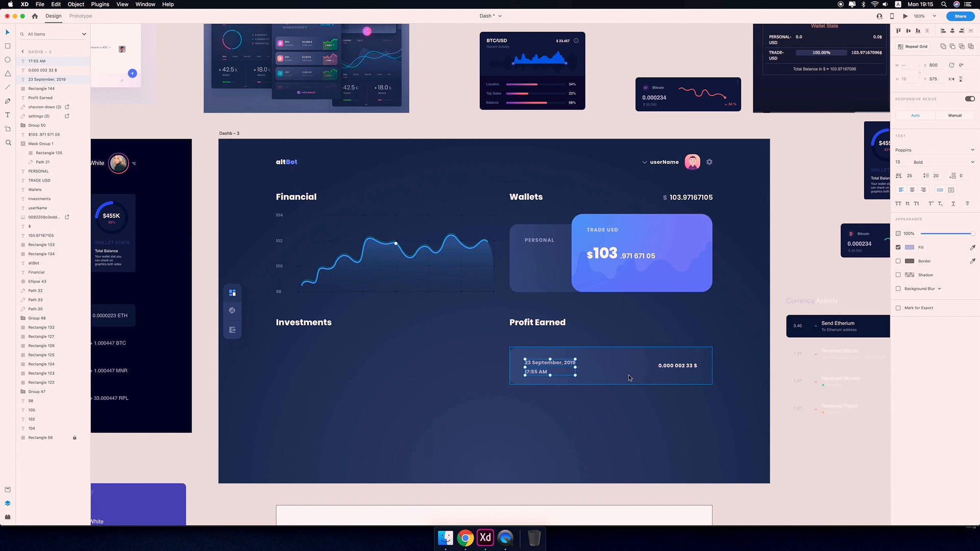
key("Up")
key("Up")
key("Up")
key("Up")
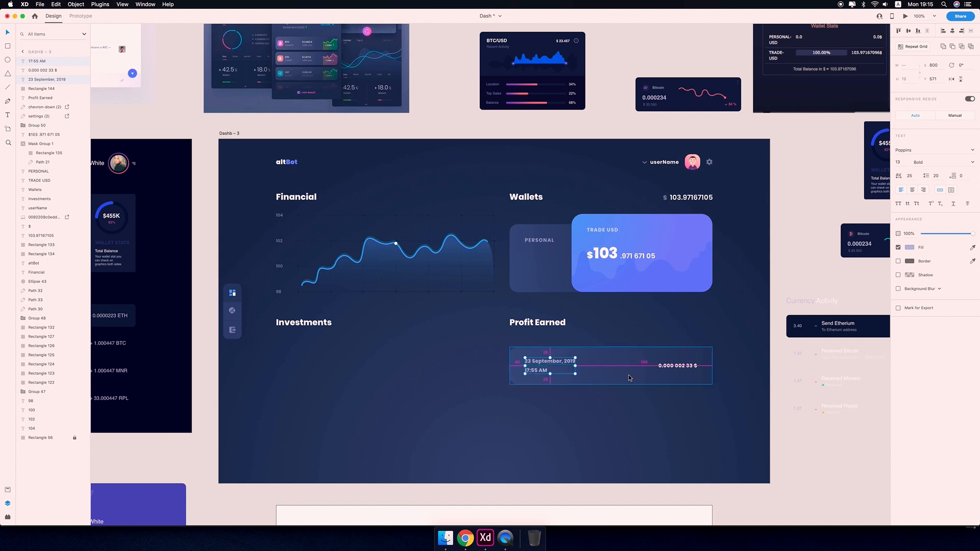
key("Escape")
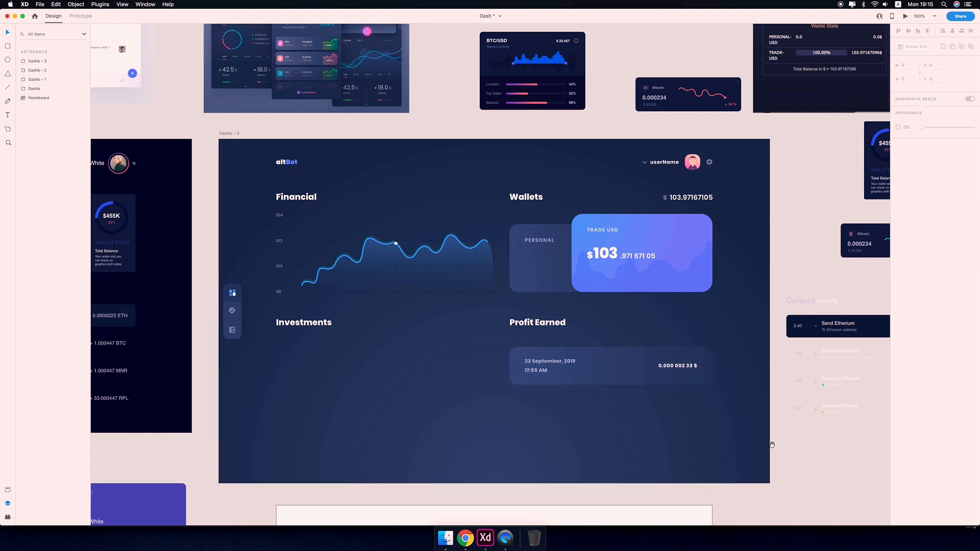
left_click_drag(722, 434, 785, 386)
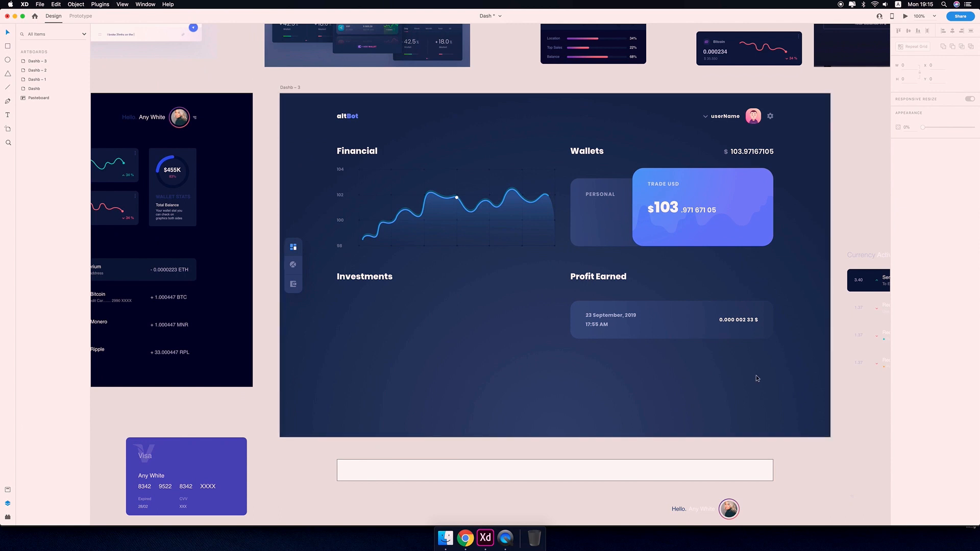
Set the date and time lines' opacity to 80%.
left_click(608, 194)
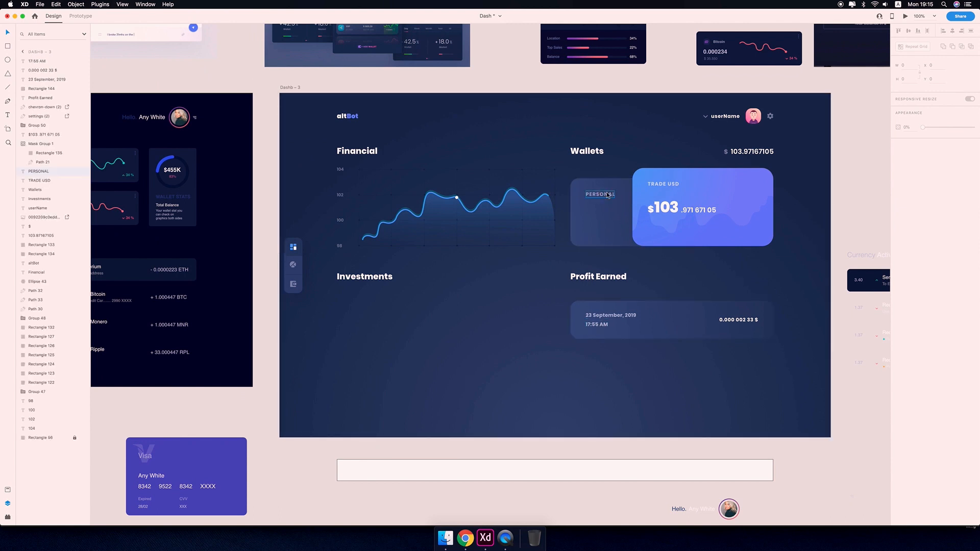
left_click(595, 314)
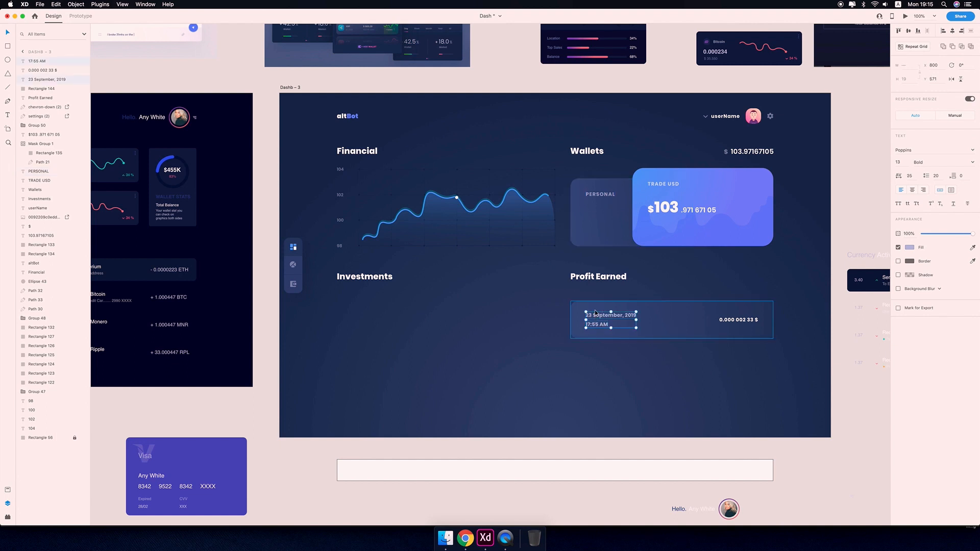
key("8")
left_click(814, 393)
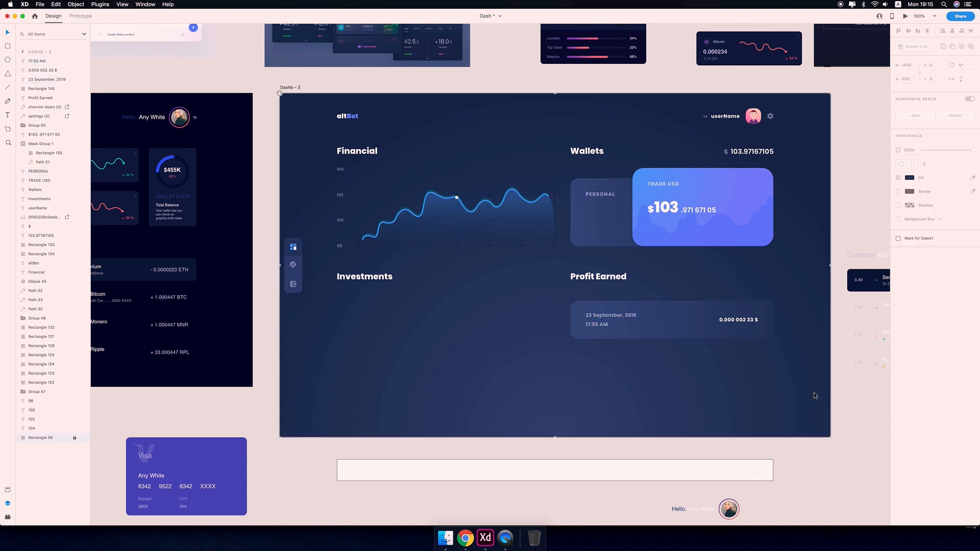
Set the time line's opacity to 40% and its font weight to SemiBold.
left_click_drag(791, 391, 769, 387)
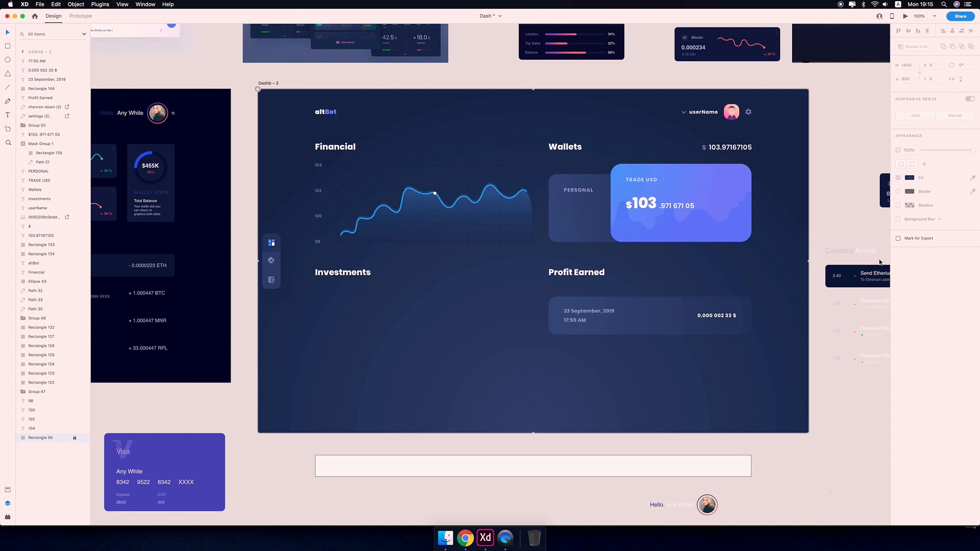
left_click_drag(698, 282, 674, 288)
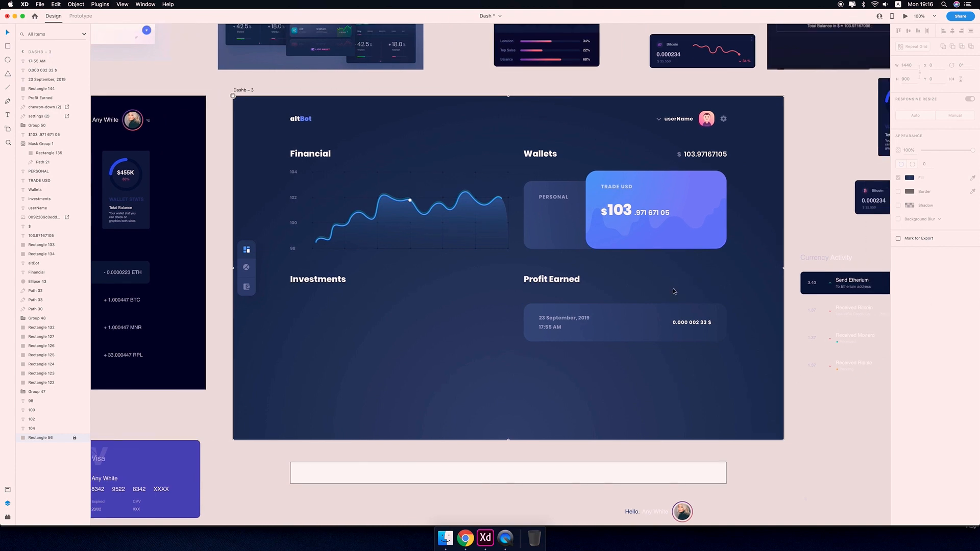
left_click_drag(420, 280, 448, 283)
scroll(448, 285, "right", 3)
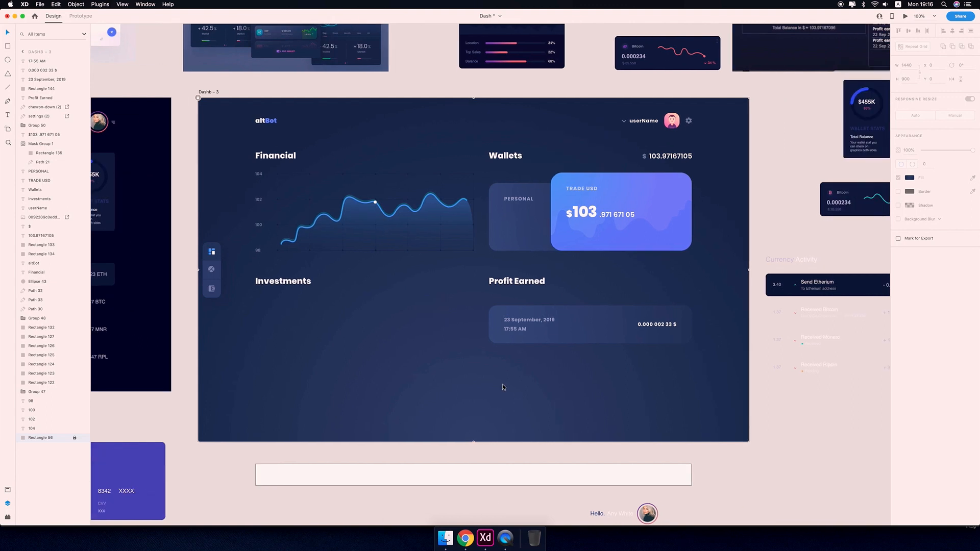
mouse_move(553, 405)
left_mouse_down()
mouse_move(387, 409)
mouse_move(534, 408)
left_mouse_up()
left_click(496, 332)
key("3")
key("4")
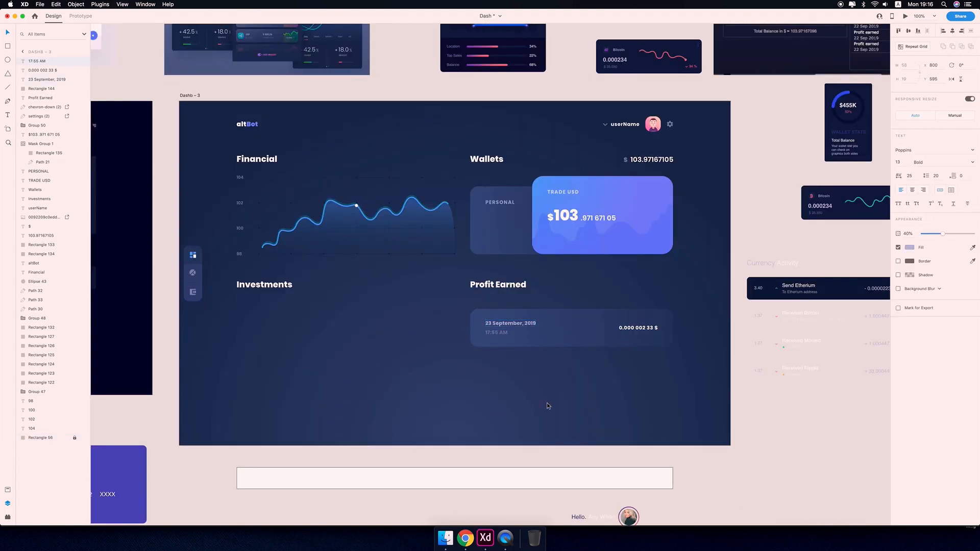
left_click(973, 162)
left_click(935, 224)
Set the time line's opacity to 50% and reopen its font weight options.
left_click_drag(617, 385, 641, 392)
left_click(521, 342)
left_click_drag(688, 317, 719, 314)
key("5")
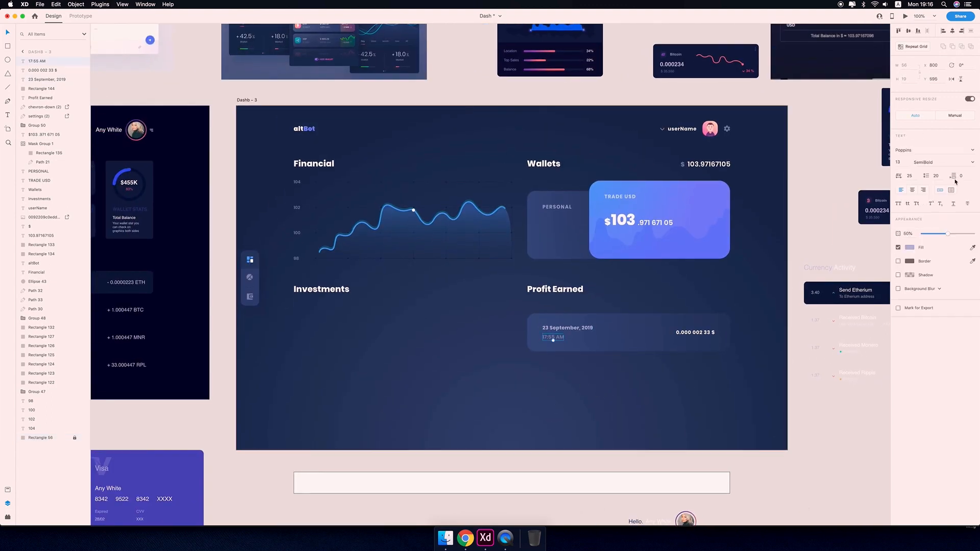
left_click(972, 162)
scroll(766, 415, "right", 2)
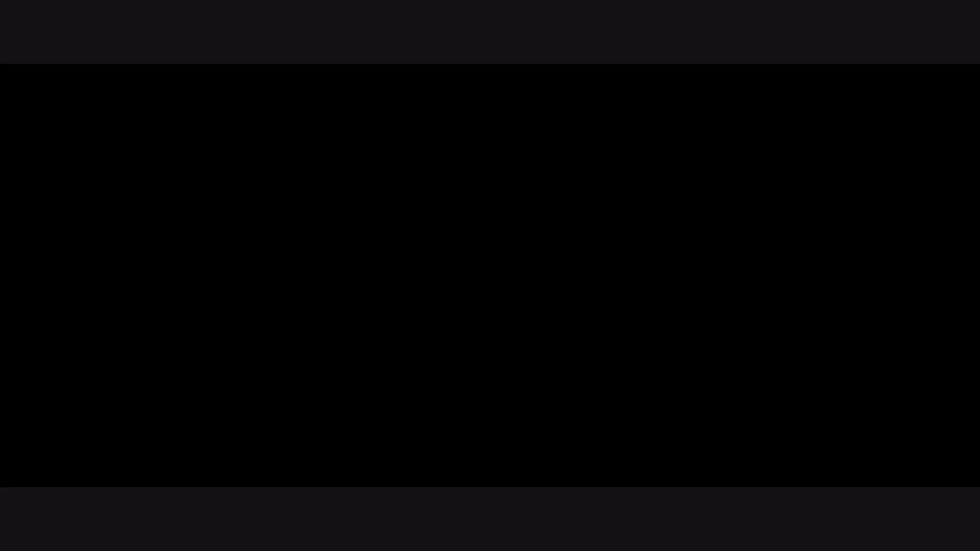